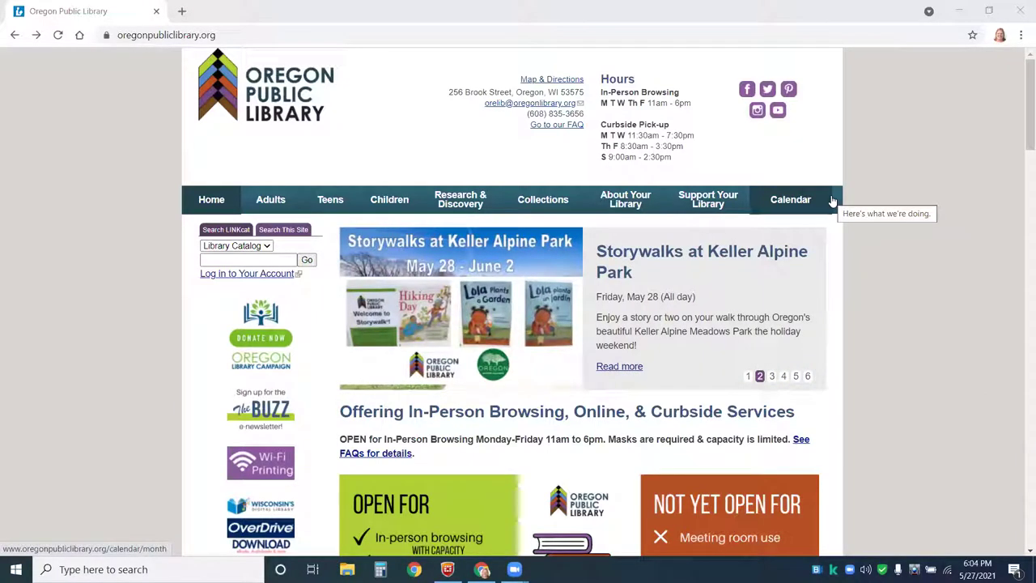
- Open Research & Discovery resources and highlight the note that the library pays for Ancestry
{"action": "left_click", "coordinate": [469, 204]}
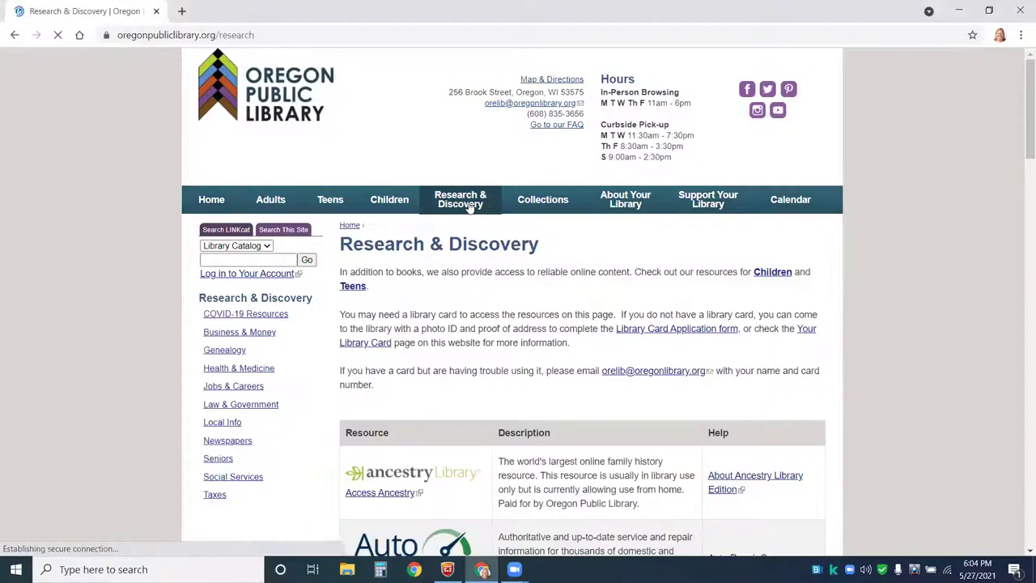
{"action": "left_click_drag", "start_coordinate": [1019, 139], "coordinate": [1018, 111]}
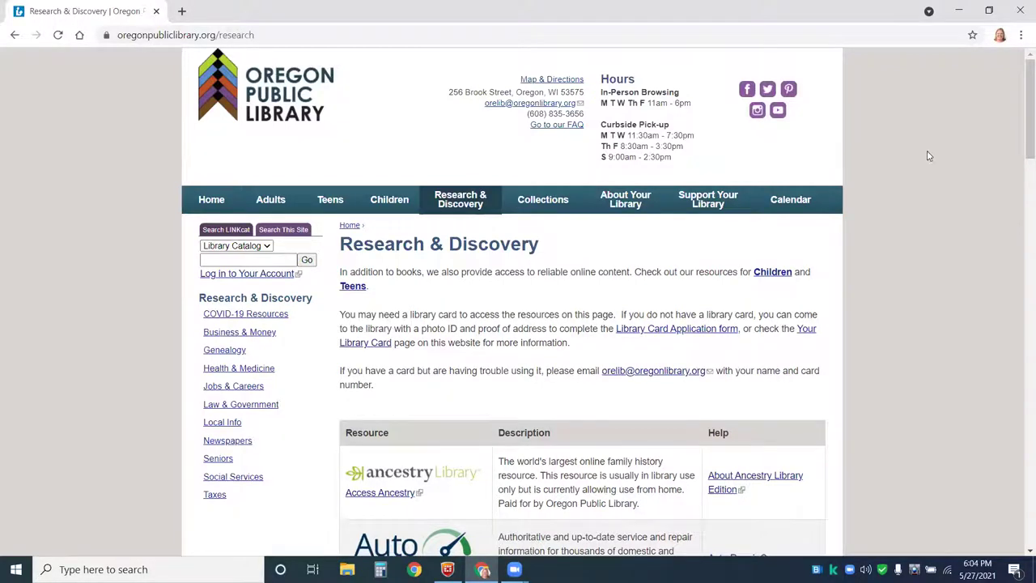
{"action": "scroll", "coordinate": [935, 160], "scroll_direction": "down", "scroll_amount": 2}
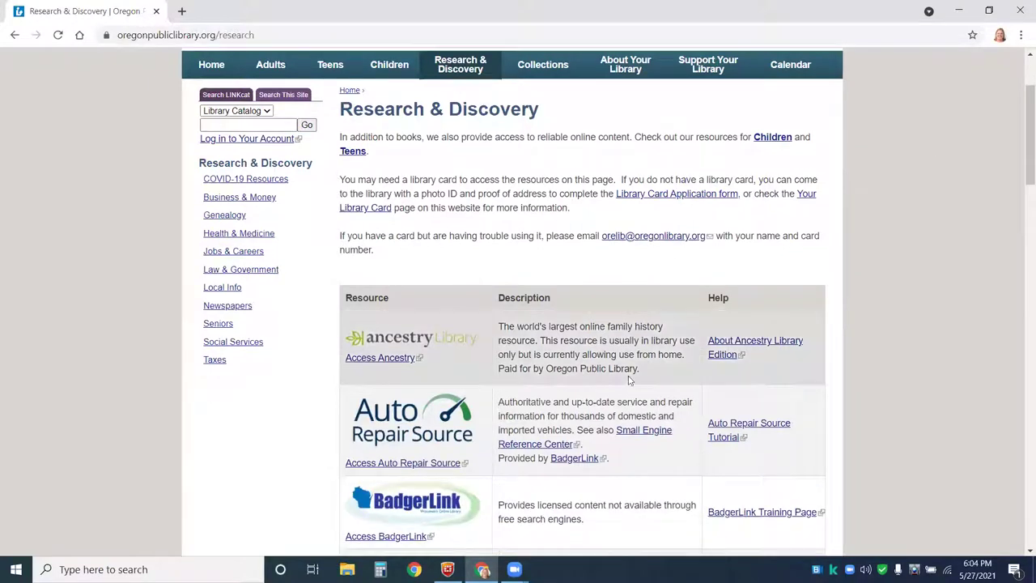
{"action": "left_click_drag", "start_coordinate": [500, 368], "coordinate": [646, 376]}
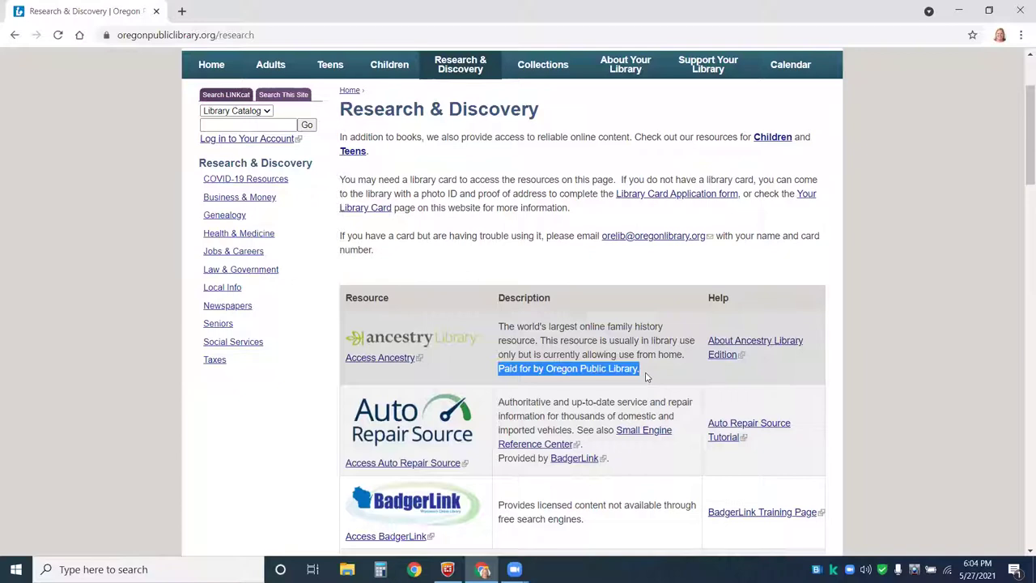
{"action": "scroll", "coordinate": [646, 376], "scroll_direction": "down", "scroll_amount": 1}
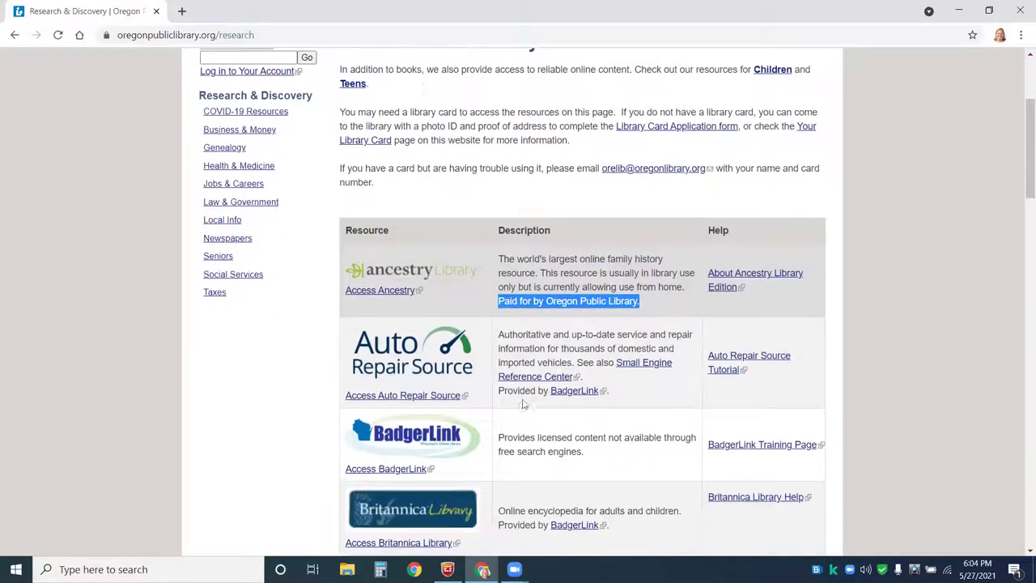
{"action": "left_click_drag", "start_coordinate": [504, 390], "coordinate": [613, 394]}
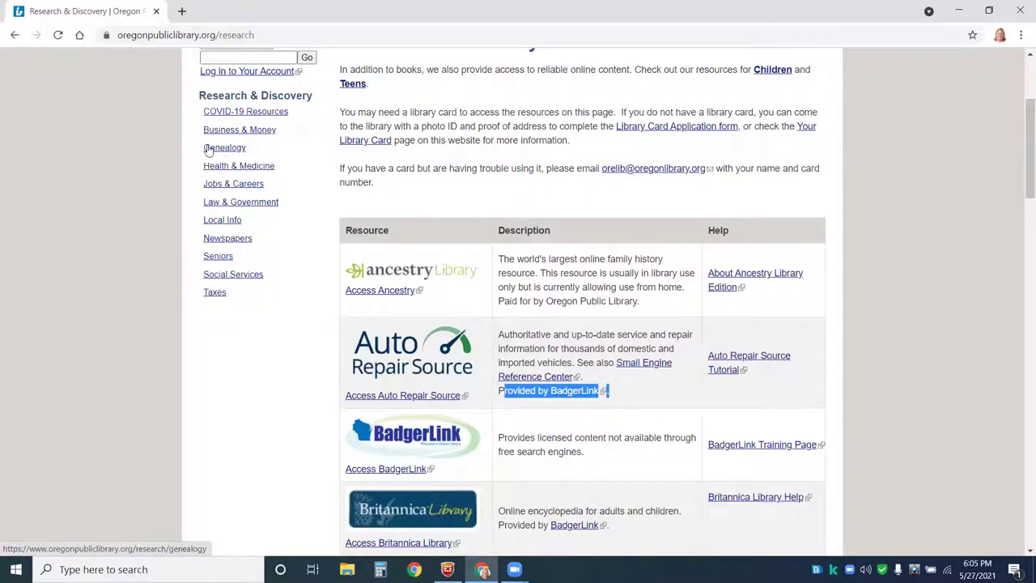
- Open the Genealogy resources page and scroll down its resource table
{"action": "left_click", "coordinate": [224, 148]}
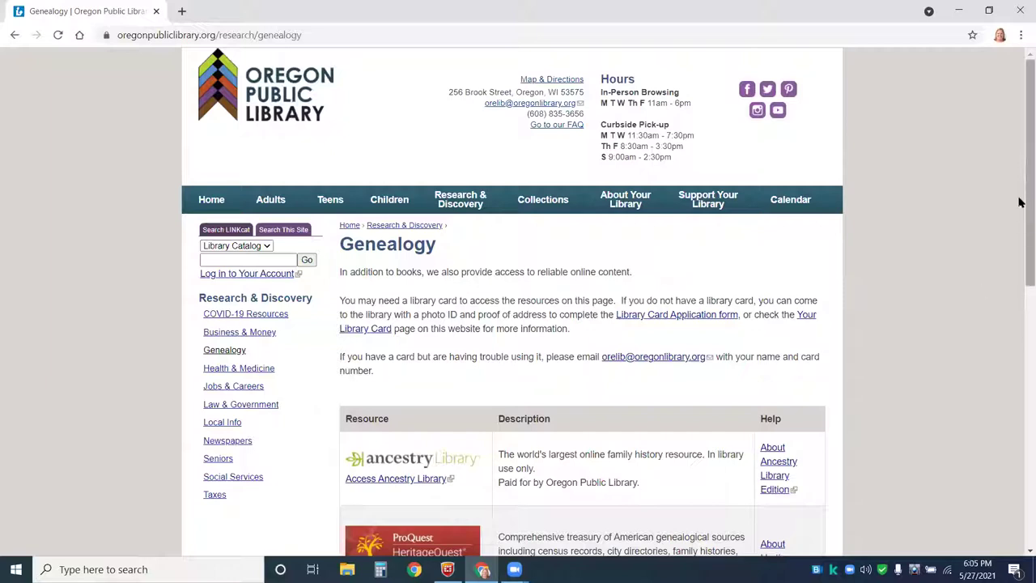
{"action": "left_click_drag", "start_coordinate": [1020, 176], "coordinate": [1019, 281]}
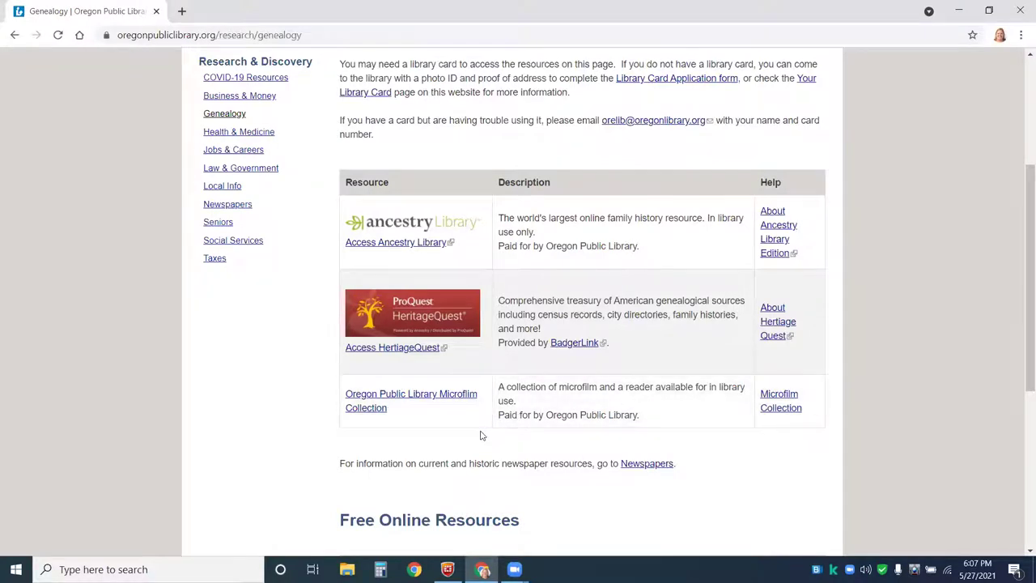
- Open the Microfilm Collection page and highlight the Oregon Observer's online coverage dates
{"action": "left_click", "coordinate": [430, 401]}
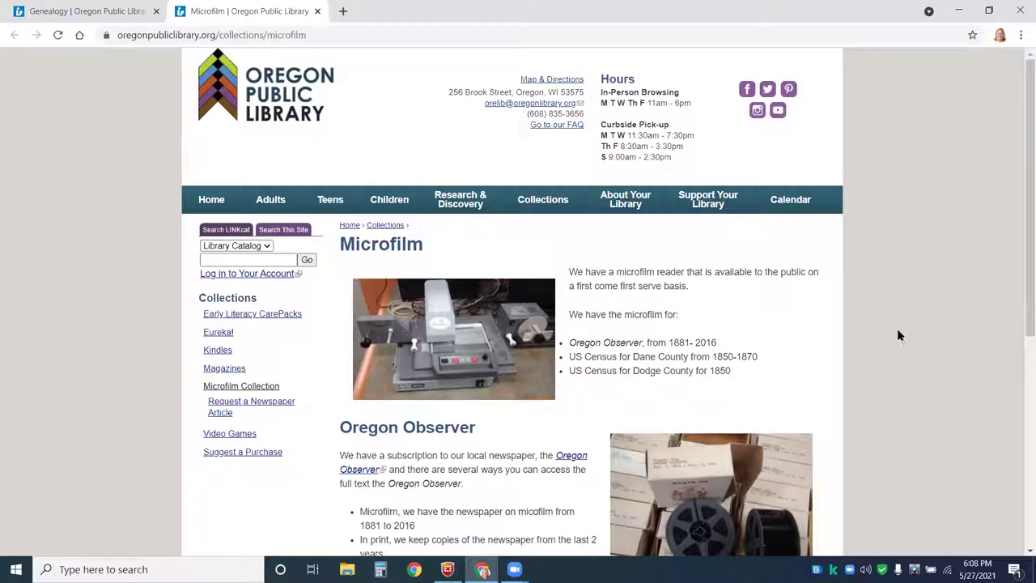
{"action": "left_click_drag", "start_coordinate": [1019, 187], "coordinate": [1018, 330]}
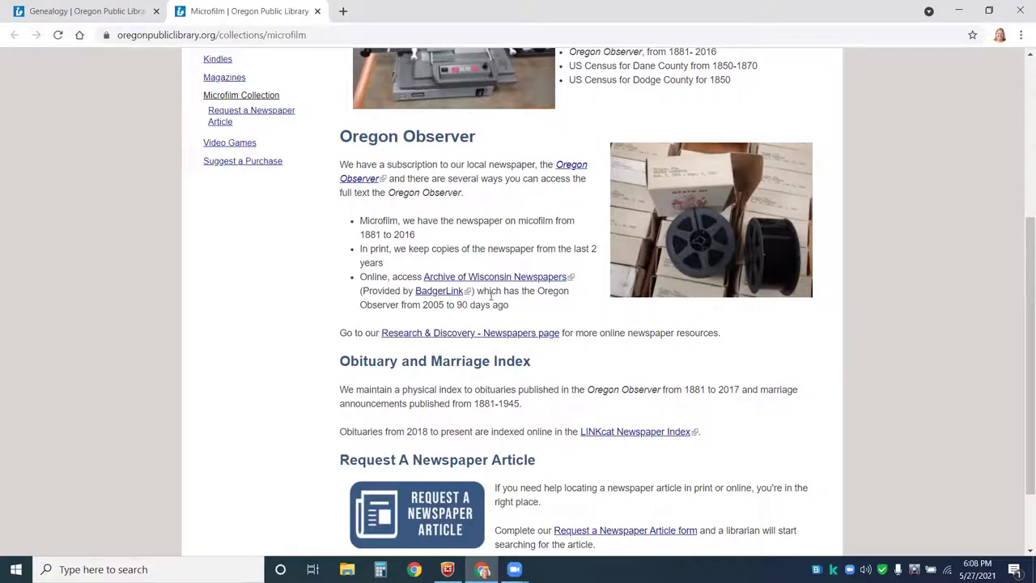
{"action": "left_click_drag", "start_coordinate": [421, 305], "coordinate": [500, 302]}
{"action": "left_click", "coordinate": [524, 305]}
- Close the Microfilm tab and scroll through the Genealogy page, then back to the top
{"action": "left_click", "coordinate": [317, 11]}
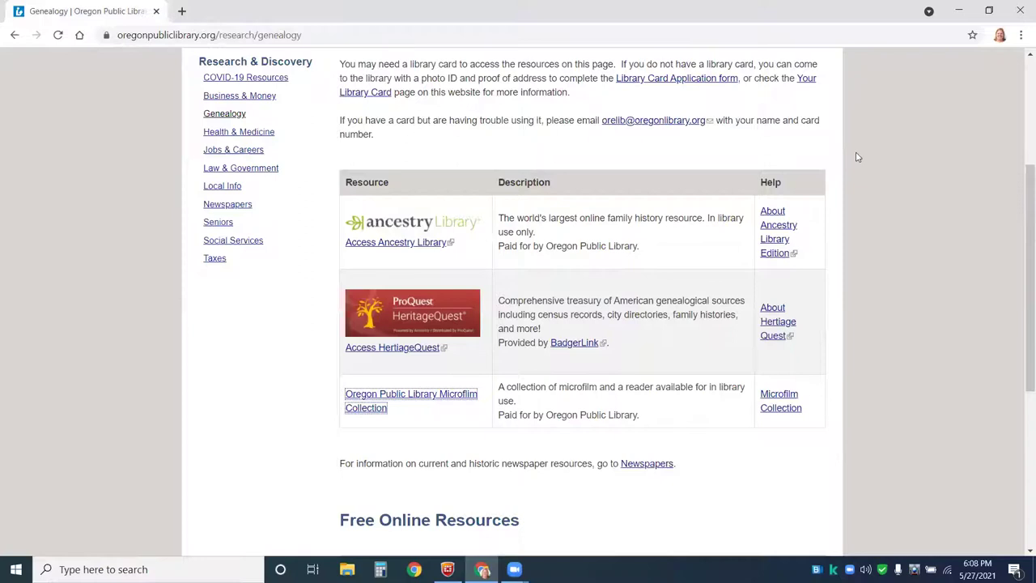
{"action": "left_click_drag", "start_coordinate": [1020, 202], "coordinate": [1019, 390]}
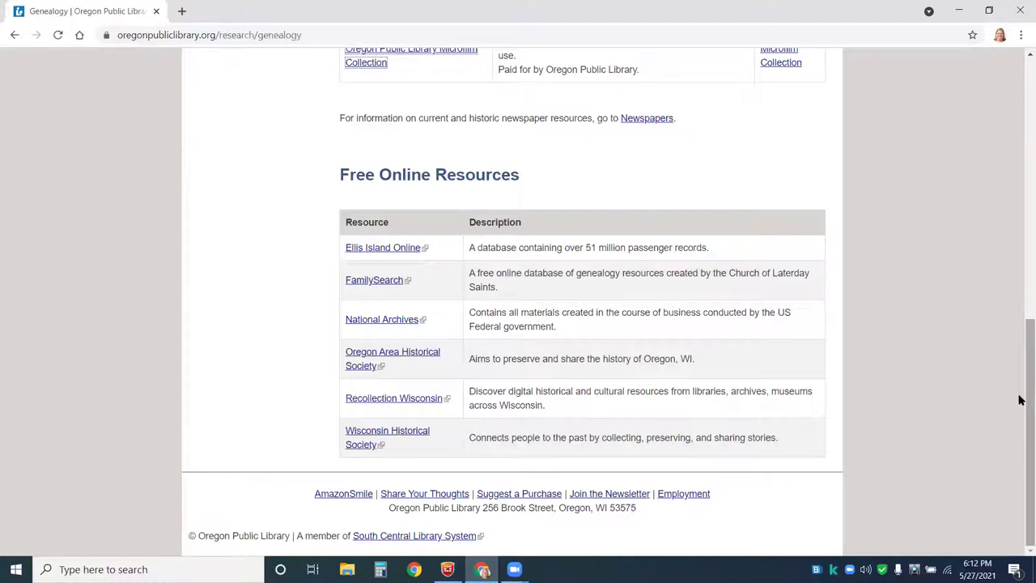
{"action": "left_click_drag", "start_coordinate": [1024, 399], "coordinate": [1011, 133]}
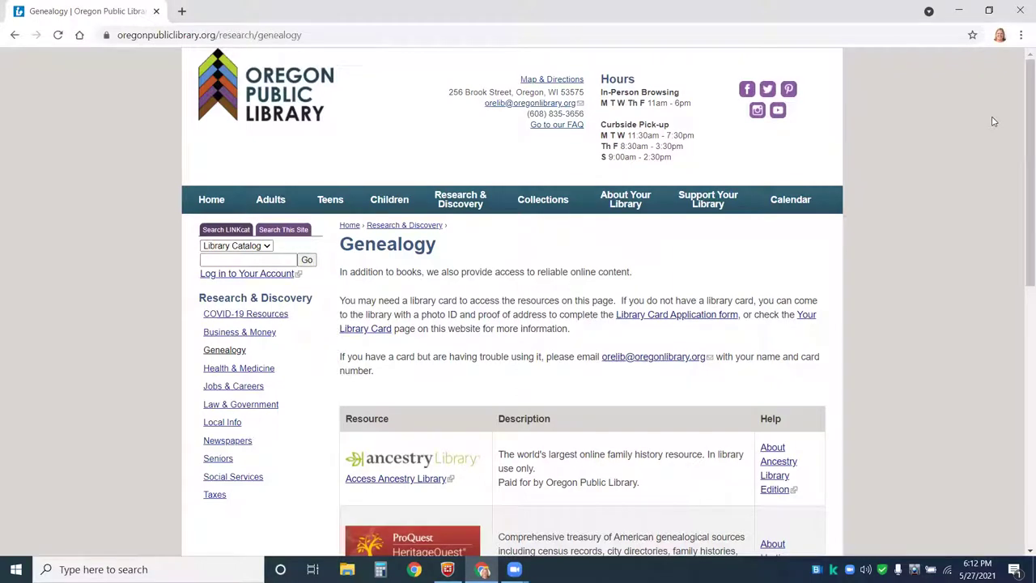
{"action": "left_click_drag", "start_coordinate": [1026, 121], "coordinate": [1019, 143]}
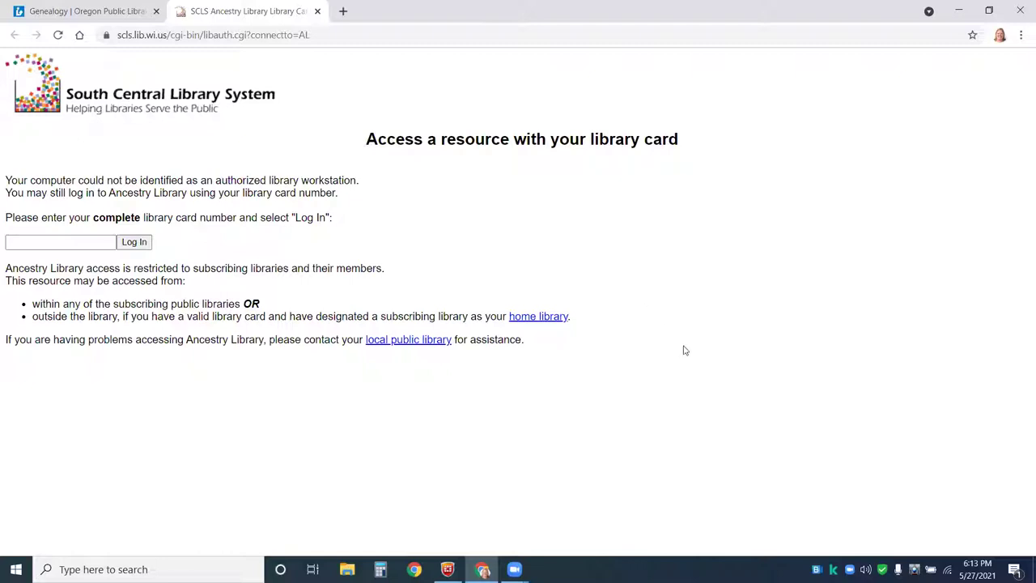
- Select the library card number field on the library login page
{"action": "left_click", "coordinate": [29, 243]}
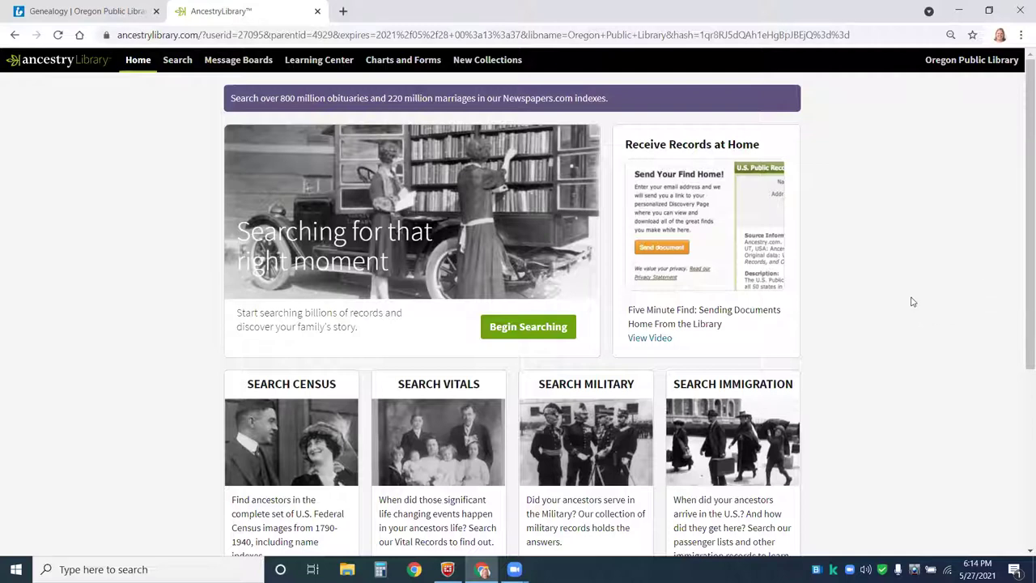
- Scroll the Ancestry Library home page and open the search form with Begin Searching
{"action": "scroll", "coordinate": [912, 300], "scroll_direction": "down", "scroll_amount": 3}
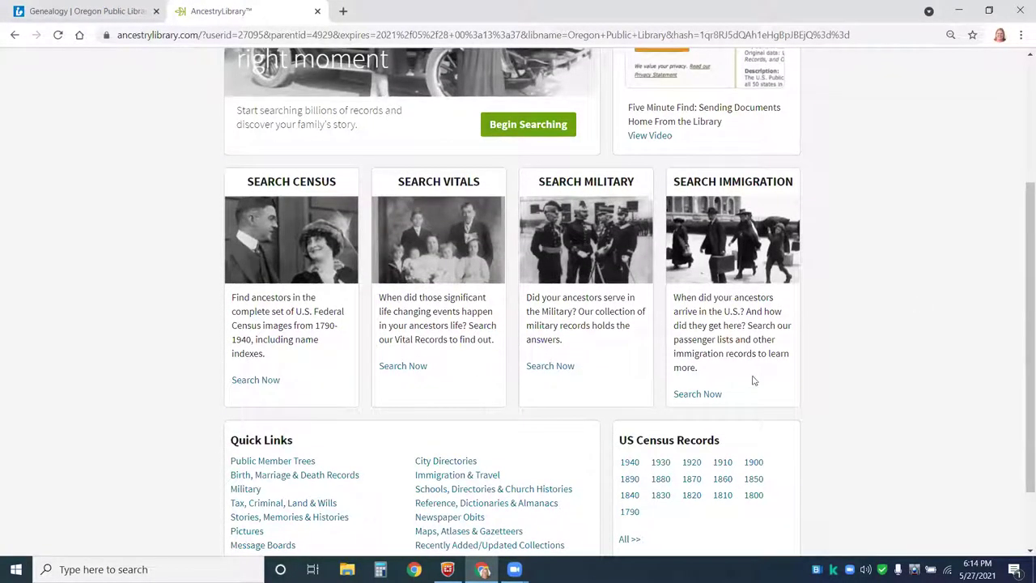
{"action": "scroll", "coordinate": [918, 307], "scroll_direction": "down", "scroll_amount": 1}
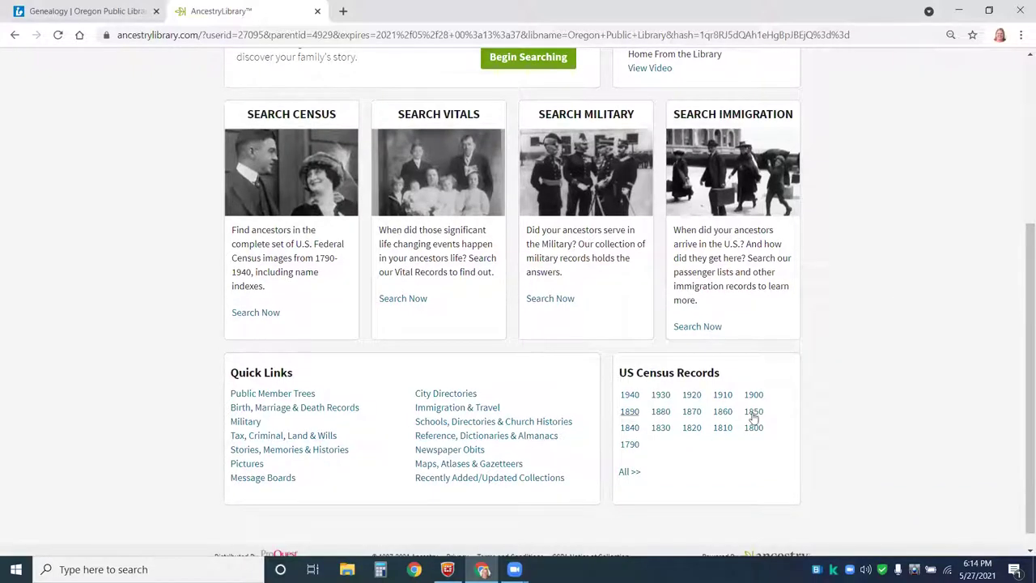
{"action": "scroll", "coordinate": [844, 337], "scroll_direction": "up", "scroll_amount": 1}
{"action": "scroll", "coordinate": [844, 336], "scroll_direction": "up", "scroll_amount": 1}
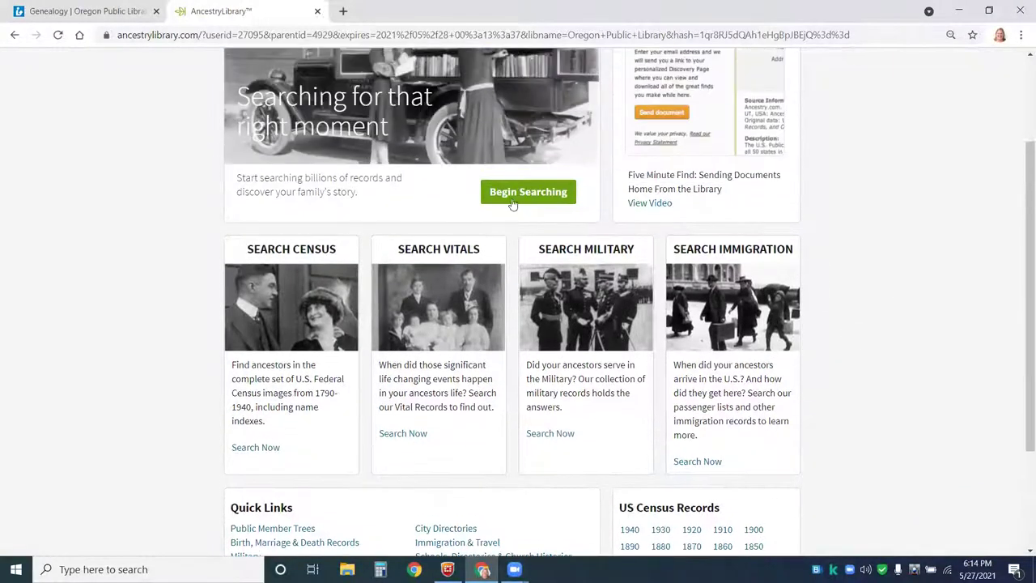
{"action": "left_click", "coordinate": [516, 195]}
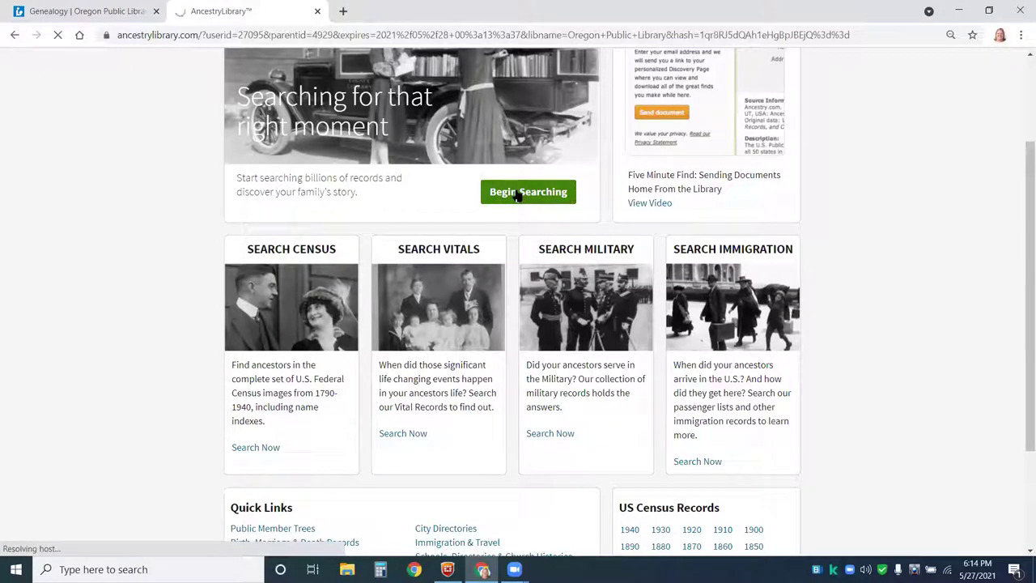
{"action": "left_click", "coordinate": [516, 194]}
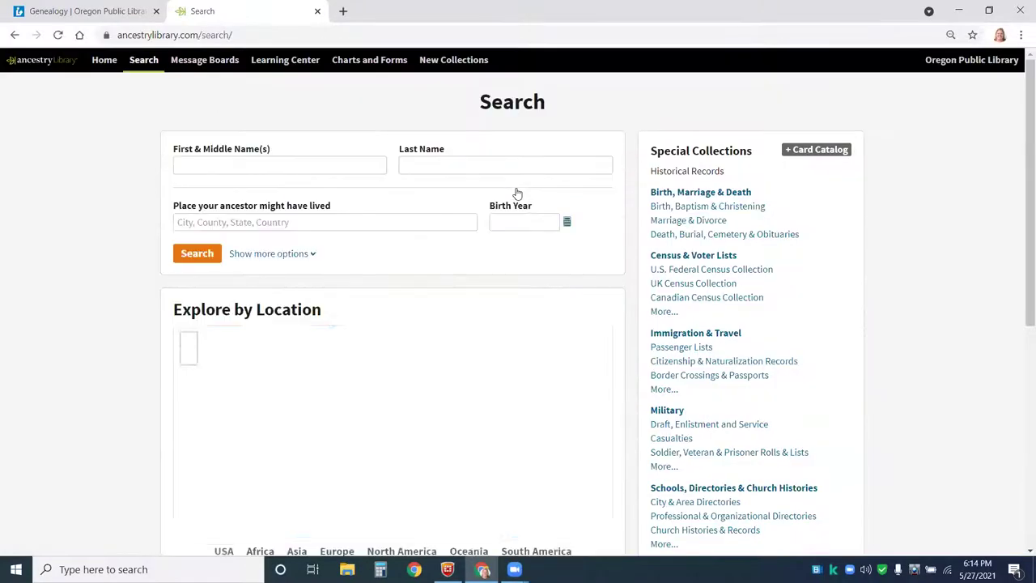
{"action": "left_click", "coordinate": [324, 166]}
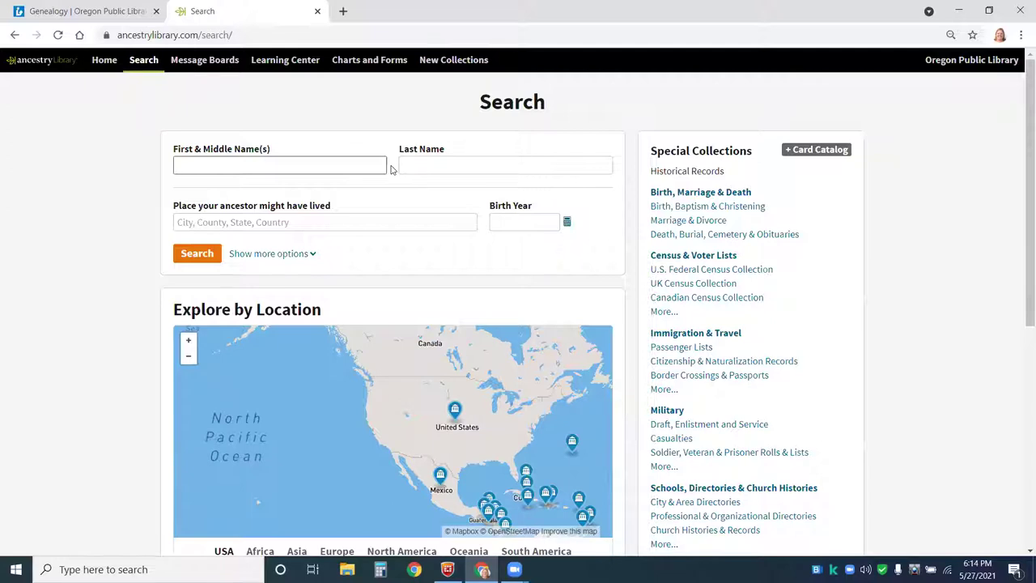
{"action": "type", "text": "emanuel"}
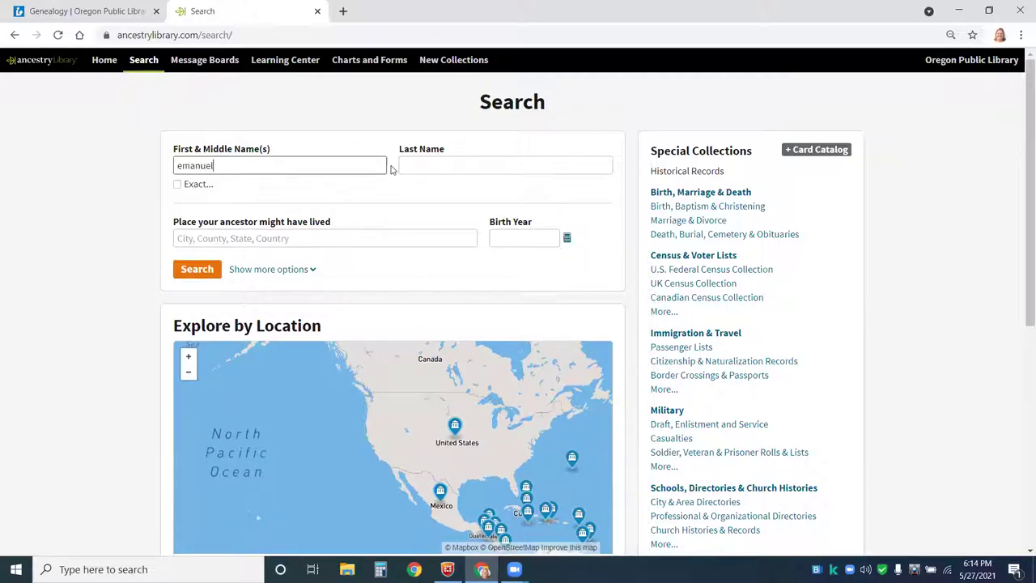
{"action": "key", "text": "Tab"}
{"action": "type", "text": "henel"}
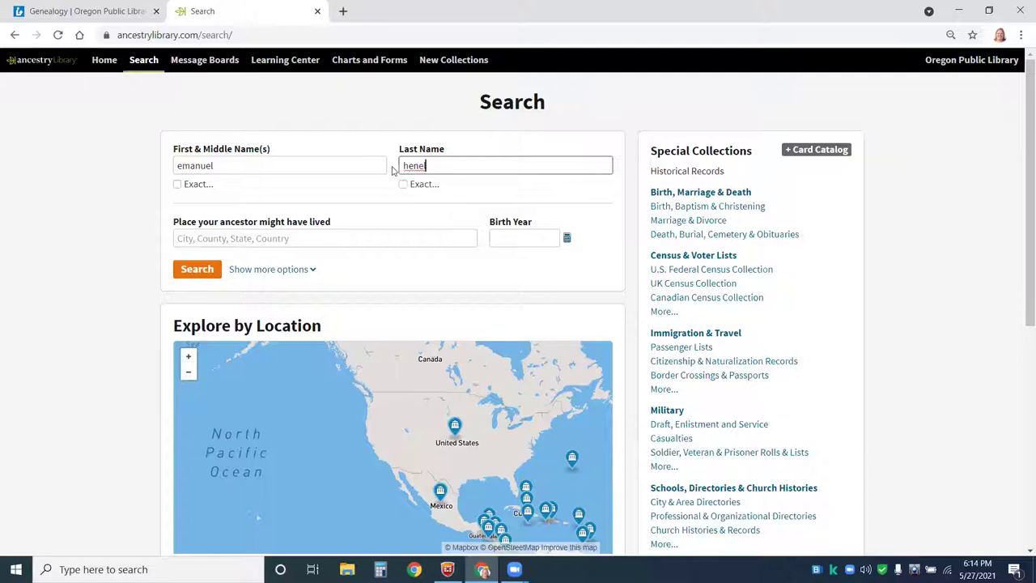
{"action": "left_click", "coordinate": [501, 238]}
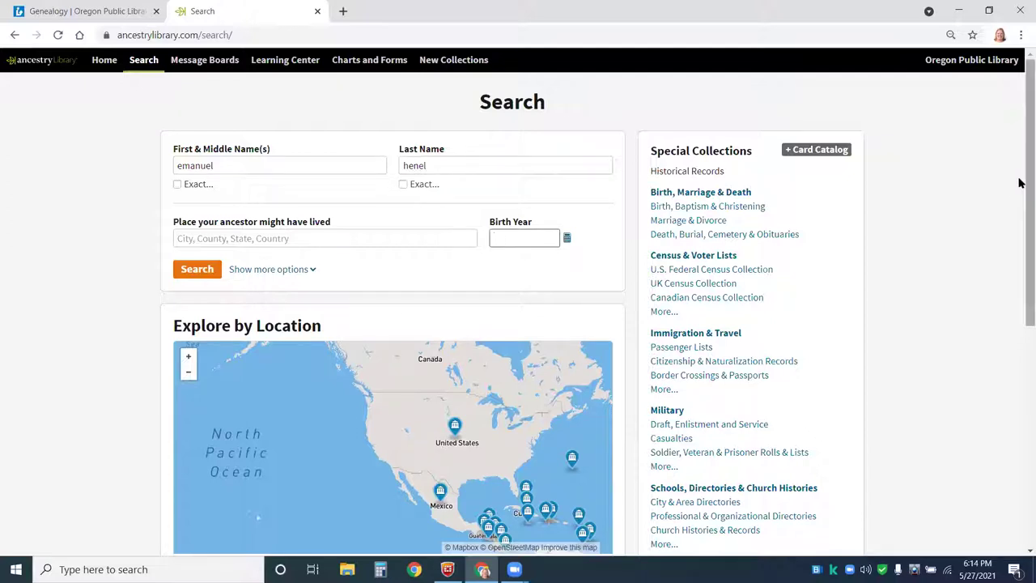
{"action": "type", "text": "1882"}
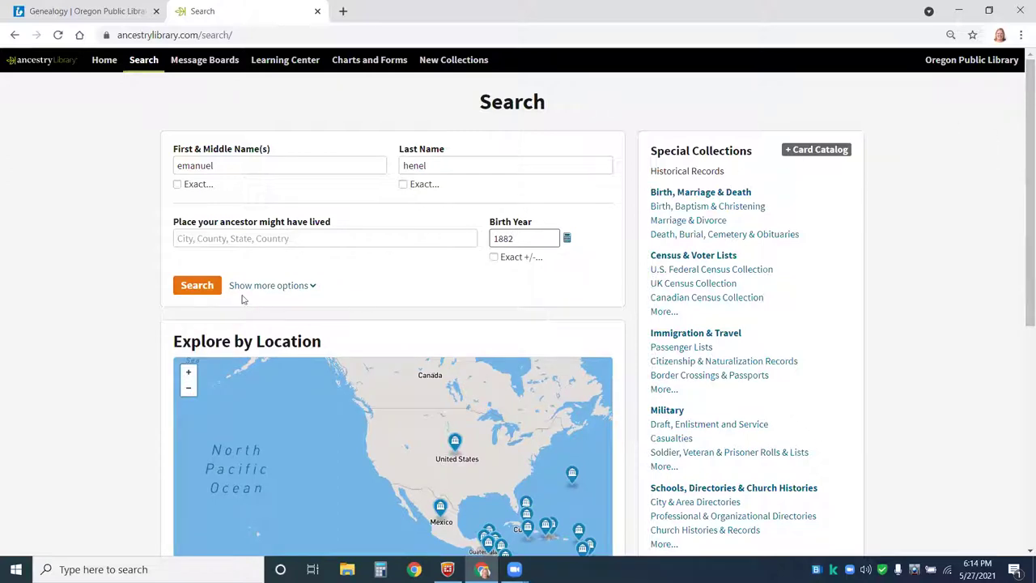
{"action": "left_click", "coordinate": [205, 290]}
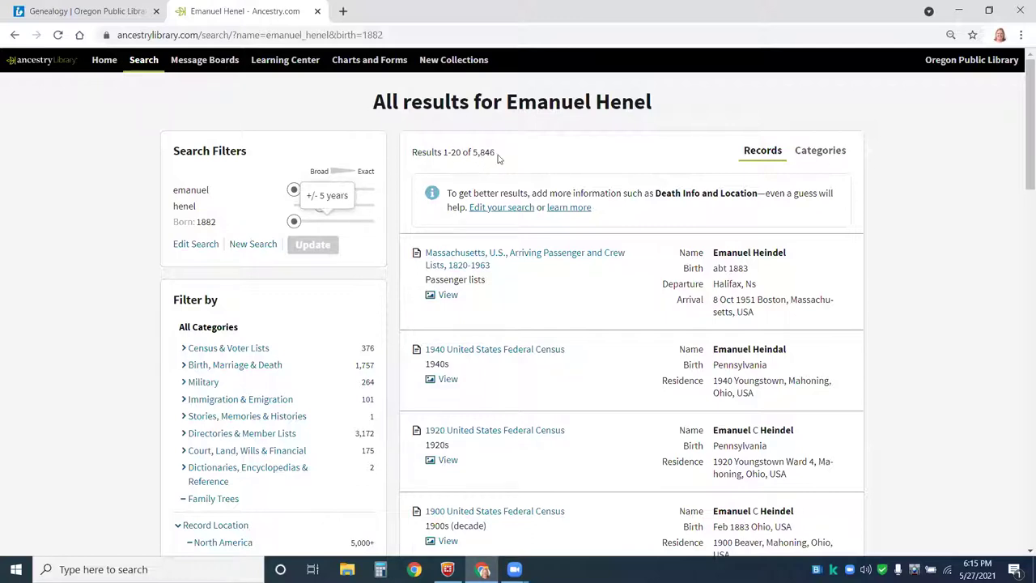
- Toggle the henel surname slider between Broad and Exact matching, leaving it at Exact
{"action": "left_click_drag", "start_coordinate": [494, 154], "coordinate": [476, 154]}
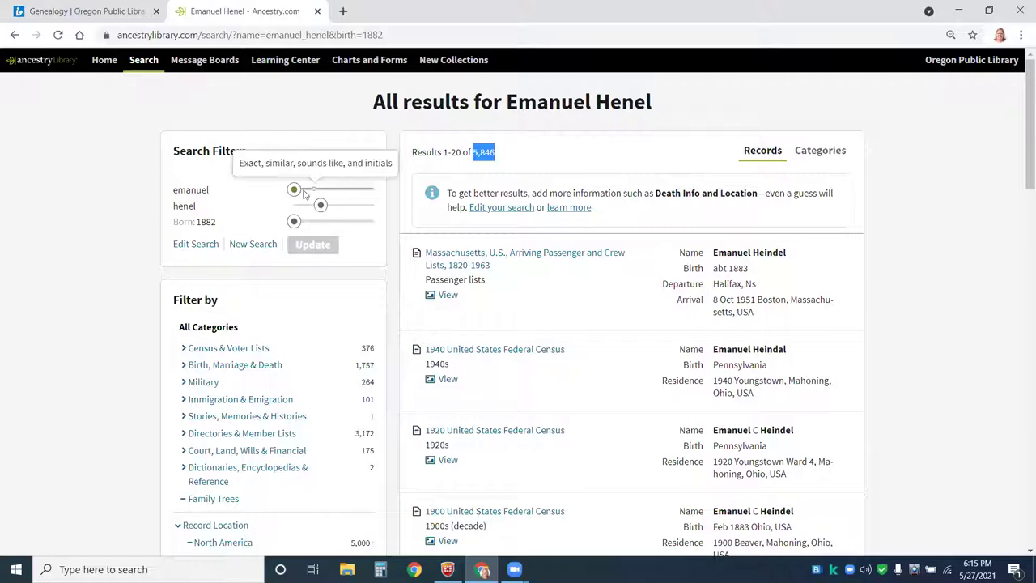
{"action": "mouse_move", "coordinate": [296, 194]}
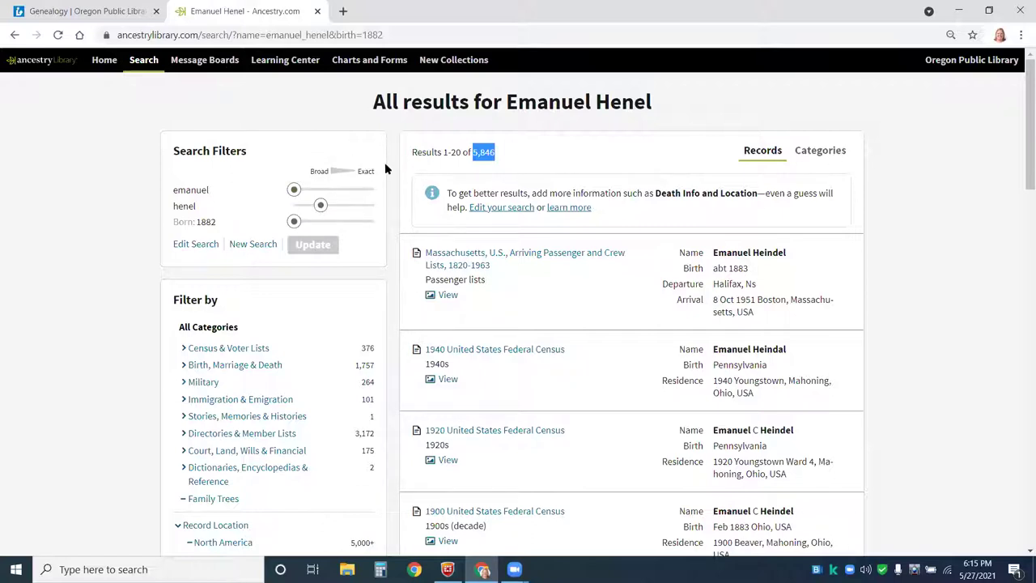
{"action": "mouse_move", "coordinate": [322, 205]}
{"action": "left_click", "coordinate": [374, 207]}
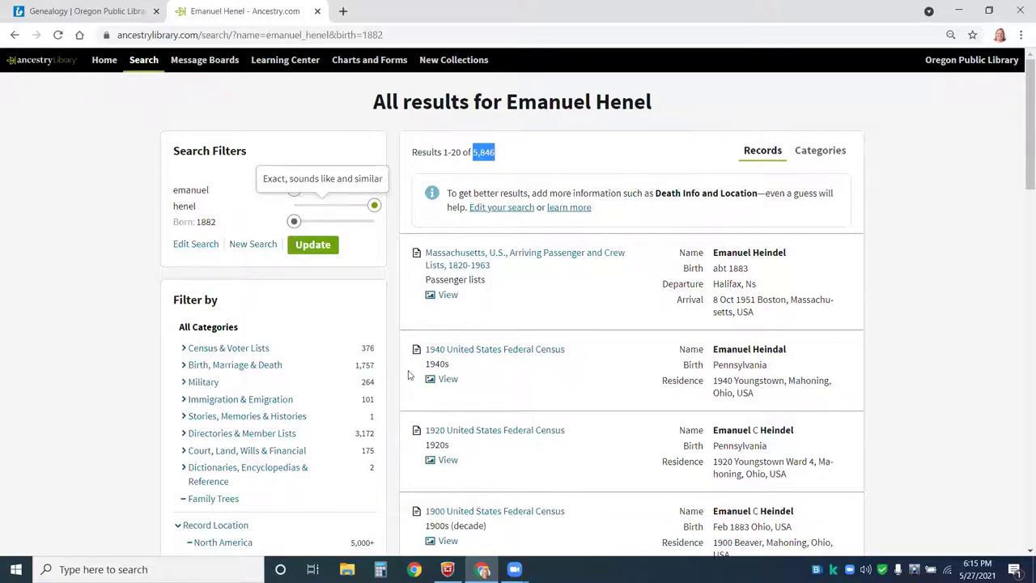
{"action": "left_click", "coordinate": [323, 205]}
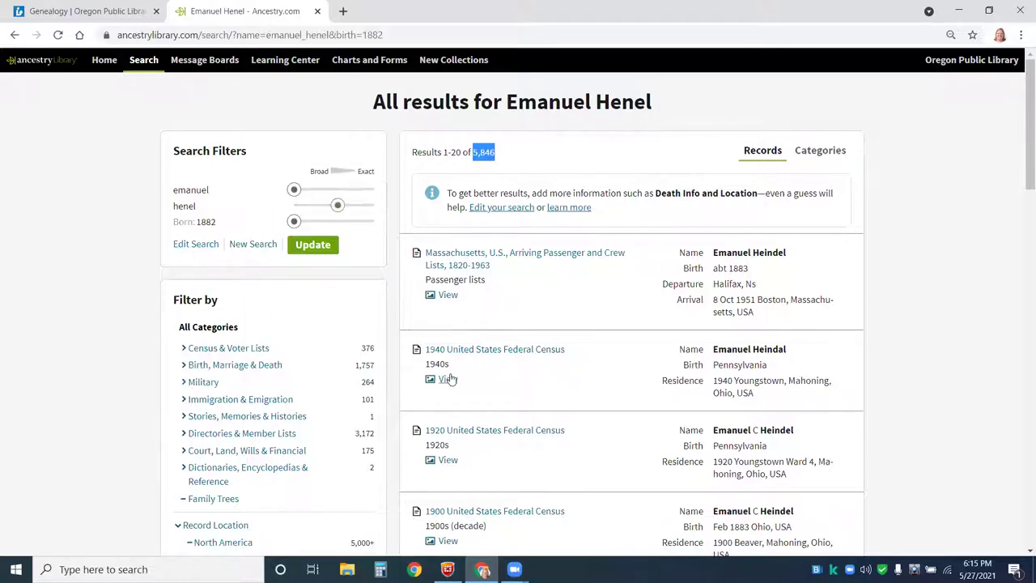
{"action": "left_click", "coordinate": [294, 221]}
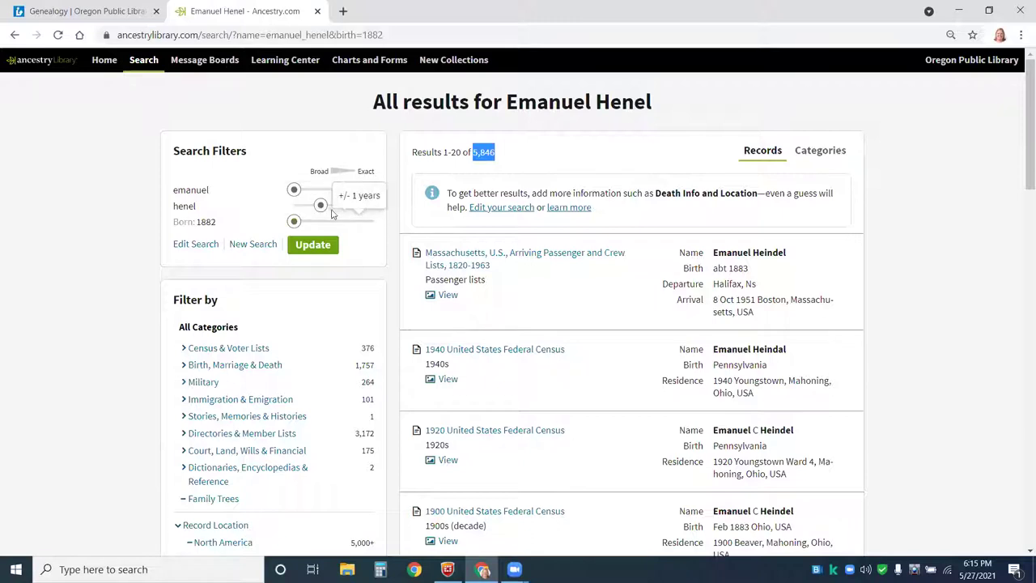
{"action": "mouse_move", "coordinate": [326, 208]}
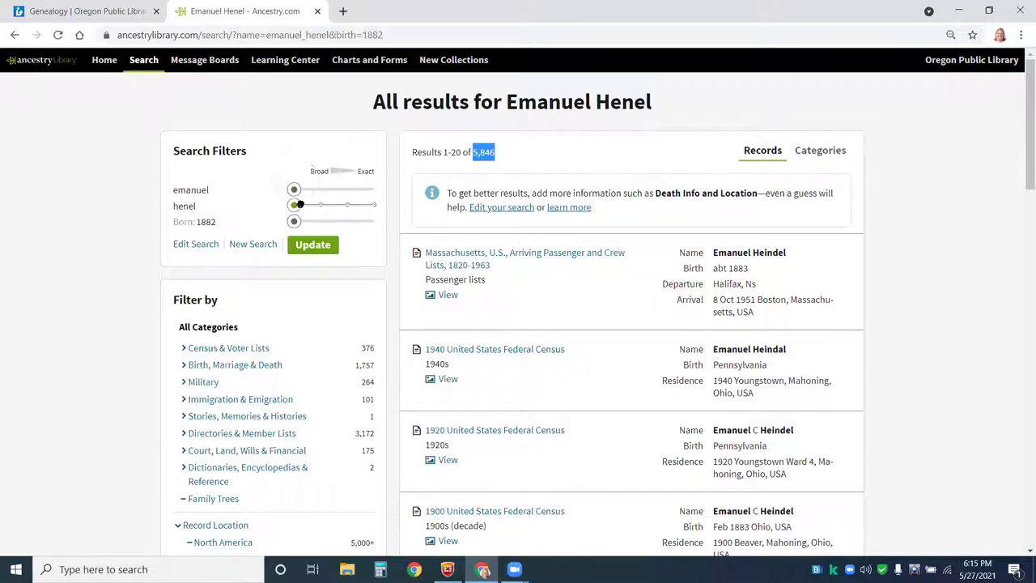
{"action": "left_click", "coordinate": [353, 205]}
{"action": "left_click", "coordinate": [372, 205]}
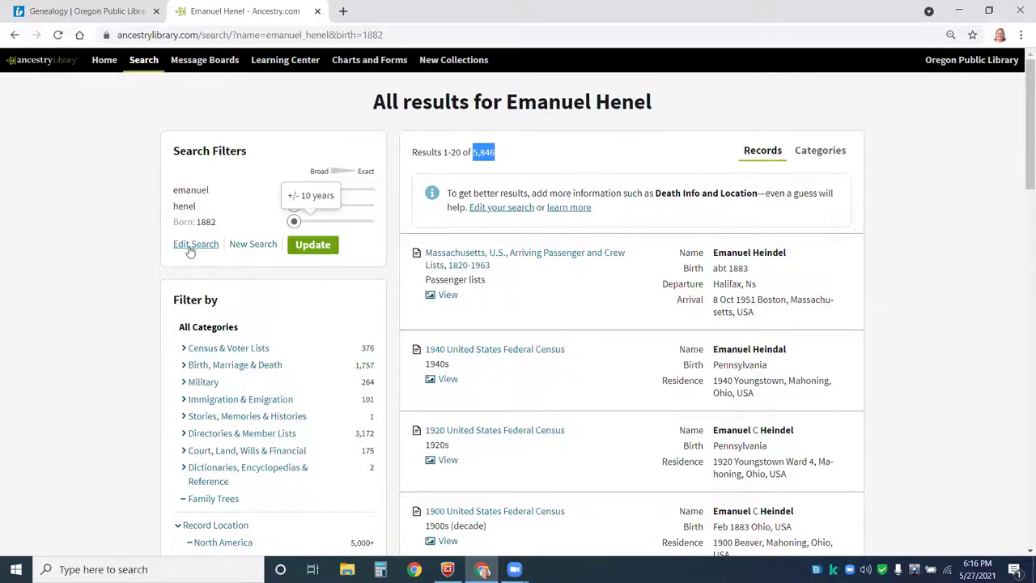
- Correct the surname from 'henel' to 'hensel' and rerun the search
{"action": "left_click", "coordinate": [191, 247]}
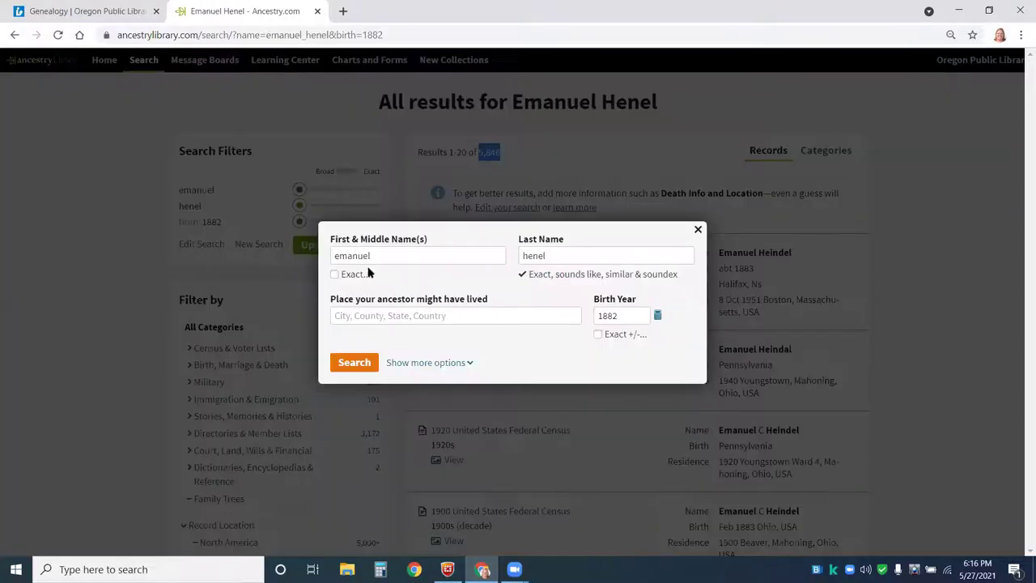
{"action": "left_click", "coordinate": [539, 254]}
{"action": "type", "text": "s"}
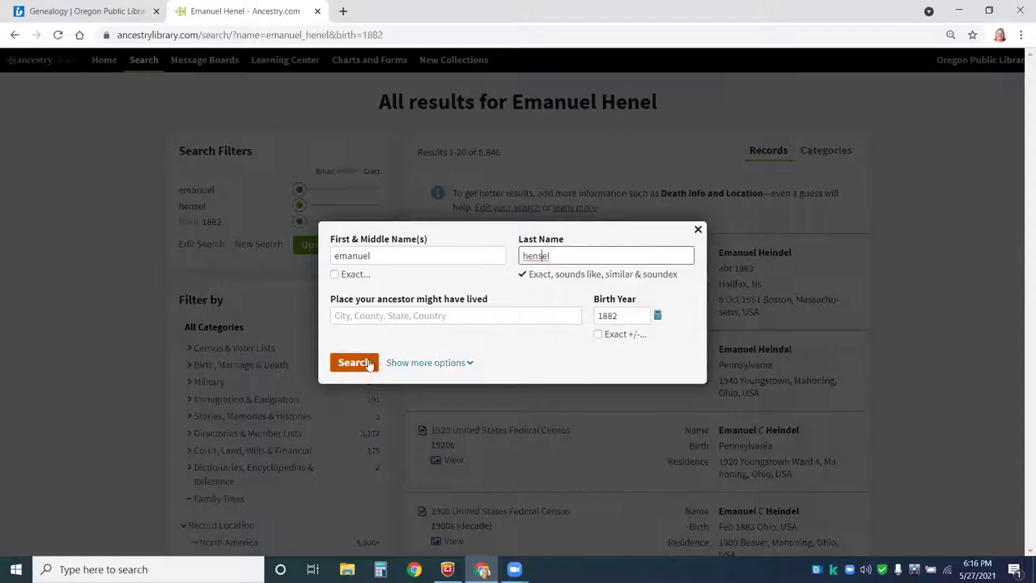
{"action": "left_click", "coordinate": [354, 362]}
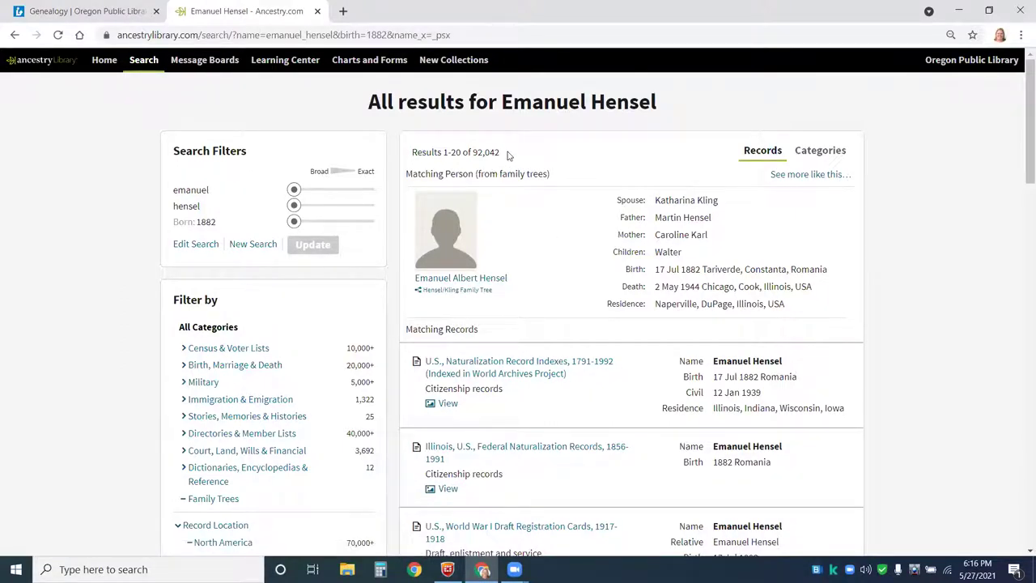
{"action": "left_click_drag", "start_coordinate": [503, 153], "coordinate": [471, 152]}
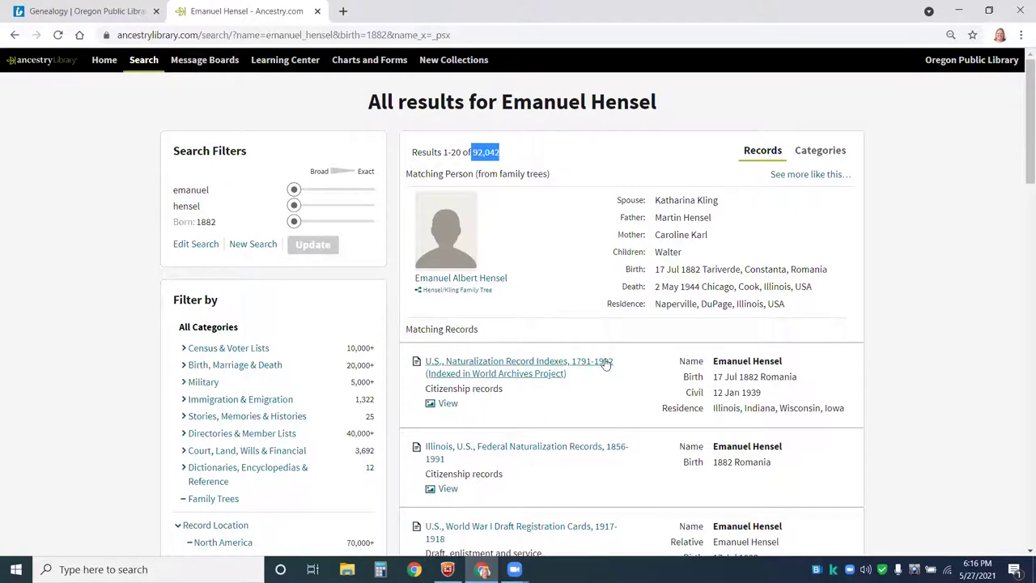
{"action": "left_click", "coordinate": [947, 315]}
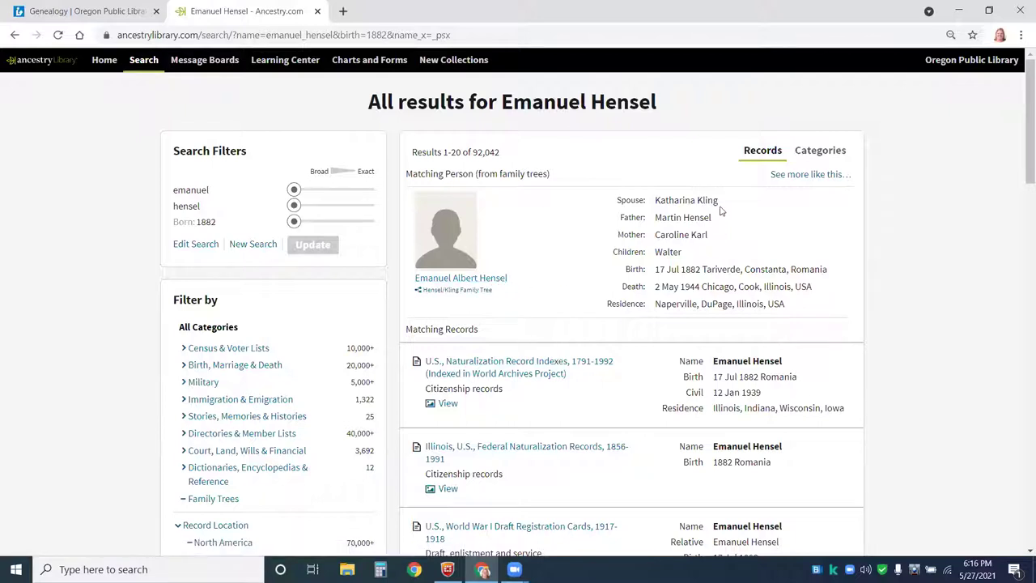
{"action": "left_click_drag", "start_coordinate": [718, 202], "coordinate": [654, 205]}
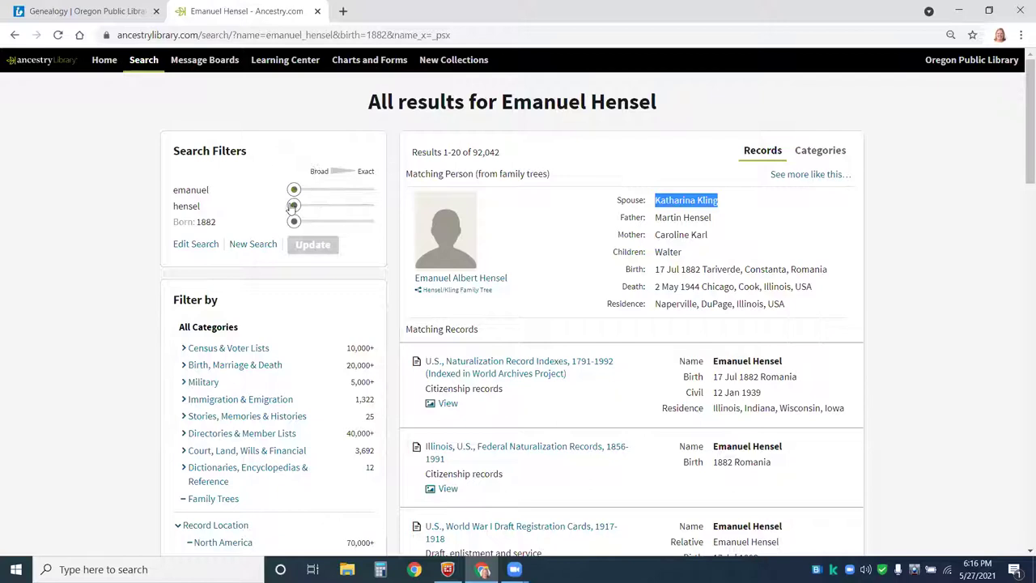
{"action": "left_click_drag", "start_coordinate": [294, 205], "coordinate": [375, 221]}
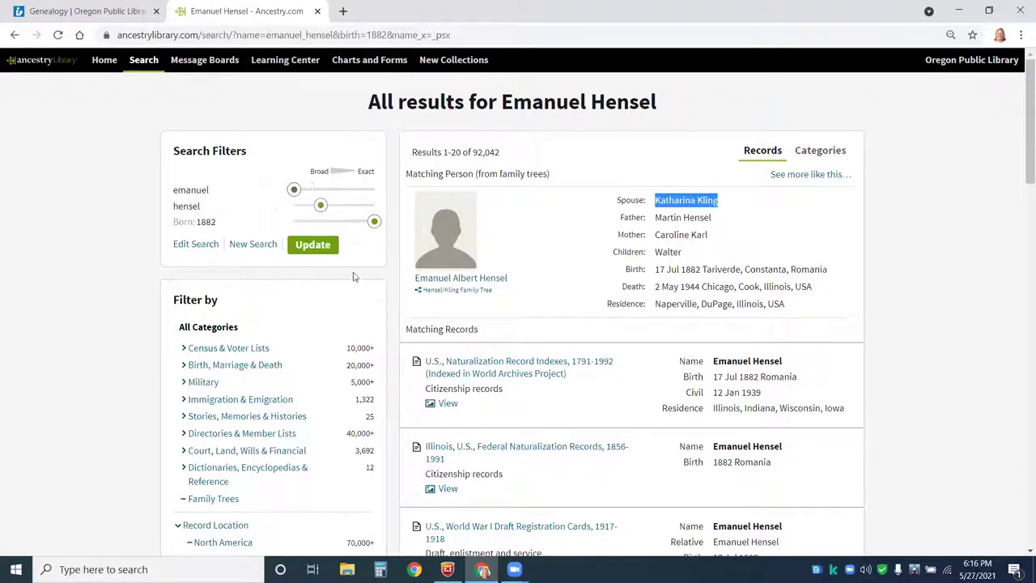
{"action": "left_click", "coordinate": [312, 245]}
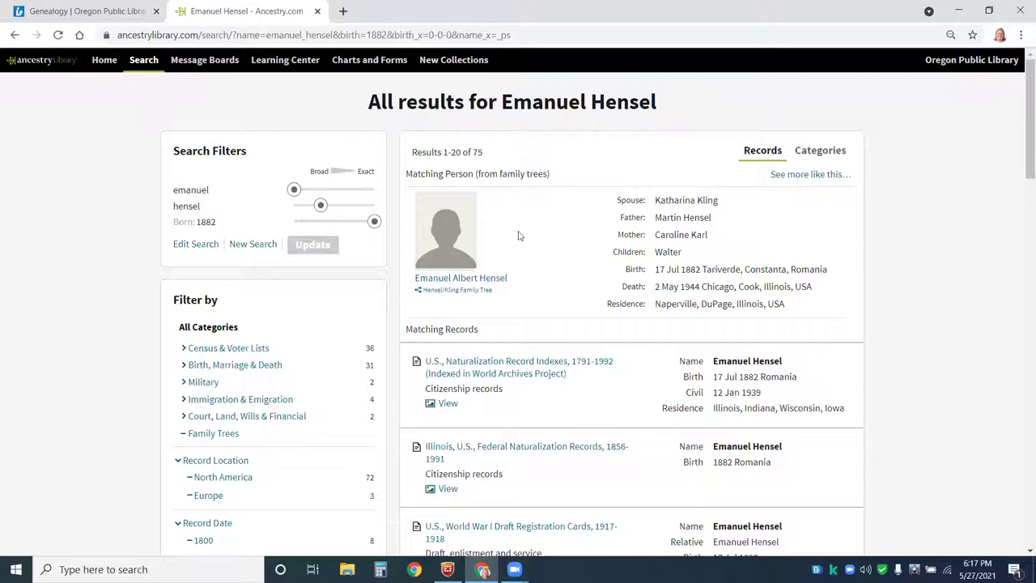
{"action": "left_click", "coordinate": [453, 279]}
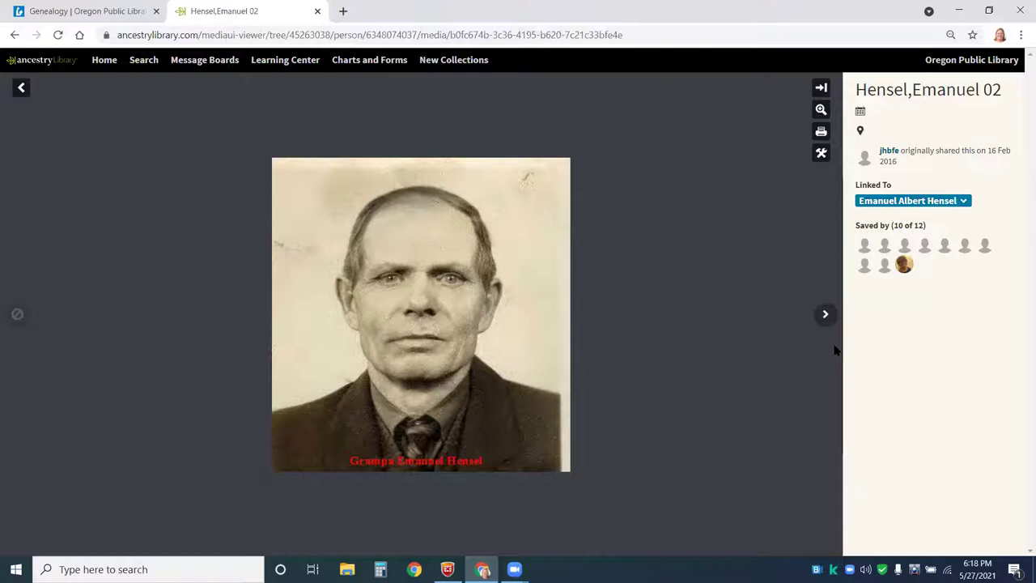
{"action": "left_click", "coordinate": [21, 93]}
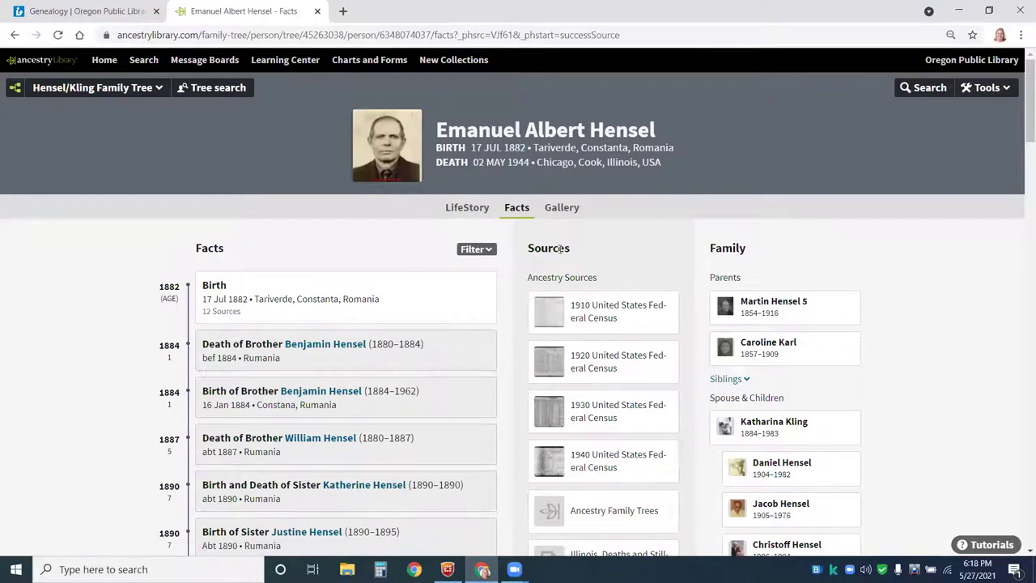
{"action": "scroll", "coordinate": [680, 297], "scroll_direction": "down", "scroll_amount": 1}
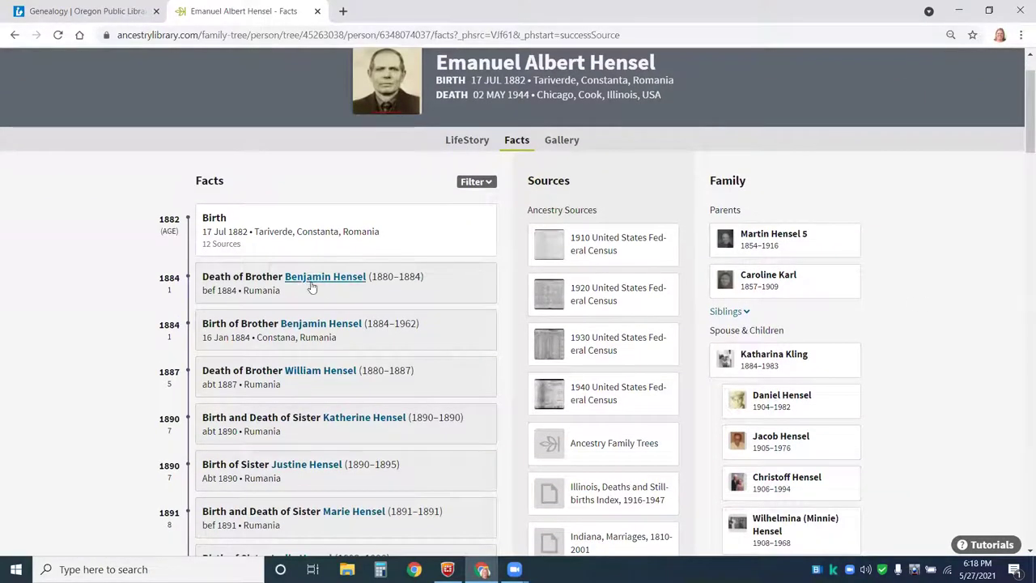
{"action": "scroll", "coordinate": [356, 311], "scroll_direction": "down", "scroll_amount": 2}
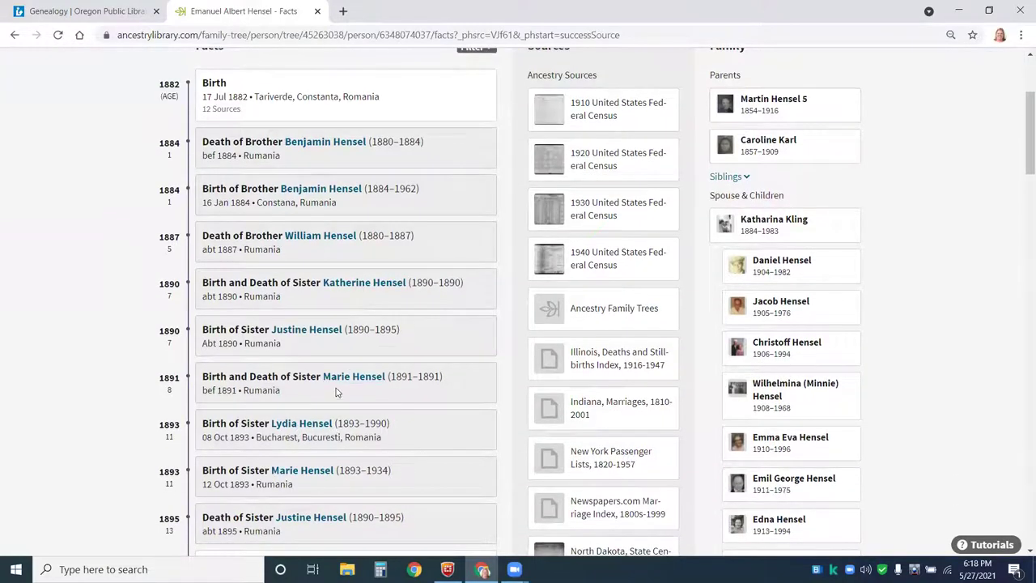
{"action": "mouse_move", "coordinate": [591, 121]}
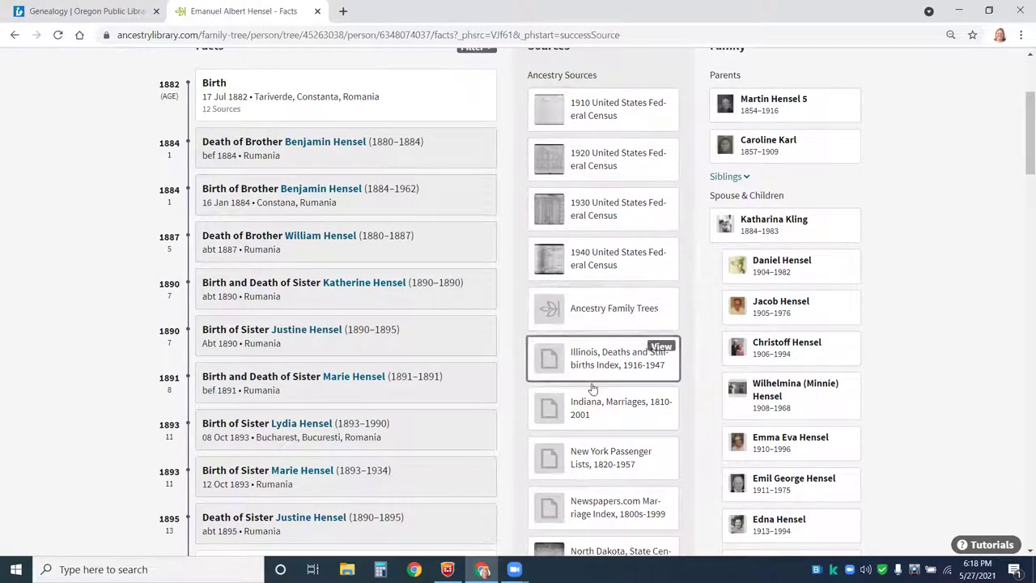
{"action": "scroll", "coordinate": [592, 390], "scroll_direction": "down", "scroll_amount": 4}
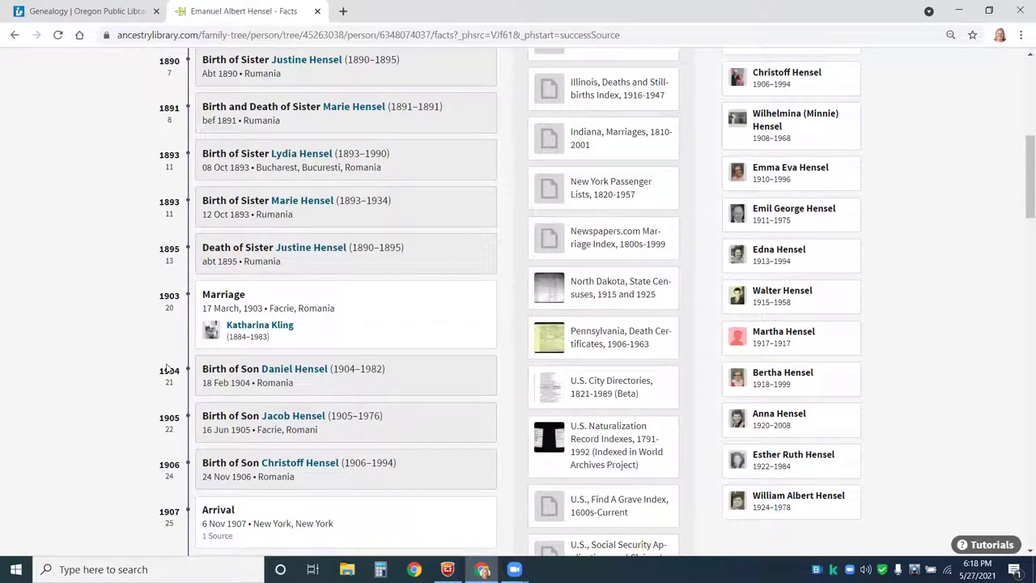
{"action": "scroll", "coordinate": [166, 369], "scroll_direction": "down", "scroll_amount": 3}
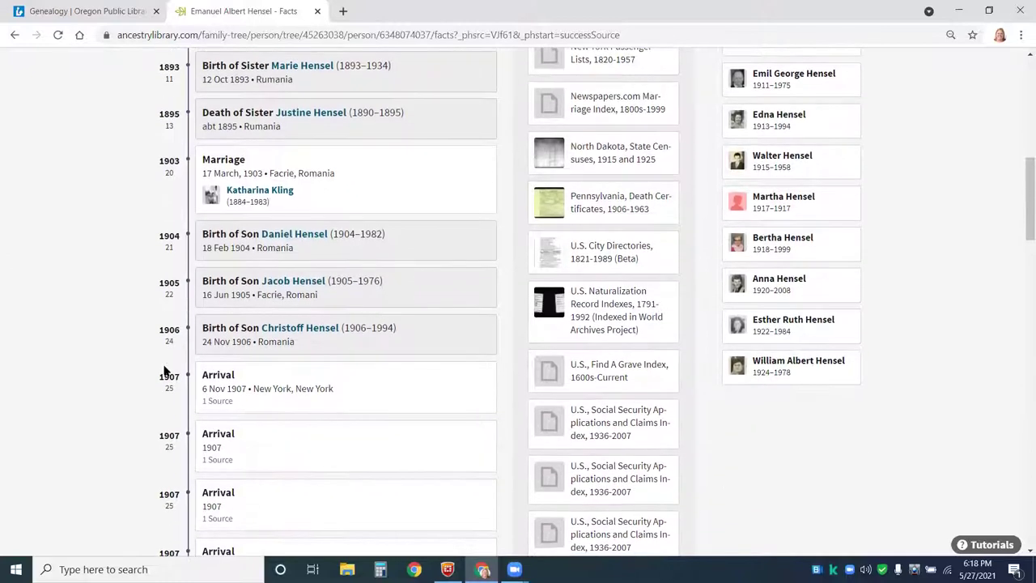
{"action": "scroll", "coordinate": [166, 369], "scroll_direction": "up", "scroll_amount": 2}
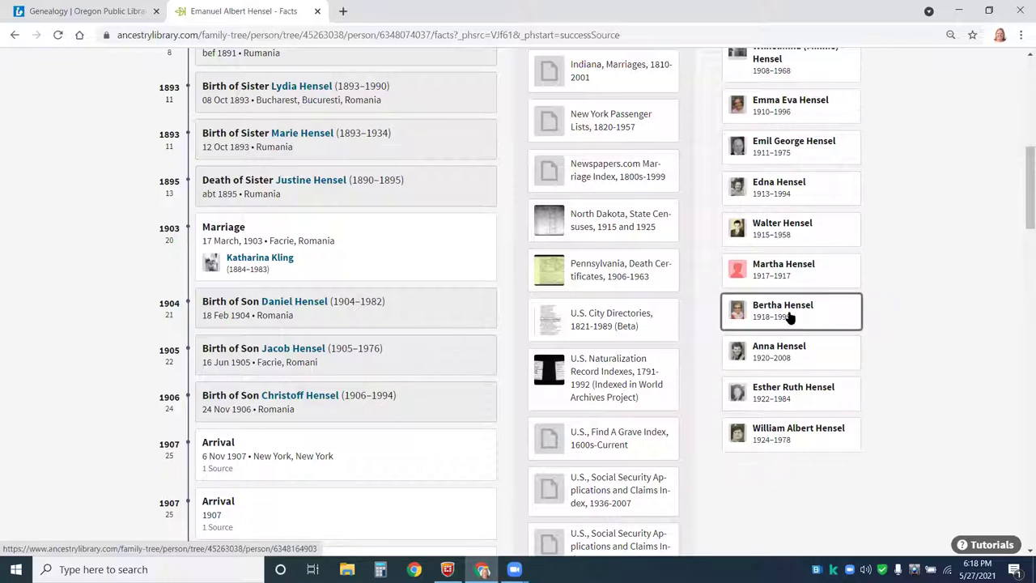
{"action": "left_click", "coordinate": [838, 318]}
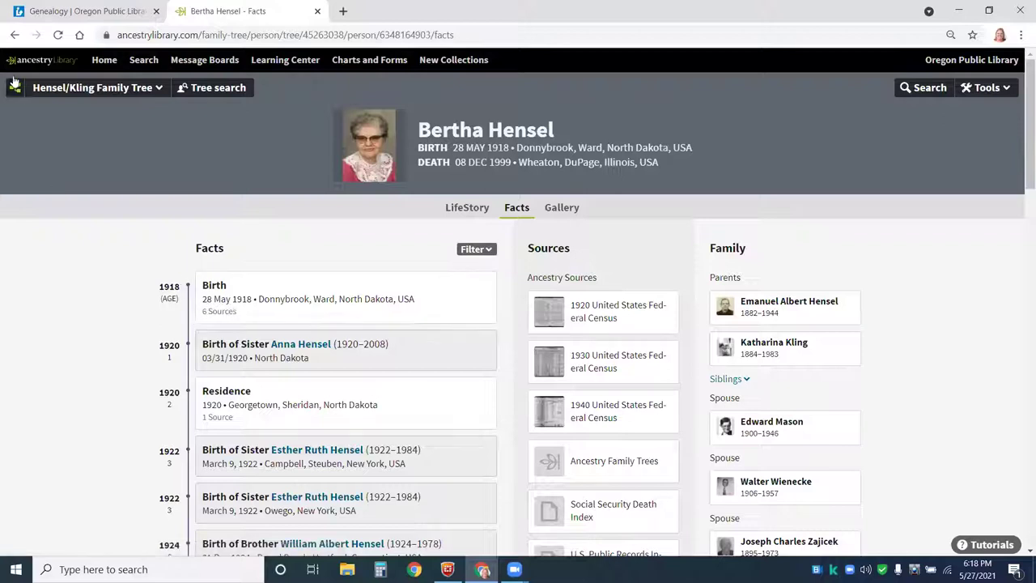
{"action": "left_click", "coordinate": [14, 36]}
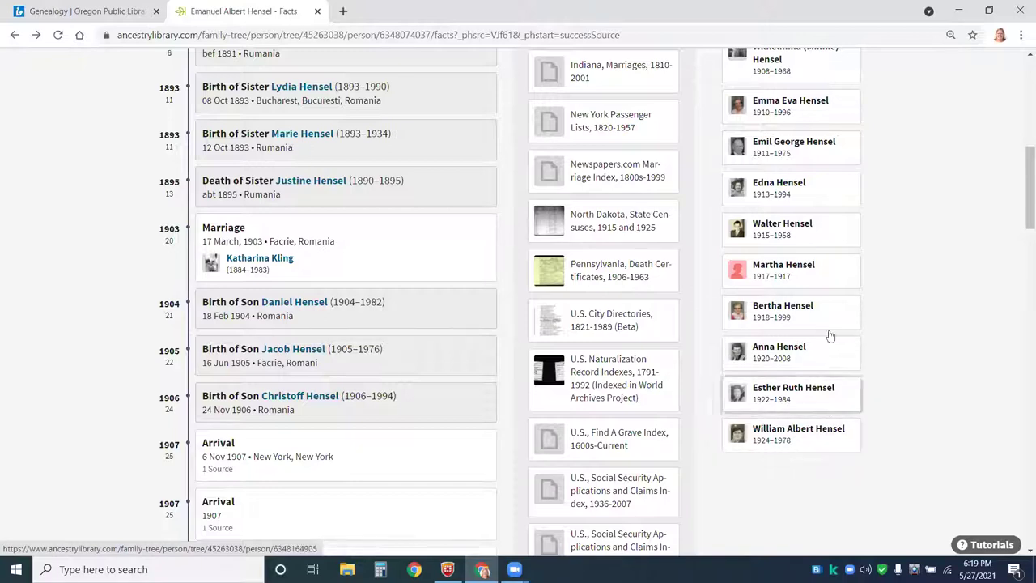
{"action": "scroll", "coordinate": [954, 144], "scroll_direction": "up", "scroll_amount": 3}
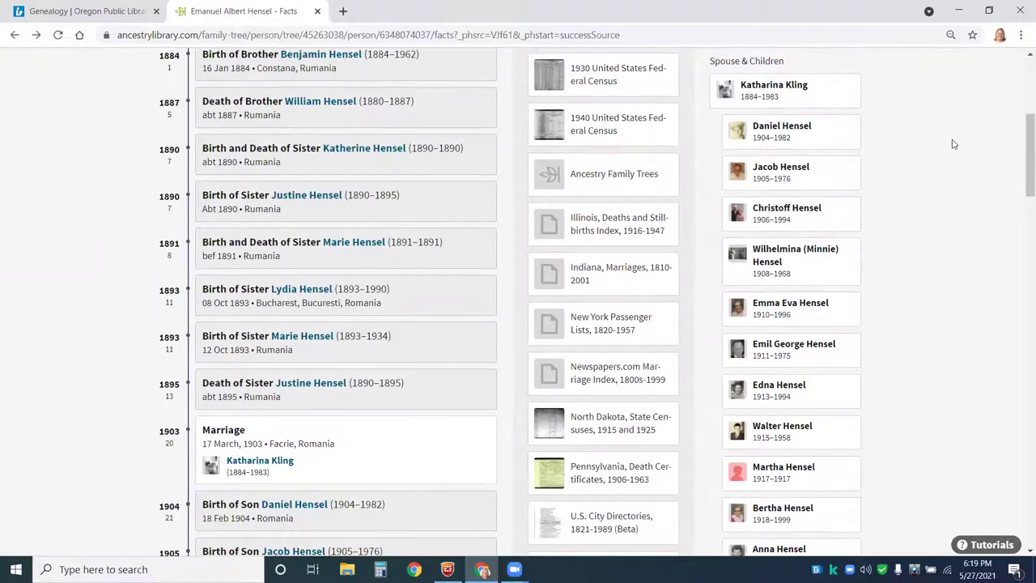
{"action": "scroll", "coordinate": [952, 144], "scroll_direction": "down", "scroll_amount": 3}
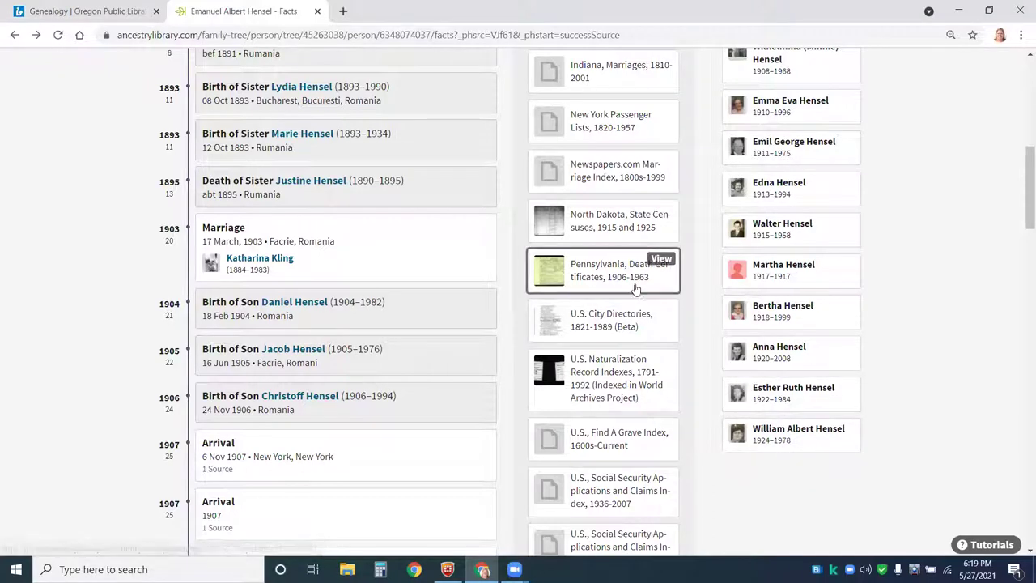
{"action": "scroll", "coordinate": [106, 391], "scroll_direction": "down", "scroll_amount": 3}
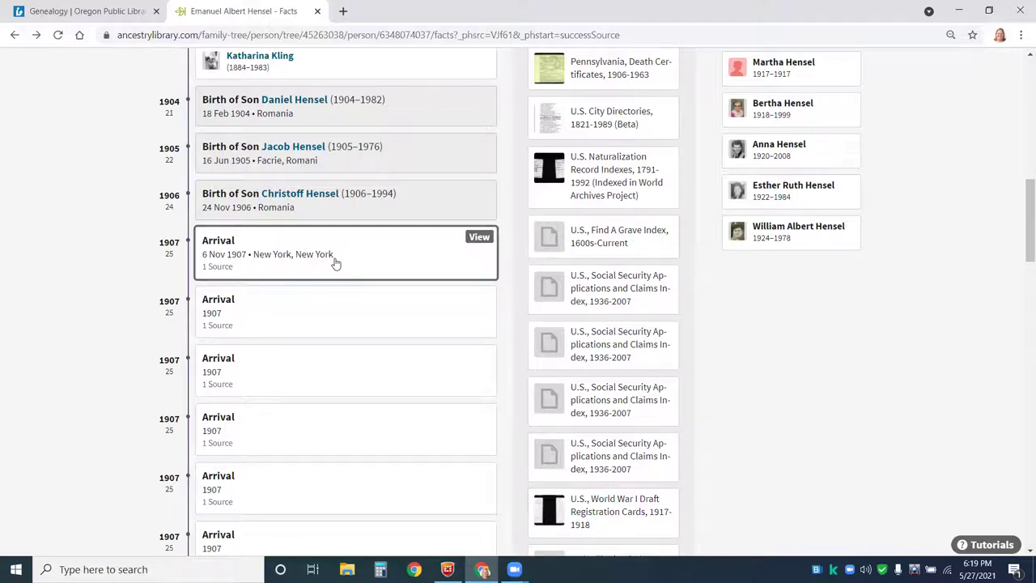
- Show the source behind the 6 Nov 1907 Arrival fact and view its New York Passenger Lists citation
{"action": "left_click", "coordinate": [336, 263]}
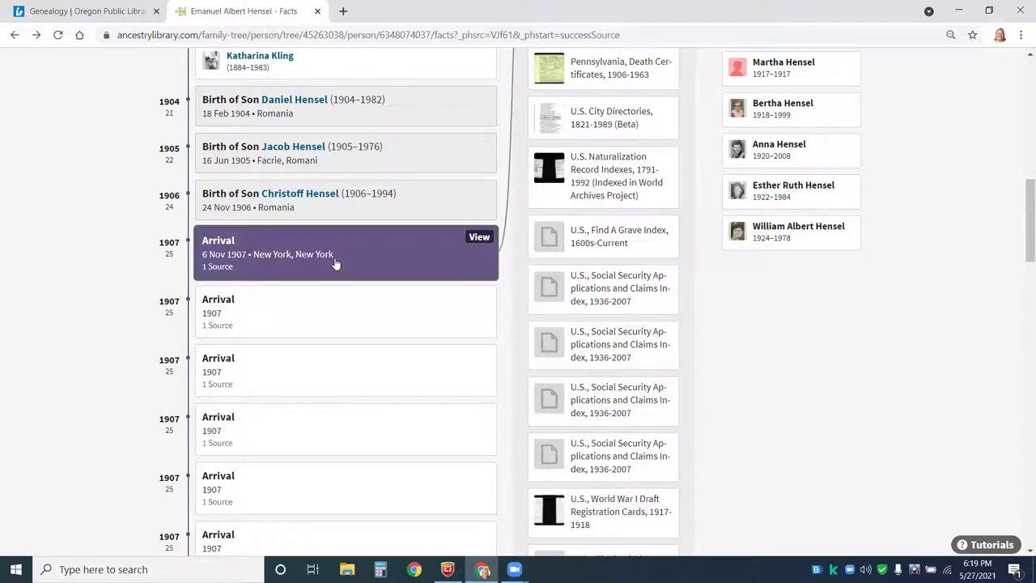
{"action": "scroll", "coordinate": [518, 194], "scroll_direction": "up", "scroll_amount": 3}
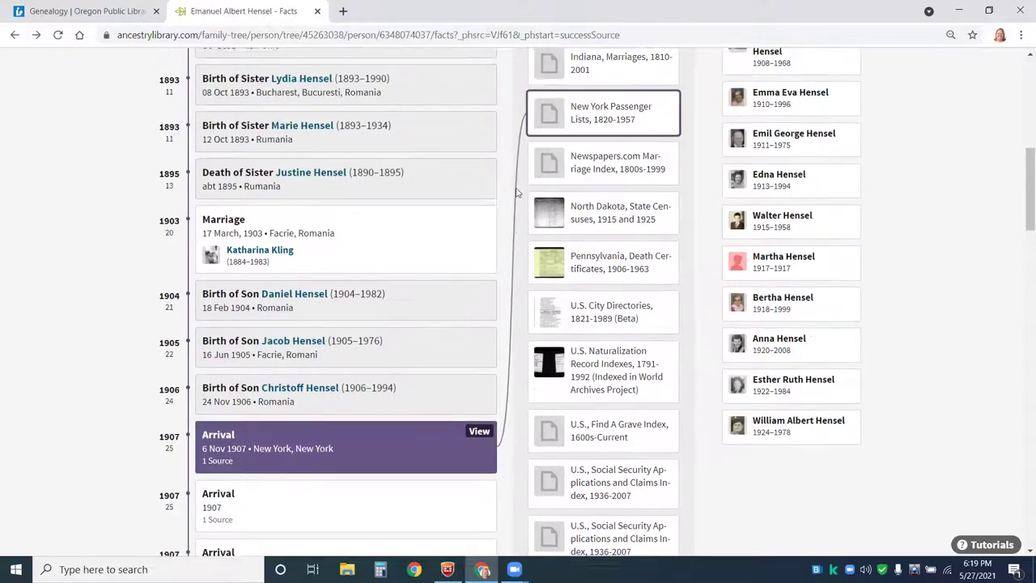
{"action": "mouse_move", "coordinate": [598, 126]}
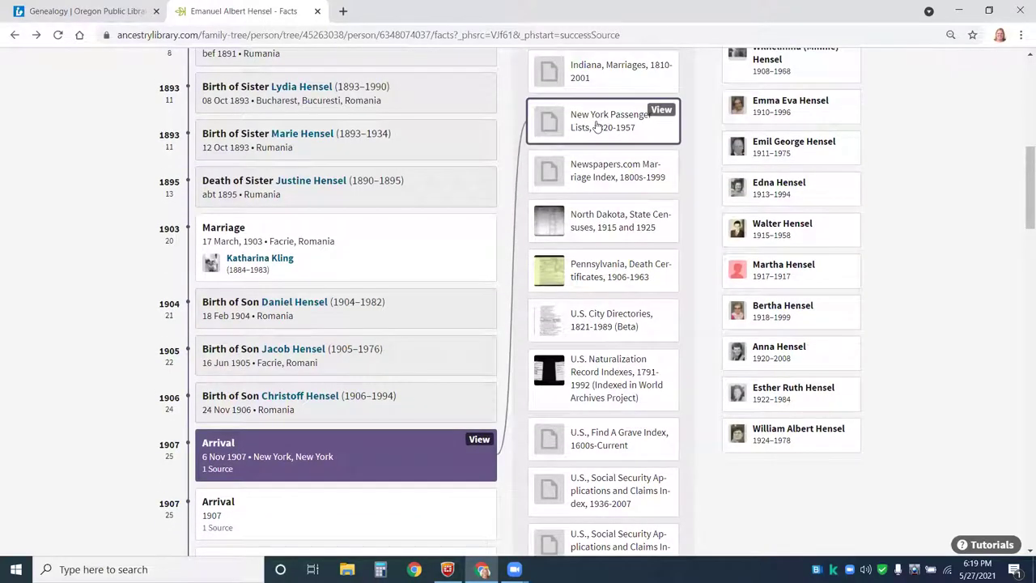
{"action": "left_click", "coordinate": [661, 112]}
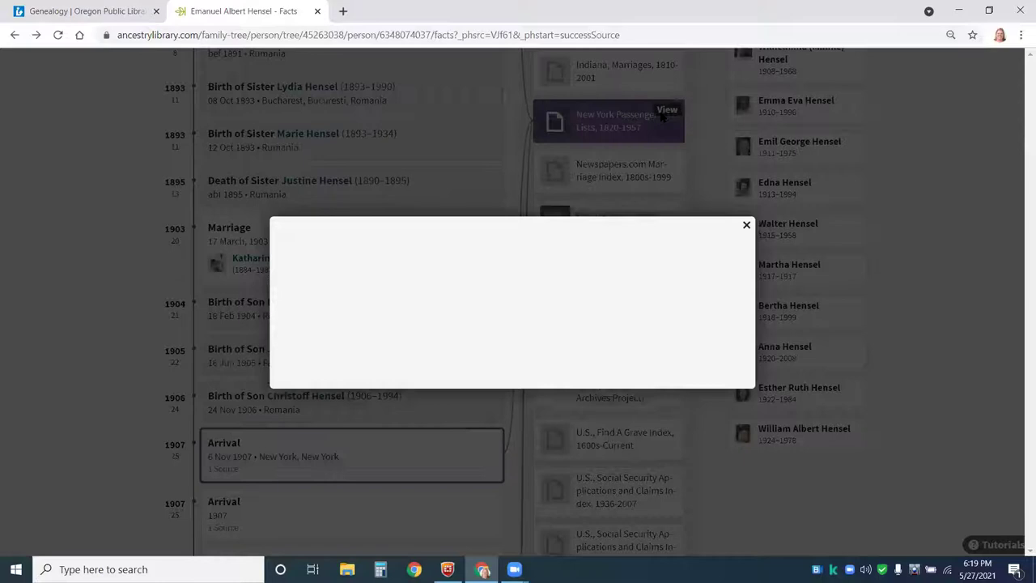
{"action": "scroll", "coordinate": [611, 215], "scroll_direction": "down", "scroll_amount": 1}
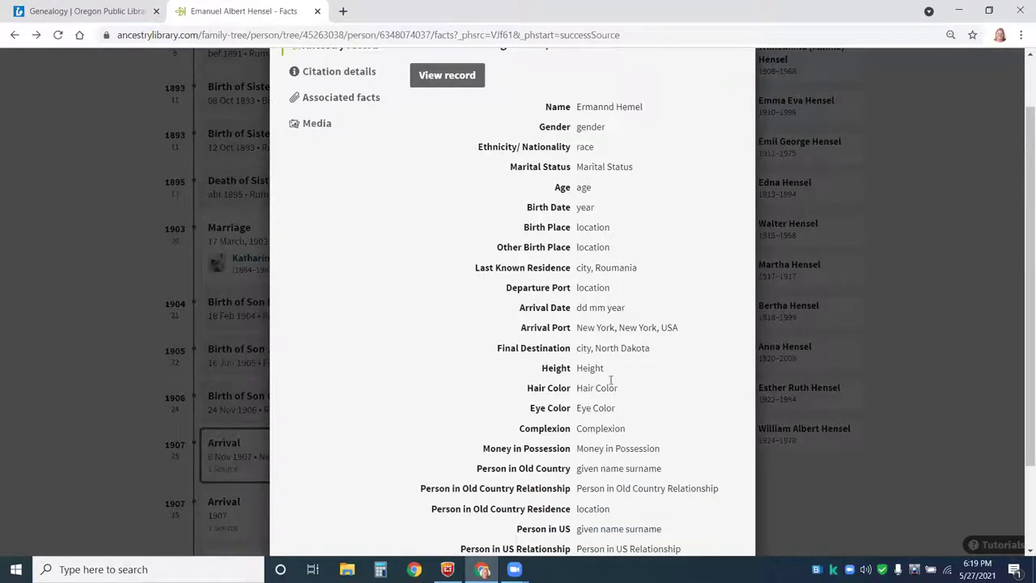
{"action": "scroll", "coordinate": [611, 380], "scroll_direction": "down", "scroll_amount": 1}
{"action": "scroll", "coordinate": [611, 360], "scroll_direction": "up", "scroll_amount": 2}
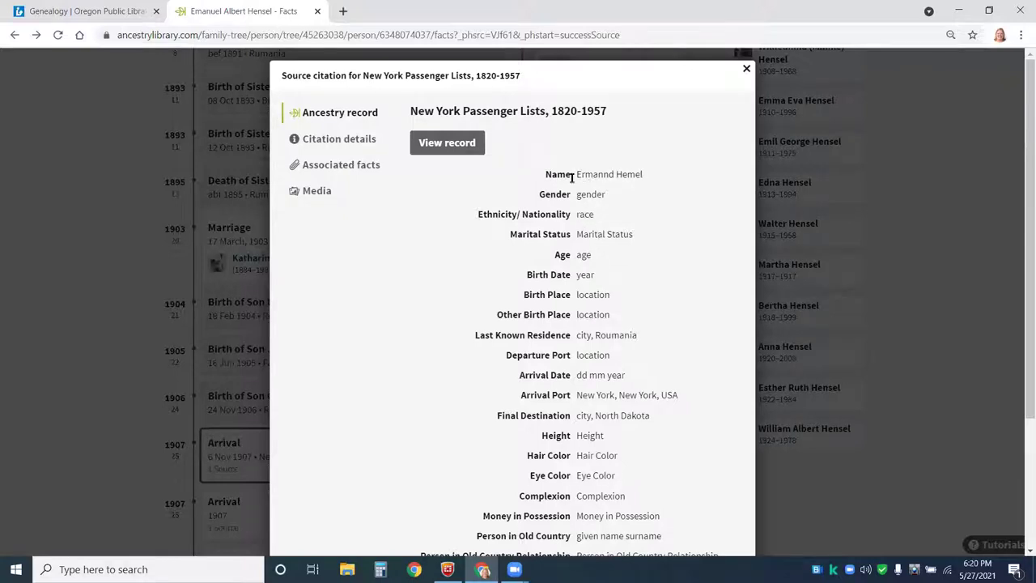
{"action": "left_click_drag", "start_coordinate": [577, 173], "coordinate": [654, 177]}
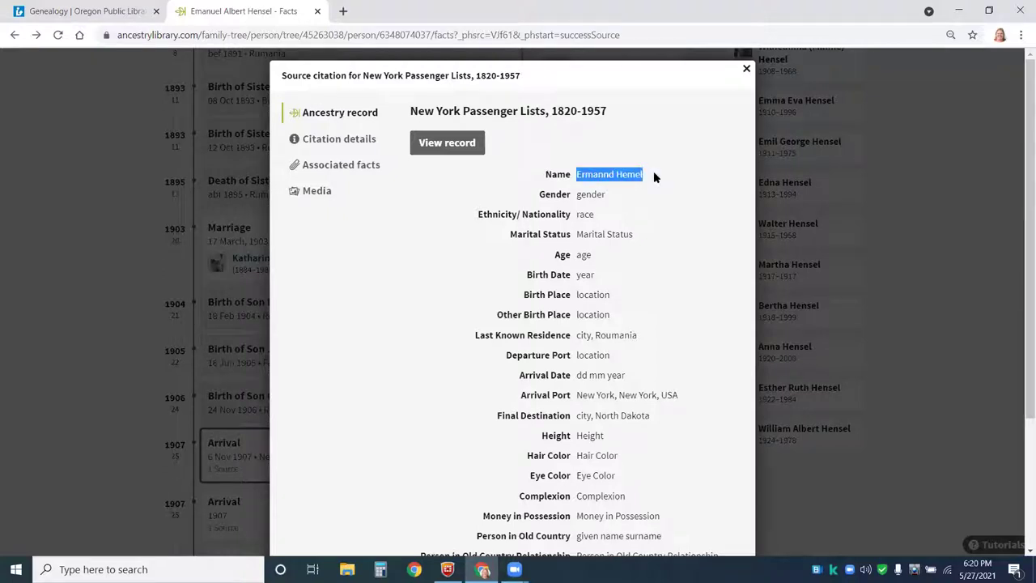
{"action": "scroll", "coordinate": [640, 303], "scroll_direction": "down", "scroll_amount": 1}
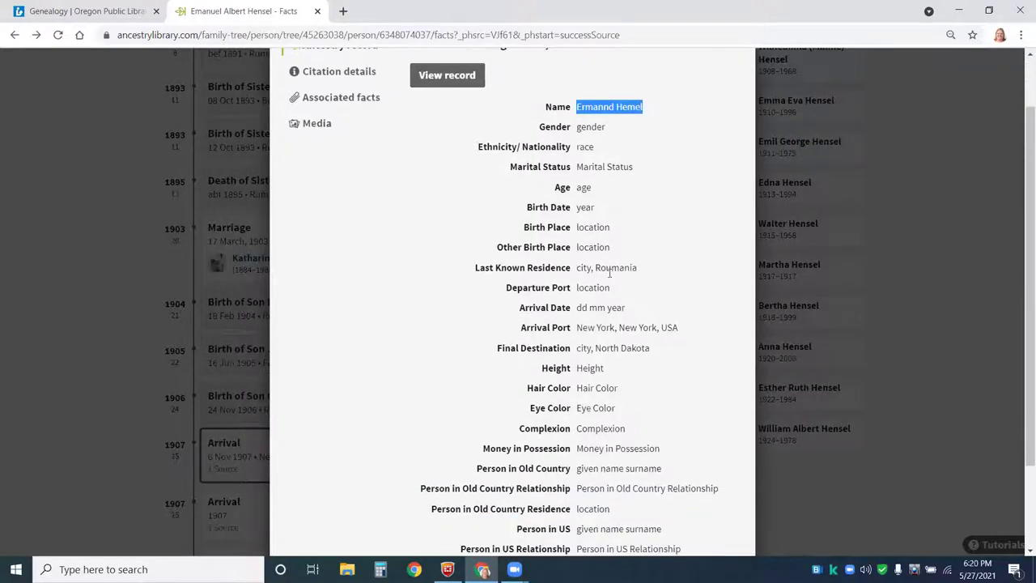
{"action": "scroll", "coordinate": [649, 344], "scroll_direction": "down", "scroll_amount": 1}
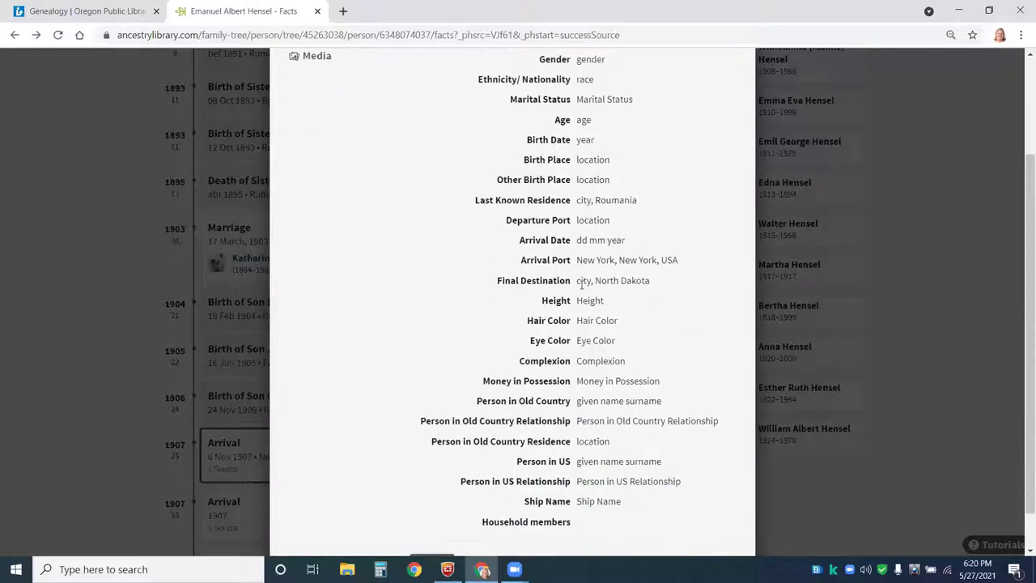
{"action": "scroll", "coordinate": [653, 356], "scroll_direction": "down", "scroll_amount": 1}
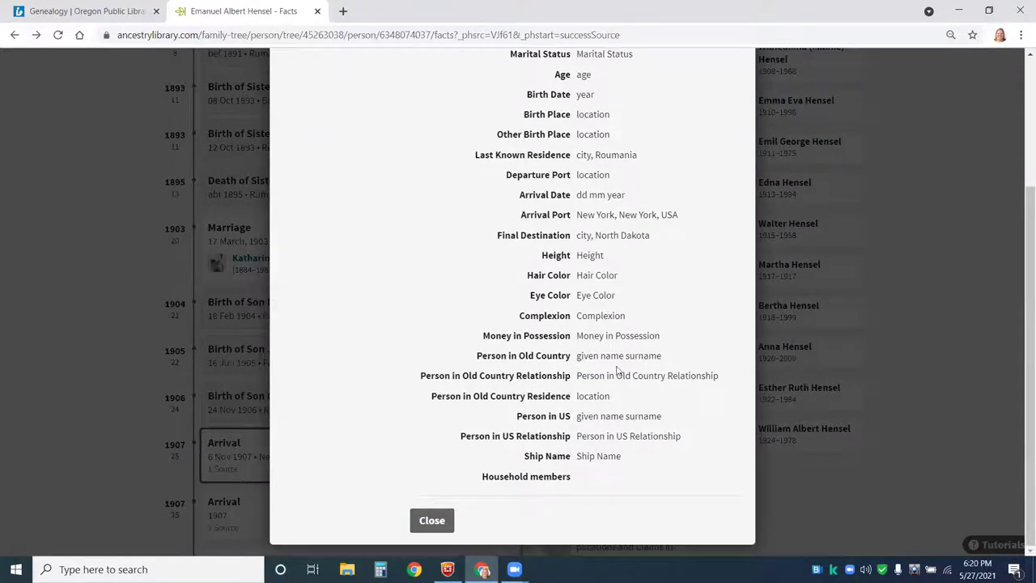
{"action": "scroll", "coordinate": [588, 284], "scroll_direction": "up", "scroll_amount": 4}
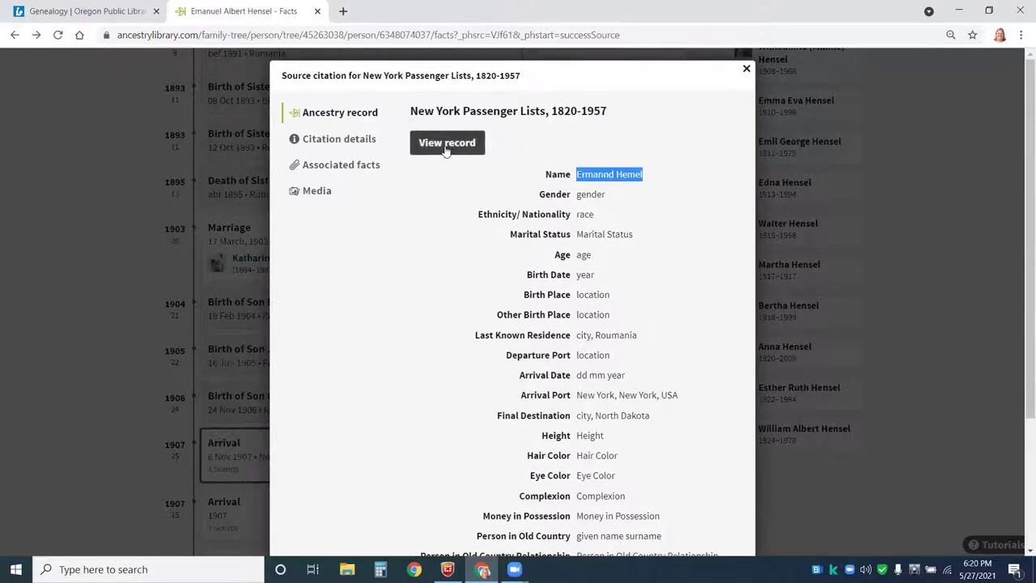
- Open Ermannd Hemel's full passenger record and its scanned 1907 manifest image, 134 of 155
{"action": "left_click", "coordinate": [445, 146]}
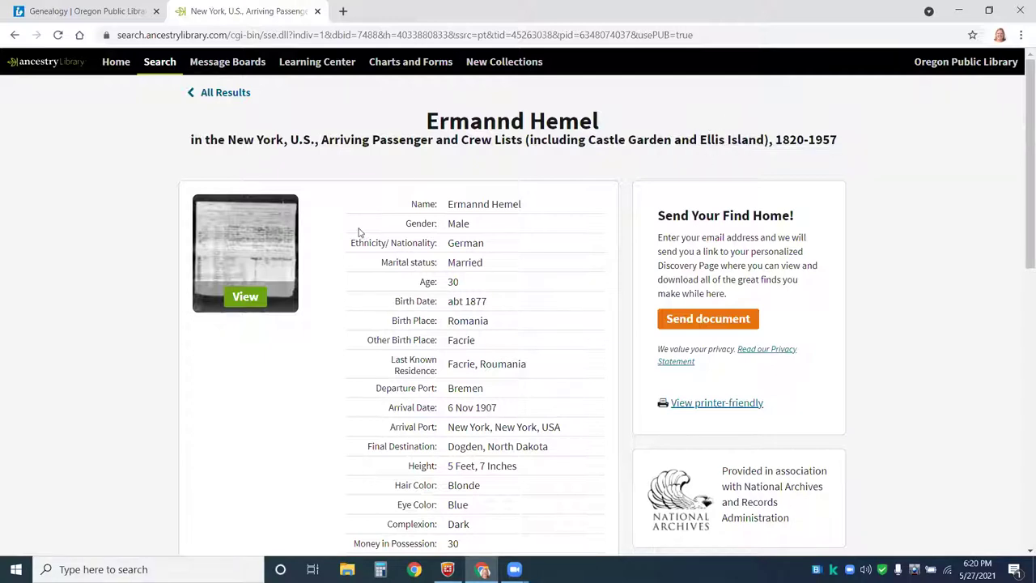
{"action": "left_click", "coordinate": [247, 298]}
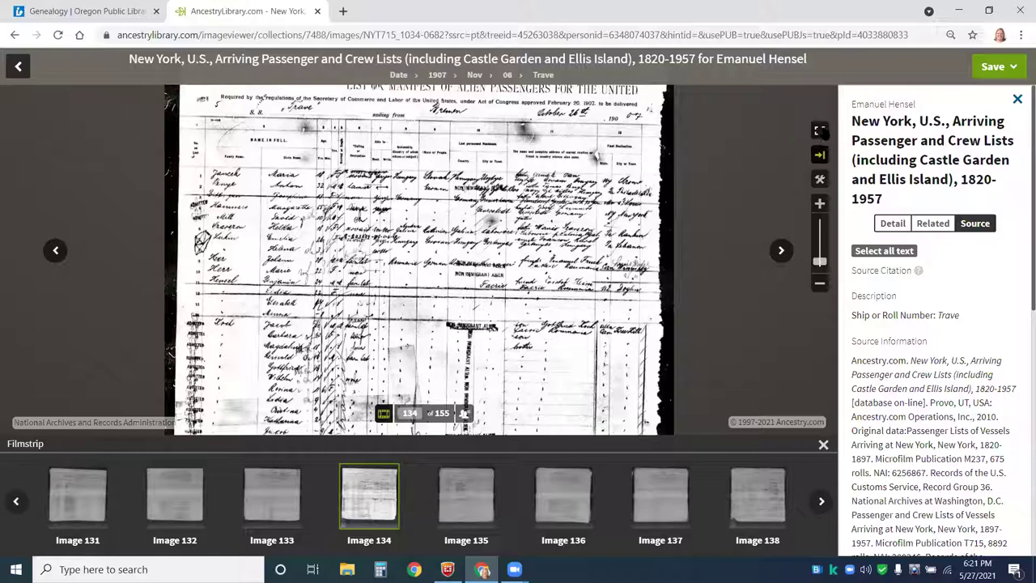
- Show the manifest image full screen with the record details panel hidden
{"action": "left_click", "coordinate": [819, 130]}
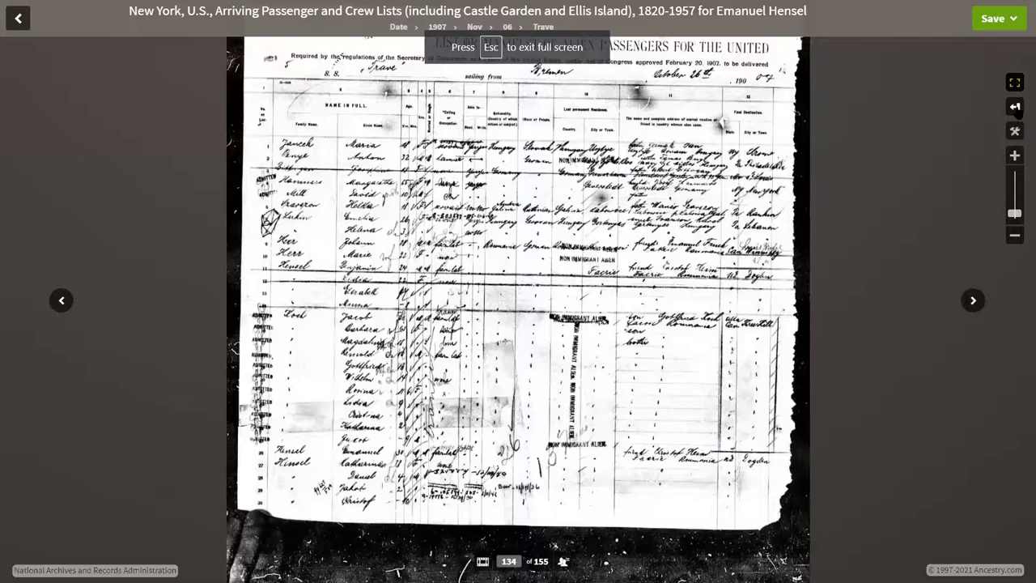
{"action": "left_click", "coordinate": [1015, 108]}
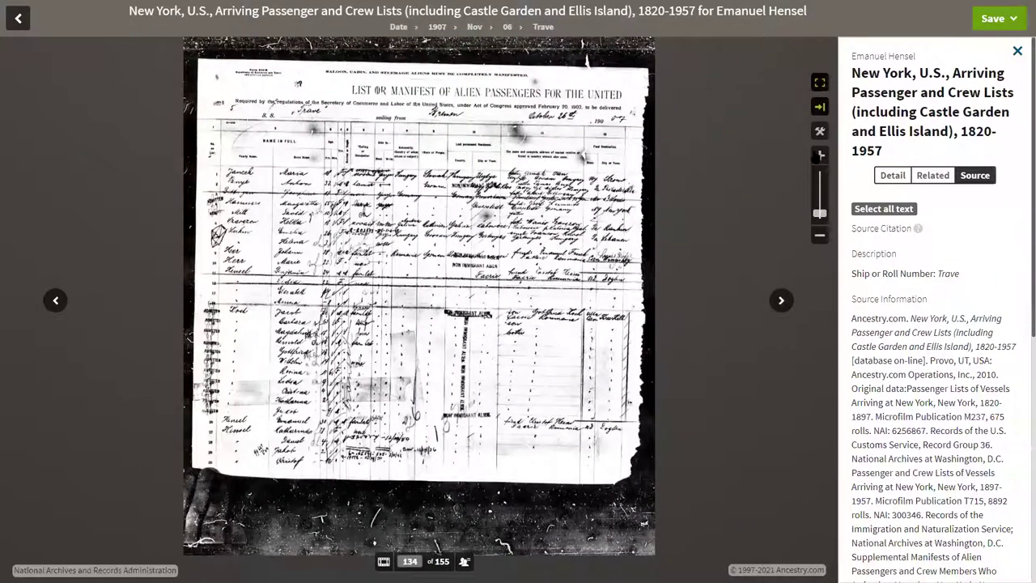
{"action": "left_click", "coordinate": [819, 106]}
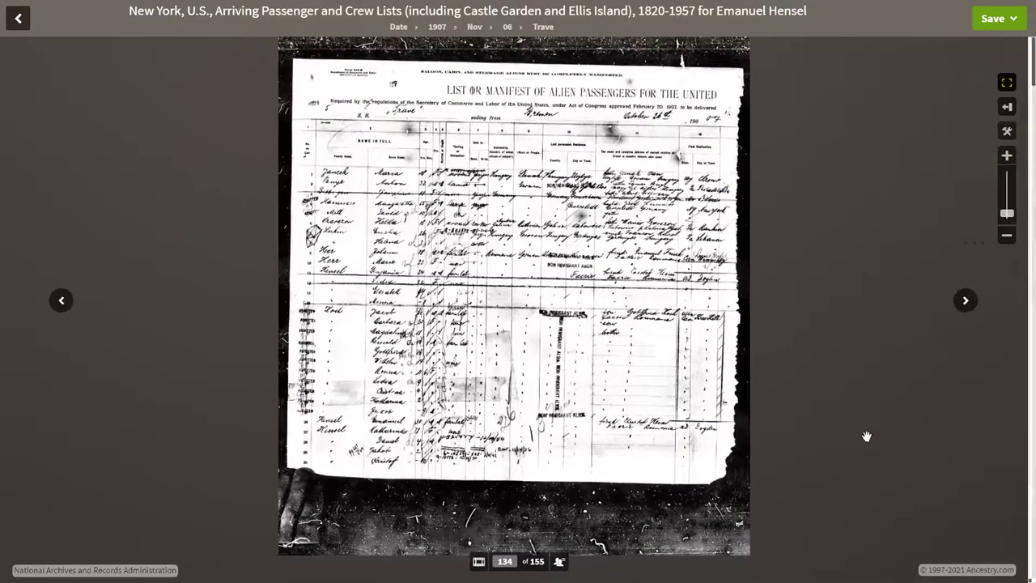
- Zoom in and pan to the Hensel family rows down to Christof, then zoom out to the whole page
{"action": "left_click", "coordinate": [1014, 132]}
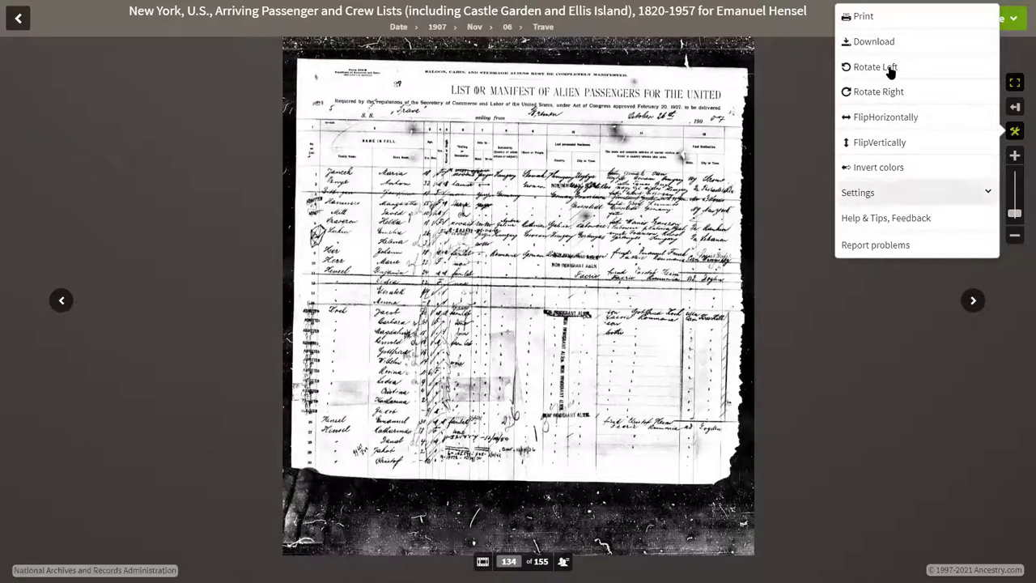
{"action": "left_click_drag", "start_coordinate": [1013, 213], "coordinate": [1014, 189]}
{"action": "left_click_drag", "start_coordinate": [334, 338], "coordinate": [440, 112]}
{"action": "left_click_drag", "start_coordinate": [442, 263], "coordinate": [474, 94]}
{"action": "left_click_drag", "start_coordinate": [472, 353], "coordinate": [491, 238]}
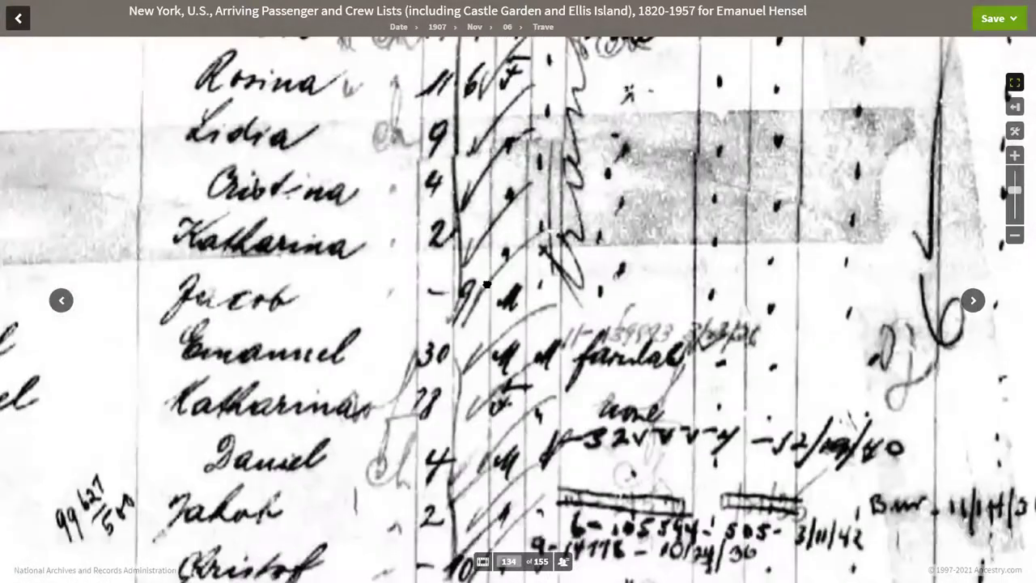
{"action": "left_click_drag", "start_coordinate": [491, 316], "coordinate": [492, 237]}
{"action": "left_click_drag", "start_coordinate": [497, 421], "coordinate": [495, 278]}
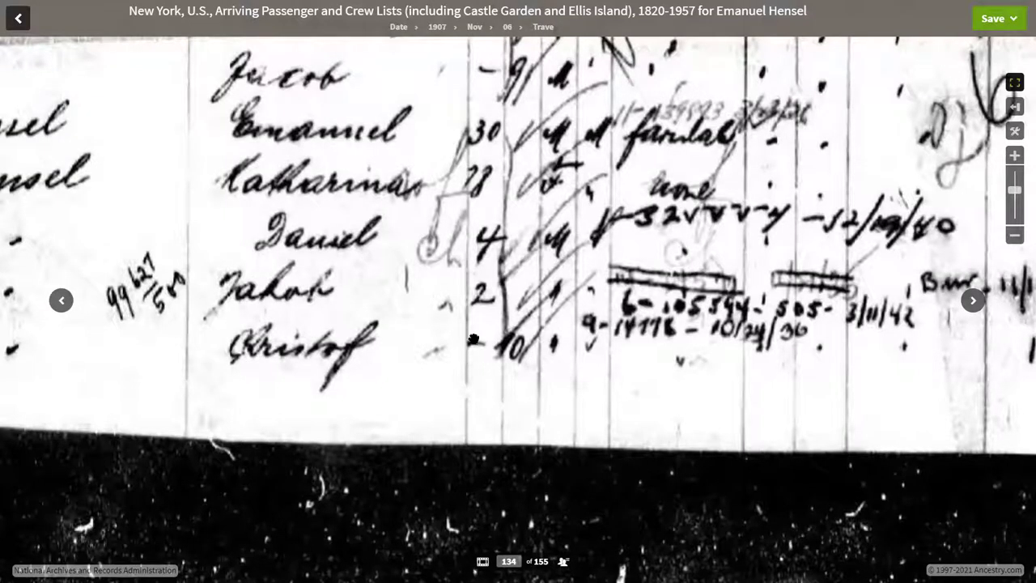
{"action": "left_click_drag", "start_coordinate": [536, 238], "coordinate": [547, 299]}
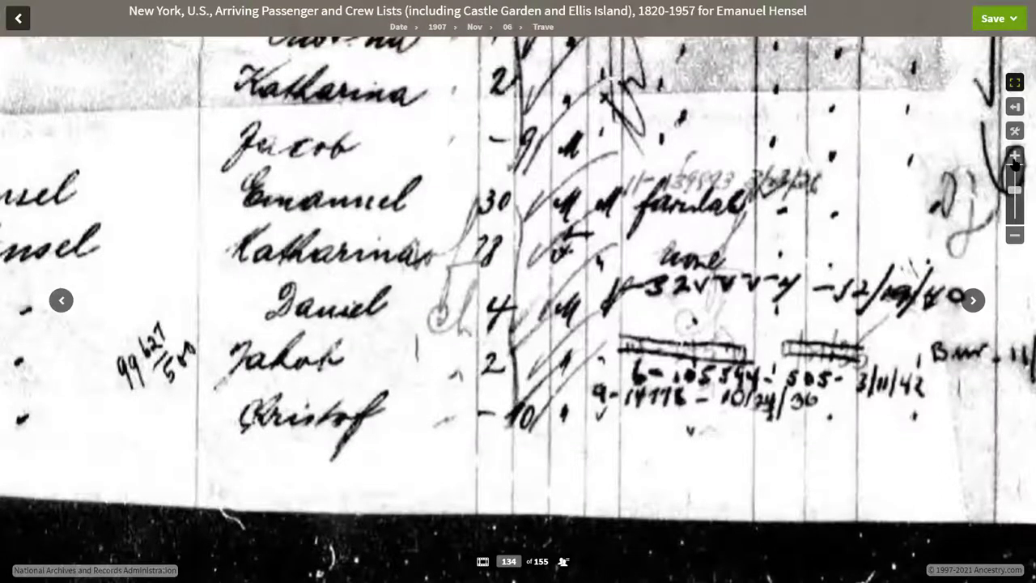
{"action": "left_click", "coordinate": [1014, 235]}
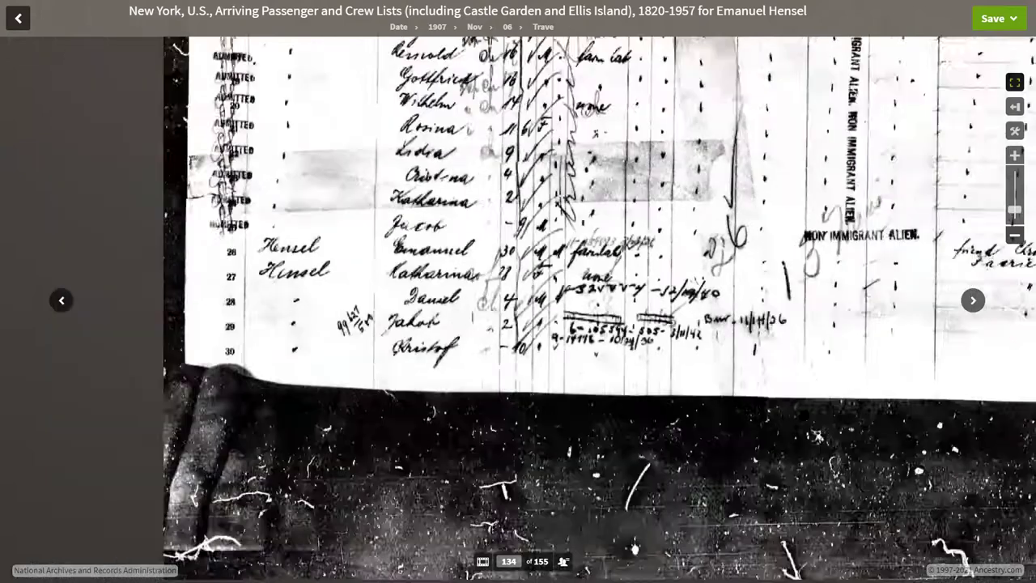
{"action": "left_click", "coordinate": [1014, 234]}
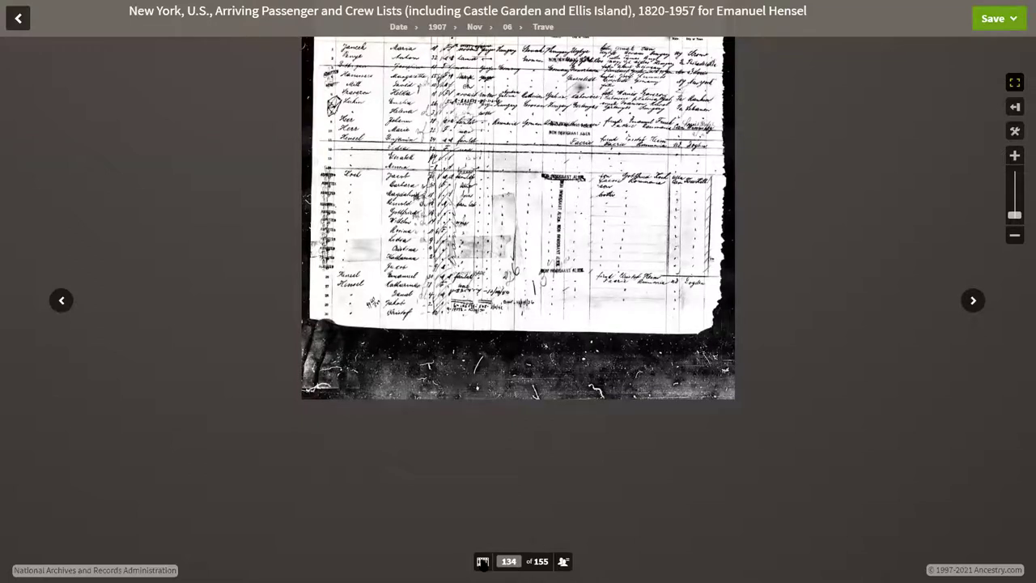
- Show the filmstrip, advance to manifest image 135 of 155 and browse neighbouring thumbnails
{"action": "left_click", "coordinate": [482, 560]}
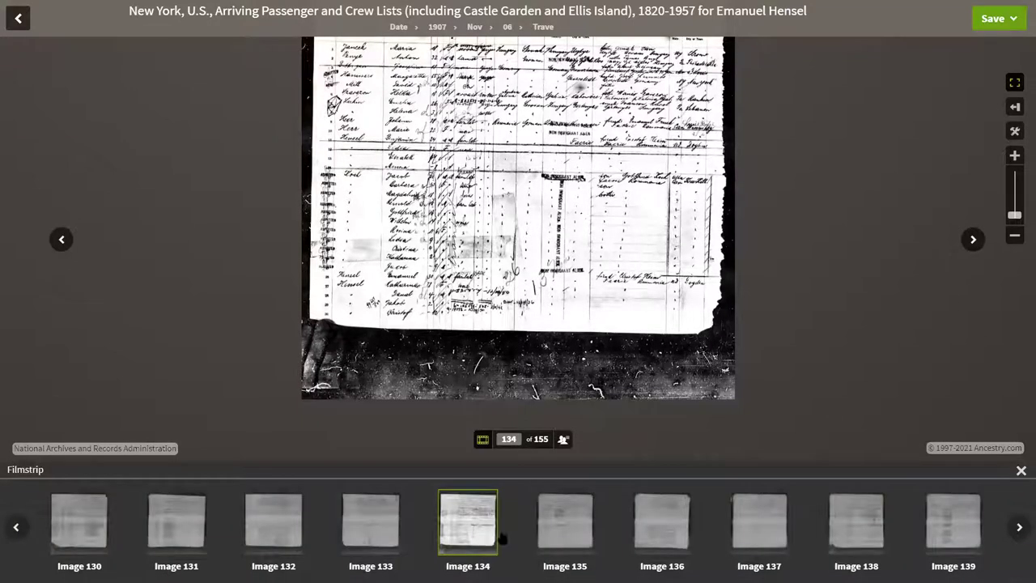
{"action": "left_click", "coordinate": [973, 240]}
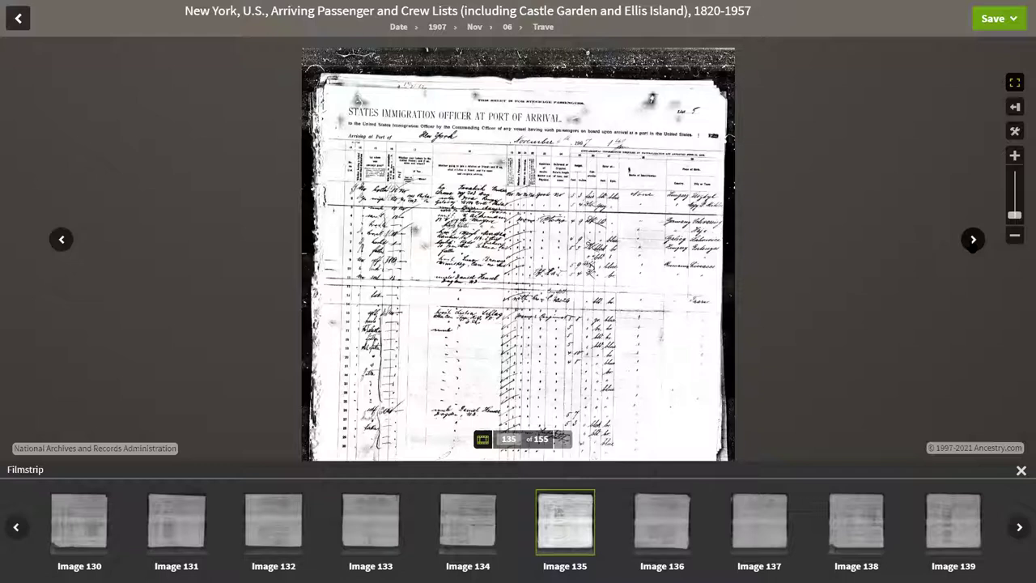
{"action": "mouse_move", "coordinate": [353, 539]}
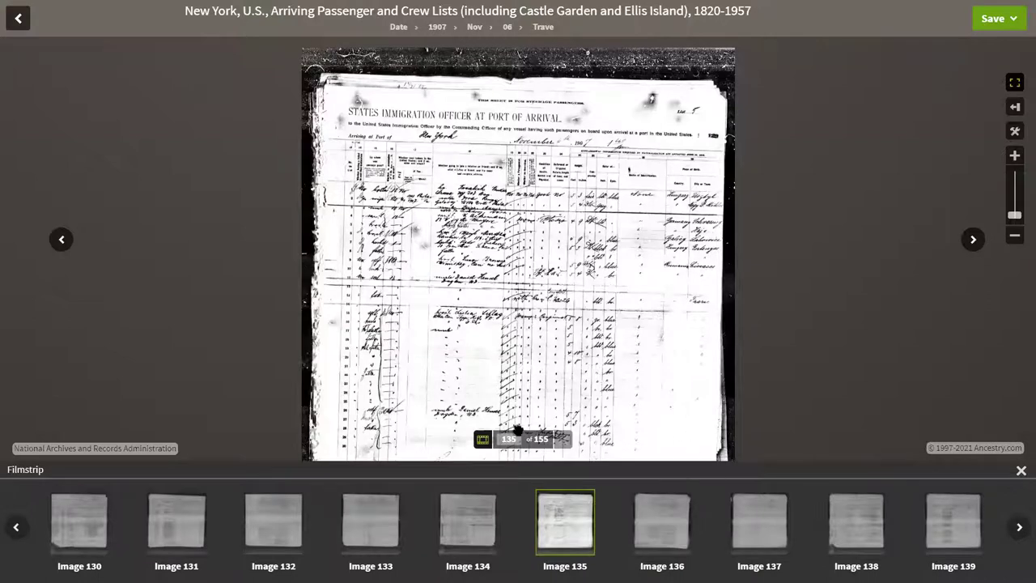
{"action": "mouse_move", "coordinate": [646, 527]}
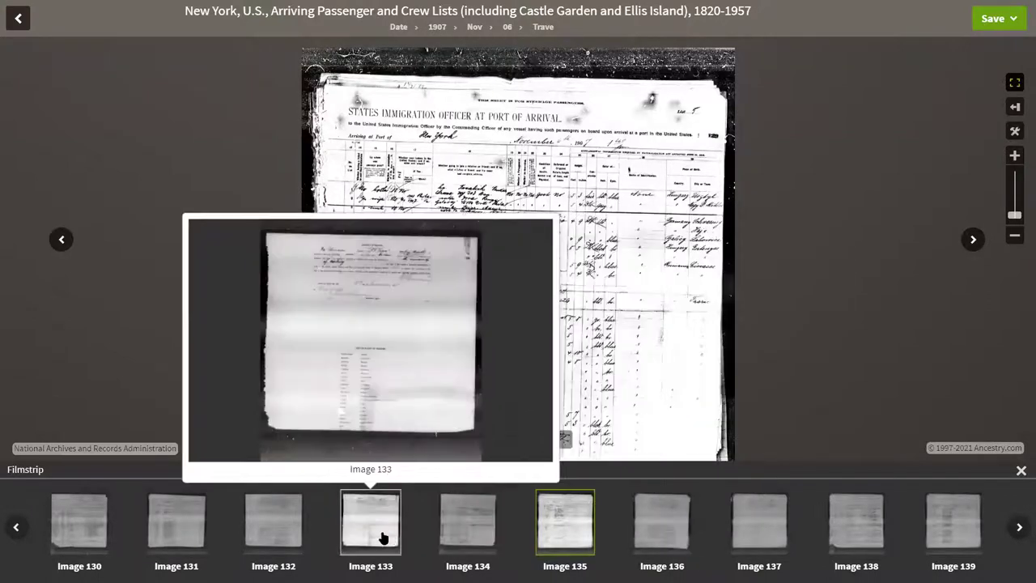
{"action": "mouse_move", "coordinate": [287, 540]}
{"action": "mouse_move", "coordinate": [187, 531]}
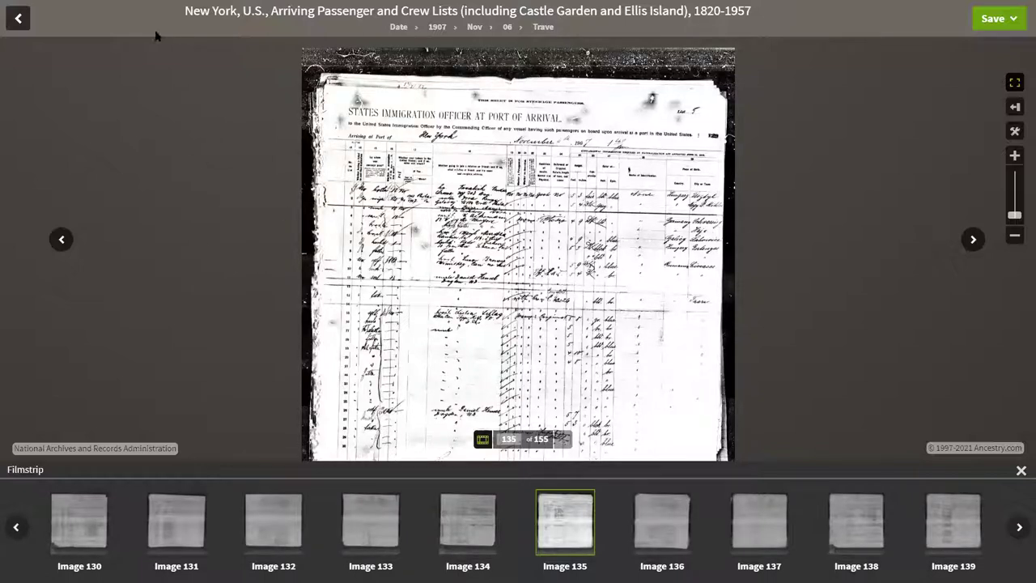
- Return to the search form and search Emanuel Hensel with birth year exactly 1882
{"action": "left_click", "coordinate": [18, 18]}
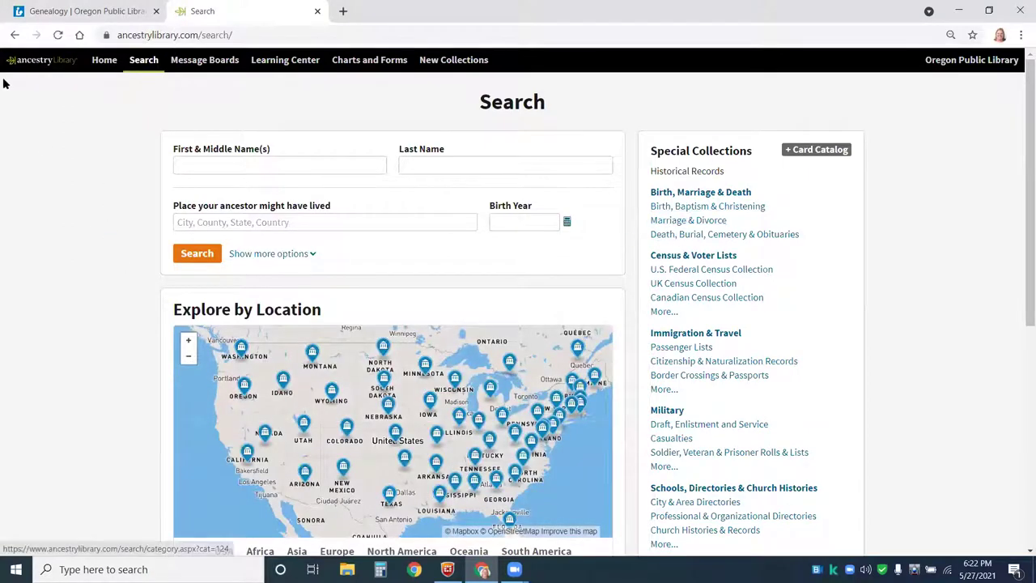
{"action": "left_click", "coordinate": [235, 166]}
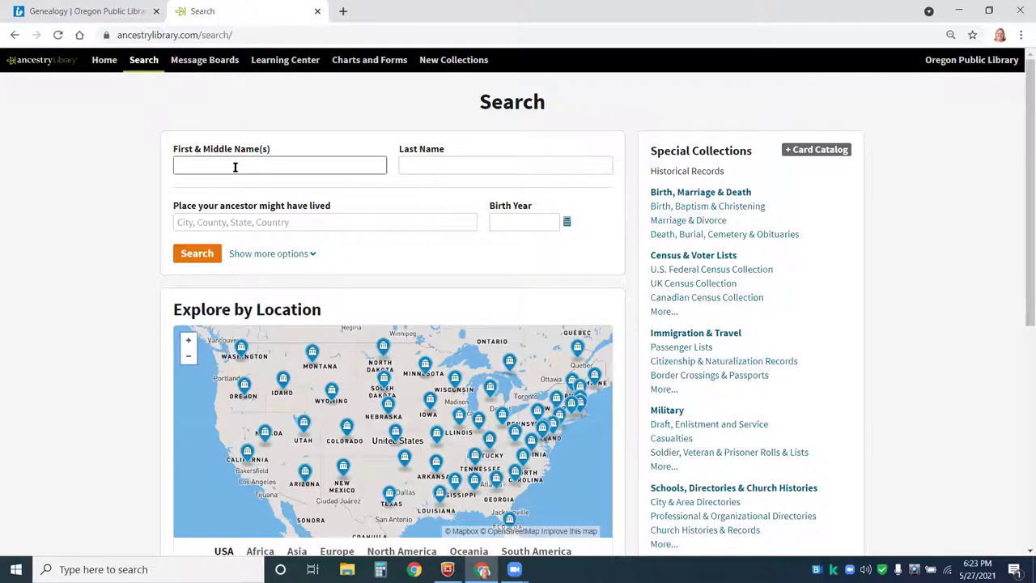
{"action": "type", "text": "emm"}
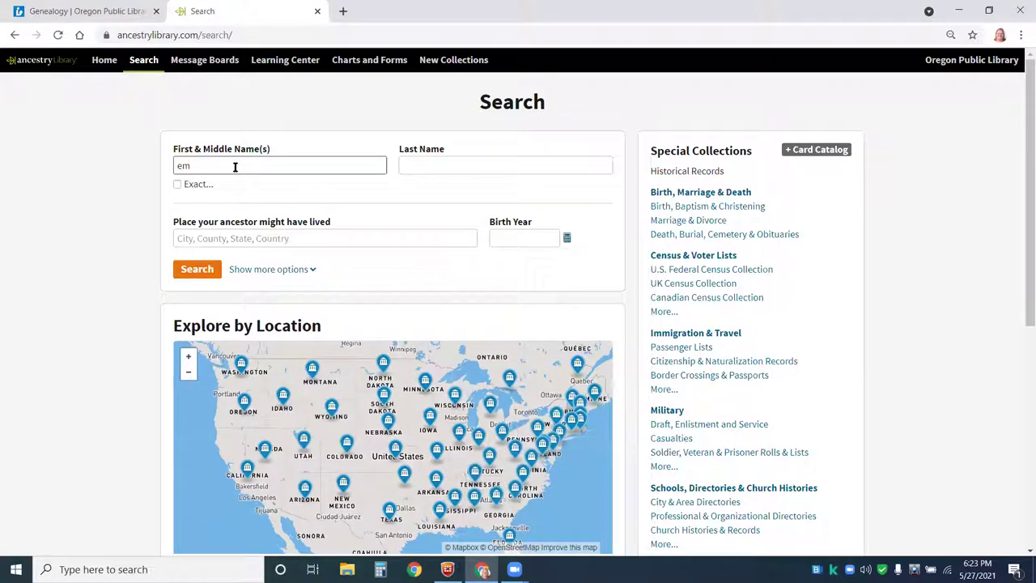
{"action": "key", "text": "Tab"}
{"action": "type", "text": "hensel"}
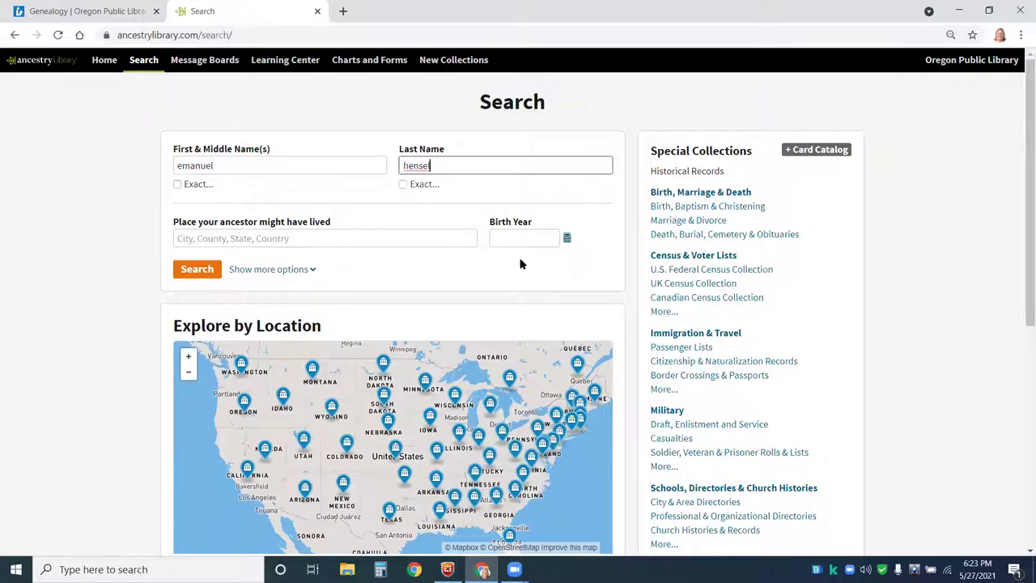
{"action": "left_click", "coordinate": [518, 237]}
{"action": "type", "text": "1882"}
{"action": "left_click", "coordinate": [494, 256]}
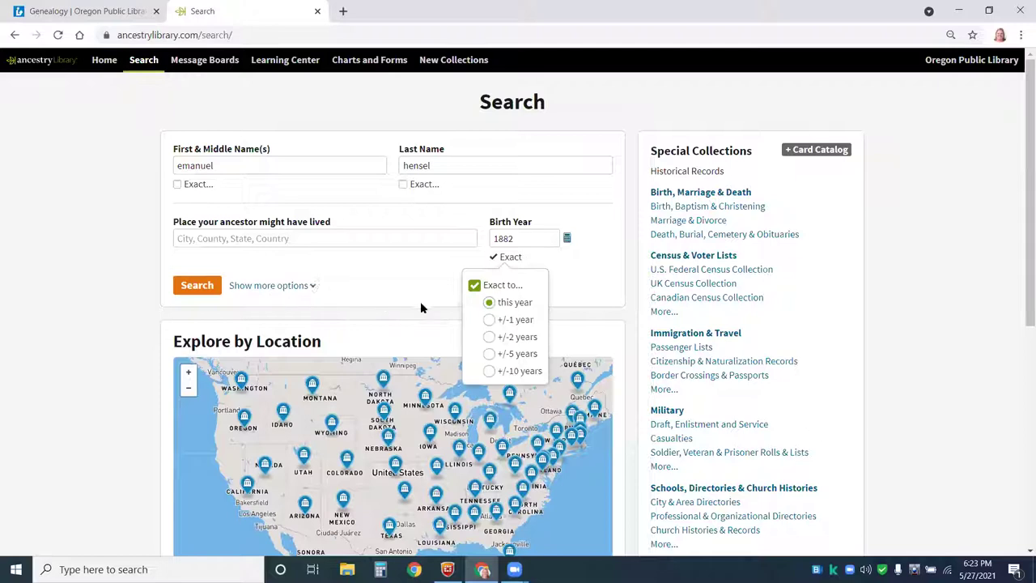
{"action": "left_click", "coordinate": [196, 285]}
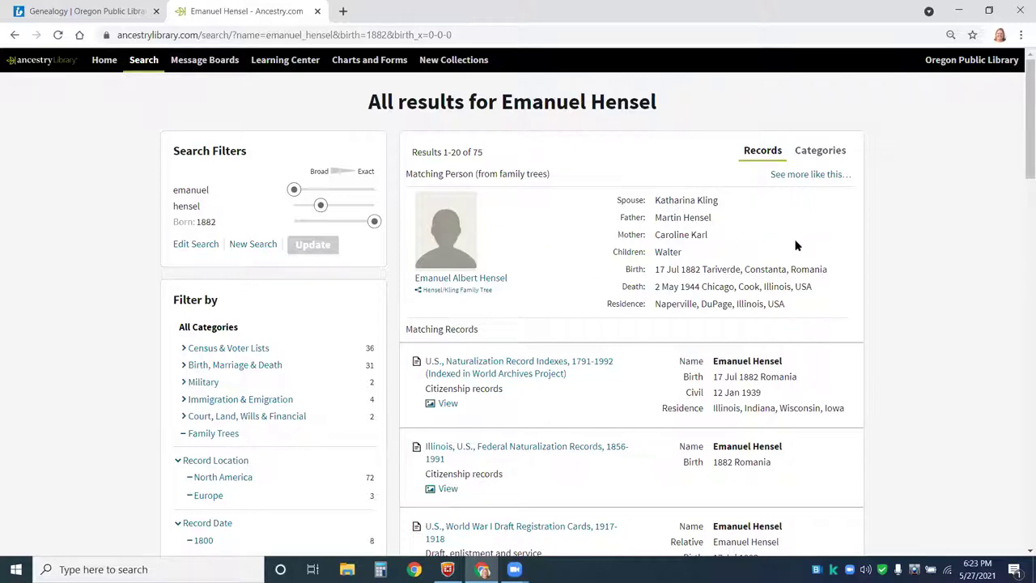
- Open the U.S., Naturalization Record Indexes, 1791-1992 result to view Emanuel Hensel's index card
{"action": "scroll", "coordinate": [795, 245], "scroll_direction": "down", "scroll_amount": 1}
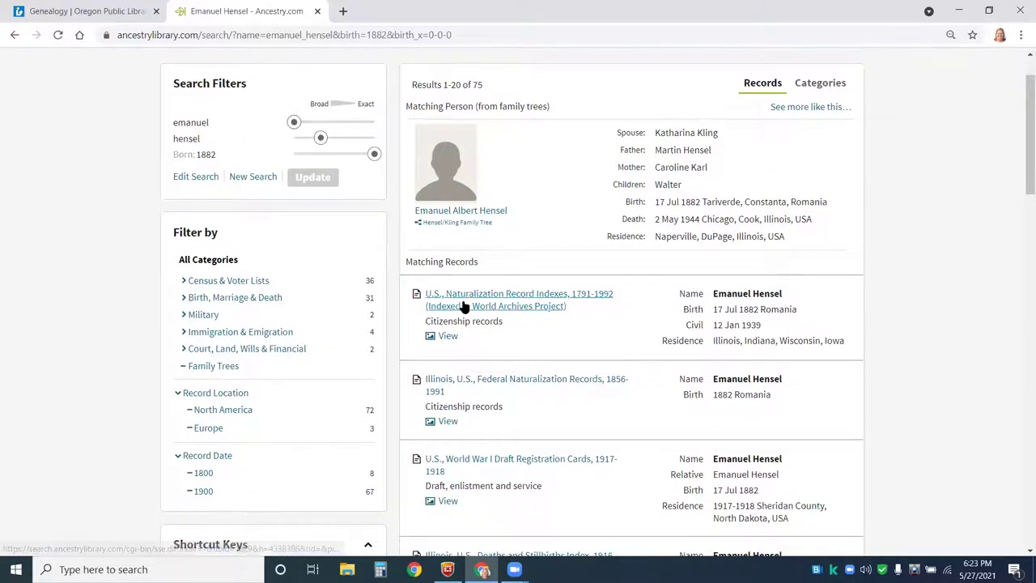
{"action": "mouse_move", "coordinate": [492, 300]}
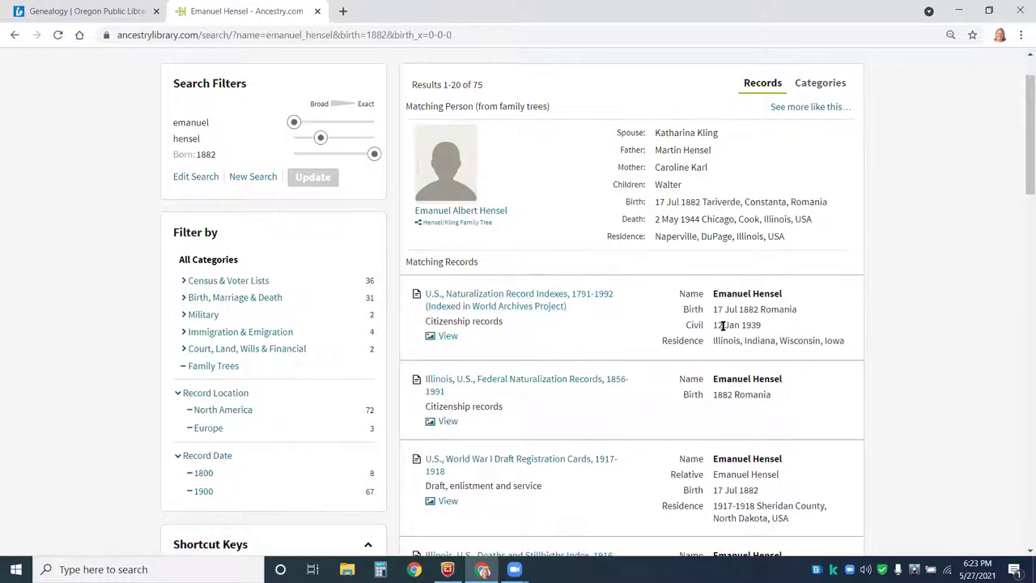
{"action": "left_click", "coordinate": [476, 301]}
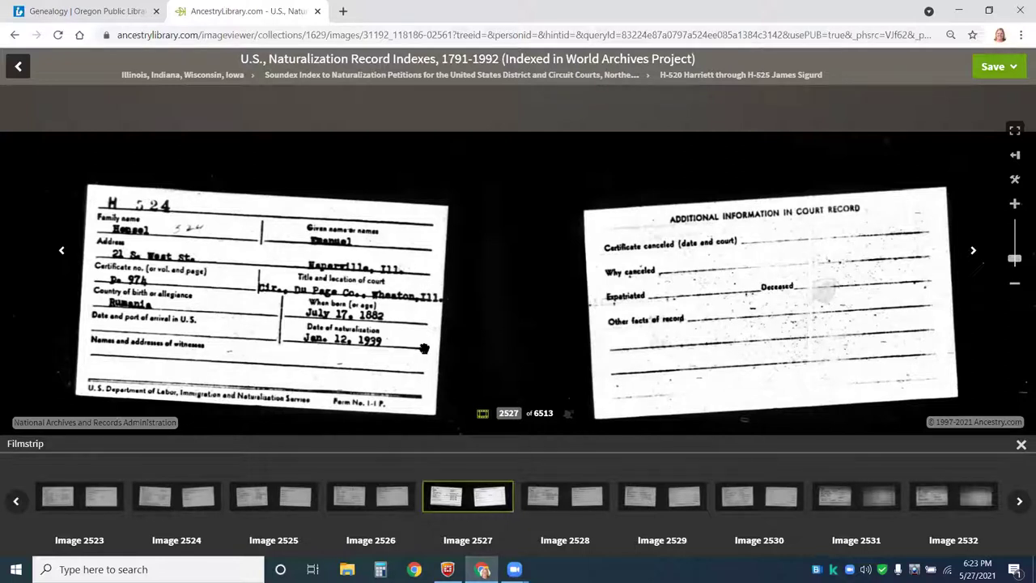
- Back in the results, open the U.S., World War I Draft Registration Cards, 1917-1918 record
{"action": "left_click", "coordinate": [17, 66]}
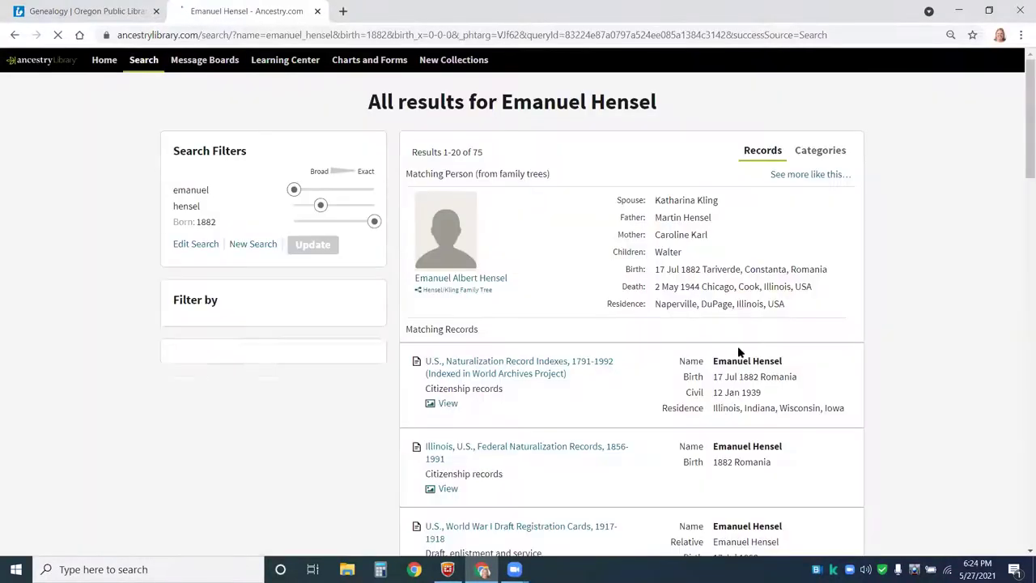
{"action": "scroll", "coordinate": [912, 342], "scroll_direction": "down", "scroll_amount": 2}
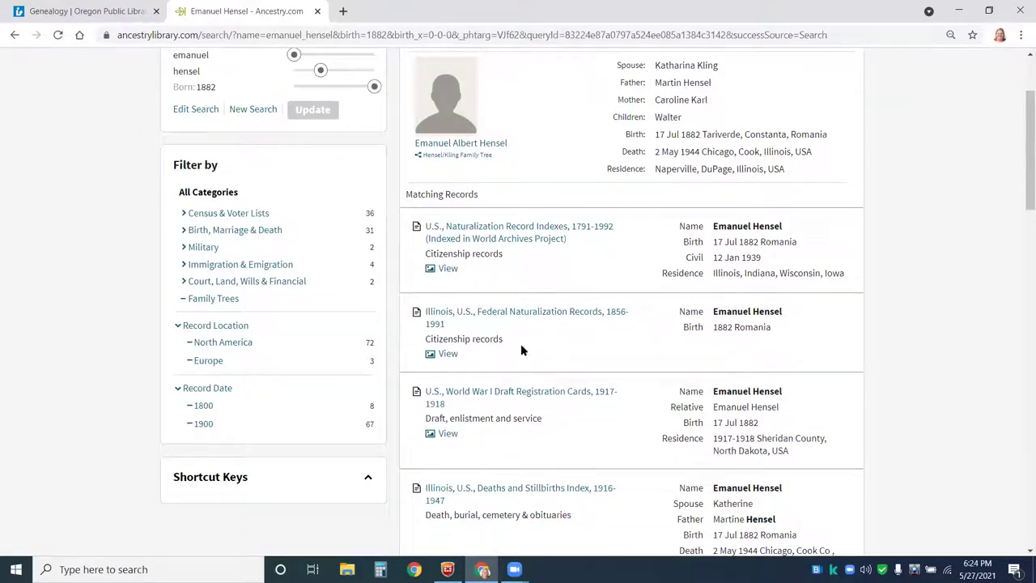
{"action": "scroll", "coordinate": [691, 325], "scroll_direction": "down", "scroll_amount": 1}
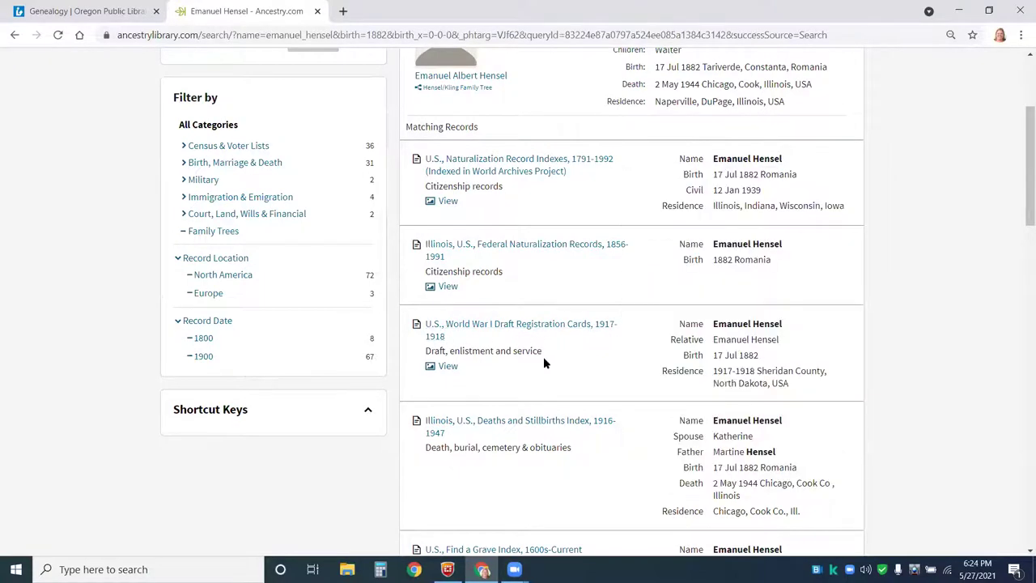
{"action": "mouse_move", "coordinate": [474, 328]}
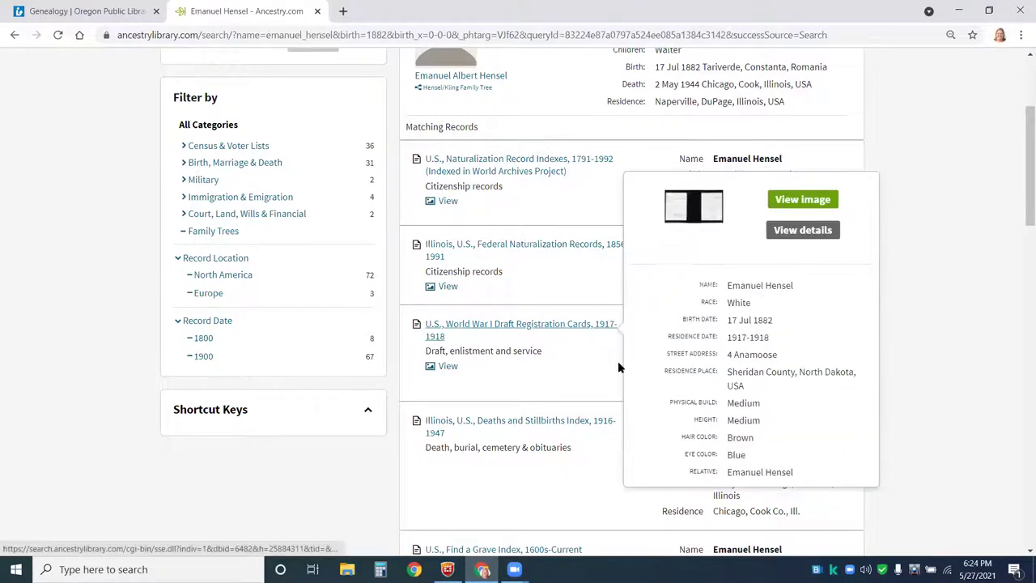
{"action": "left_click", "coordinate": [458, 326]}
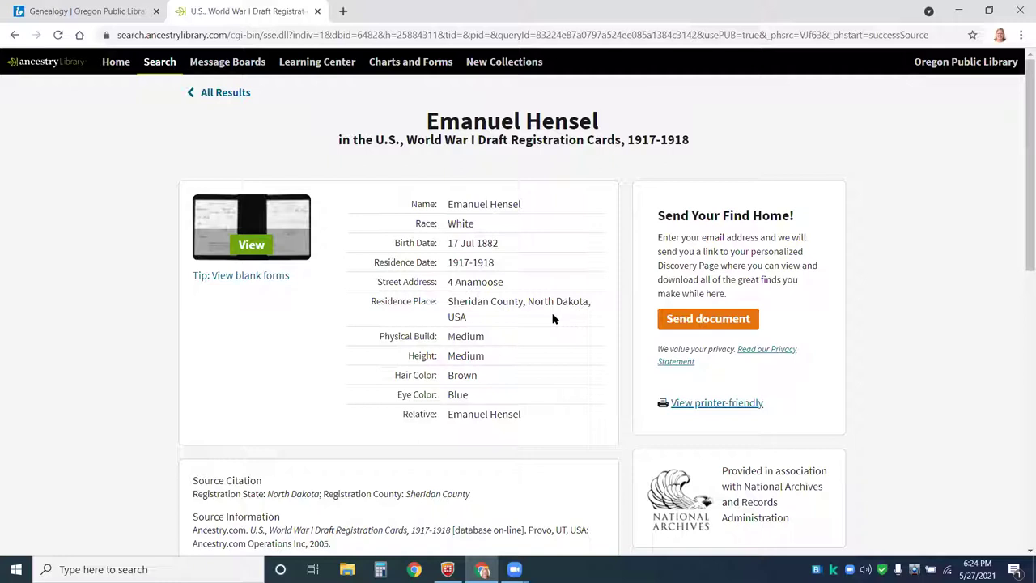
- View the draft card image 93 of 163 and shift it to show the birth date and address
{"action": "left_click", "coordinate": [251, 244]}
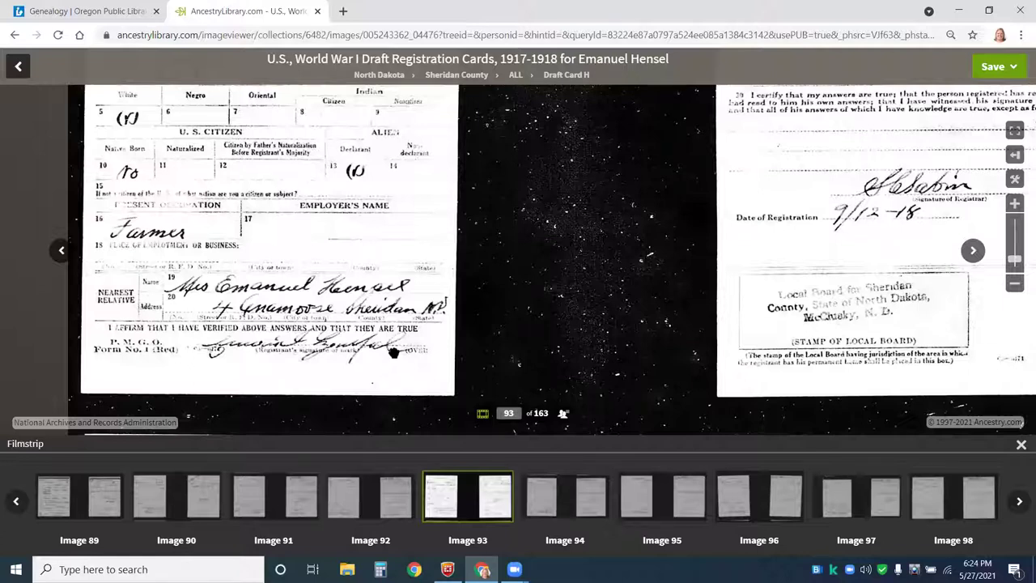
{"action": "left_click_drag", "start_coordinate": [142, 242], "coordinate": [310, 322]}
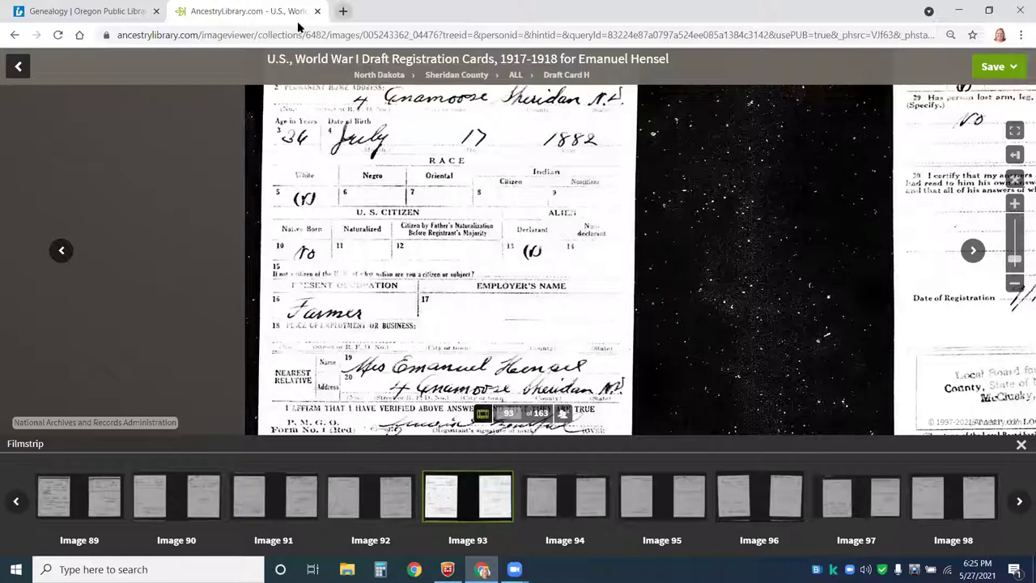
- Open a new tab and, from the library's Genealogy page, launch Ellis Island Online's passenger search
{"action": "key", "text": "ctrl+t"}
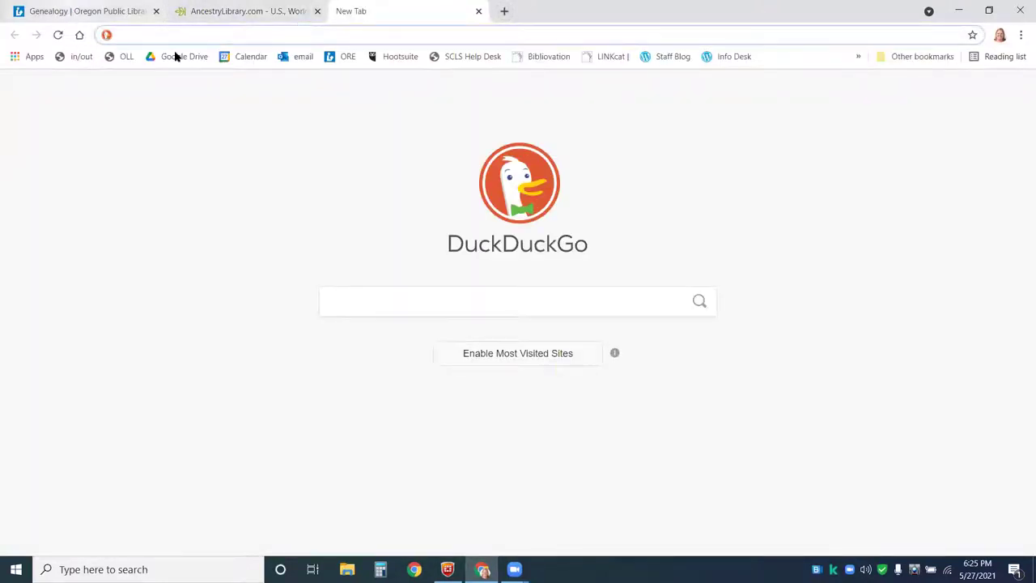
{"action": "left_click", "coordinate": [71, 10]}
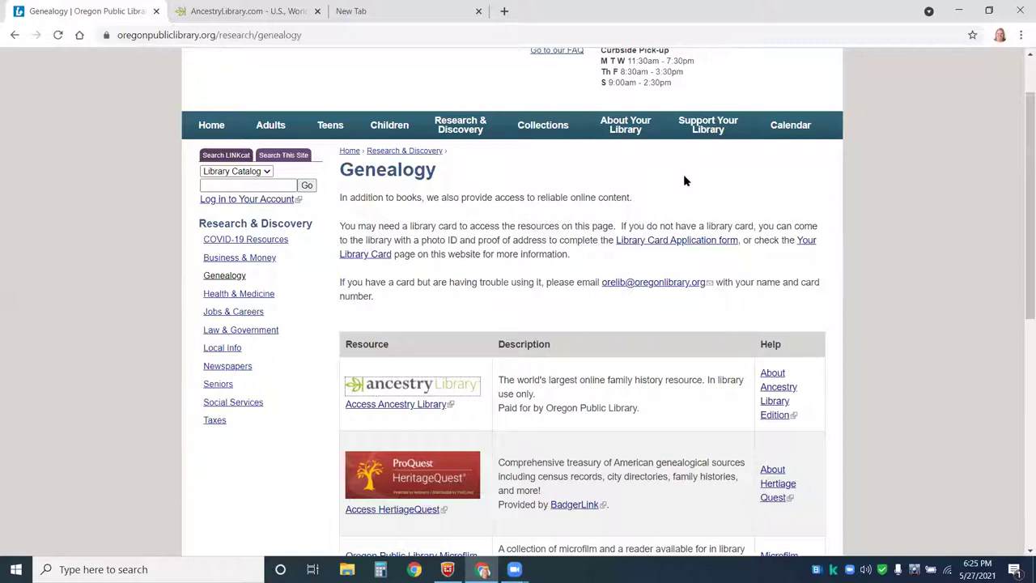
{"action": "scroll", "coordinate": [981, 367], "scroll_direction": "down", "scroll_amount": 1}
{"action": "scroll", "coordinate": [979, 364], "scroll_direction": "down", "scroll_amount": 3}
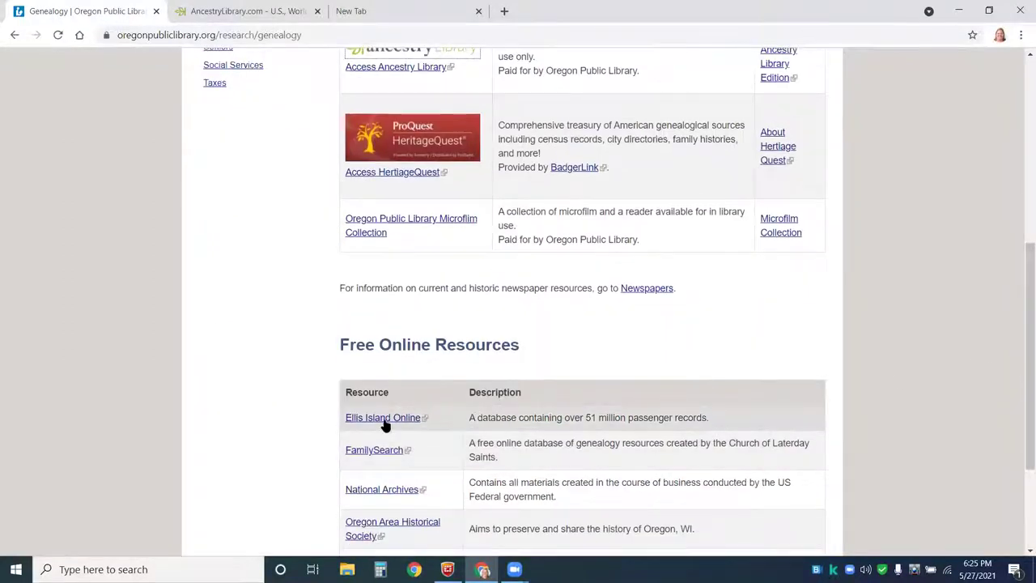
{"action": "left_click", "coordinate": [382, 420]}
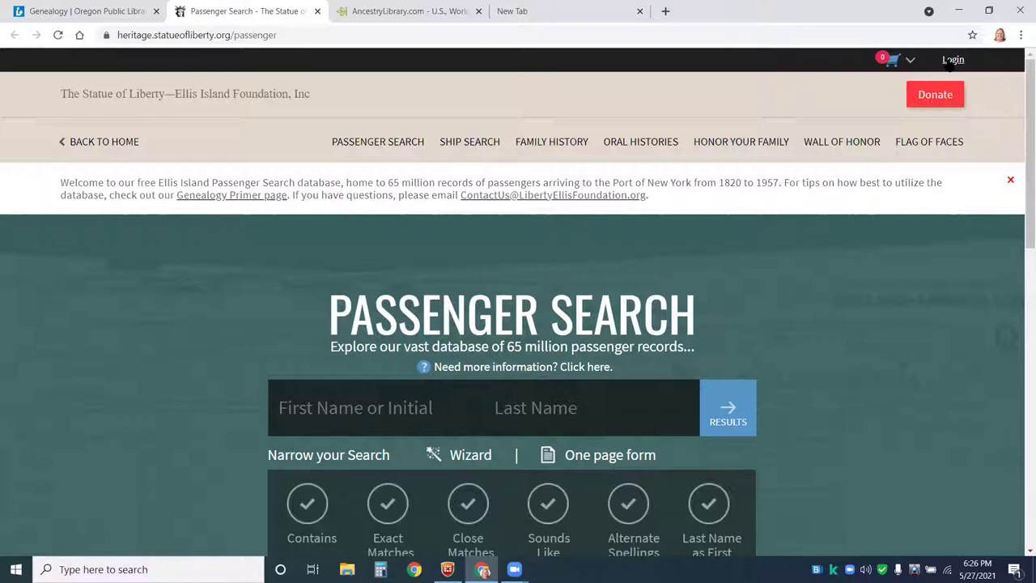
{"action": "left_click", "coordinate": [585, 366]}
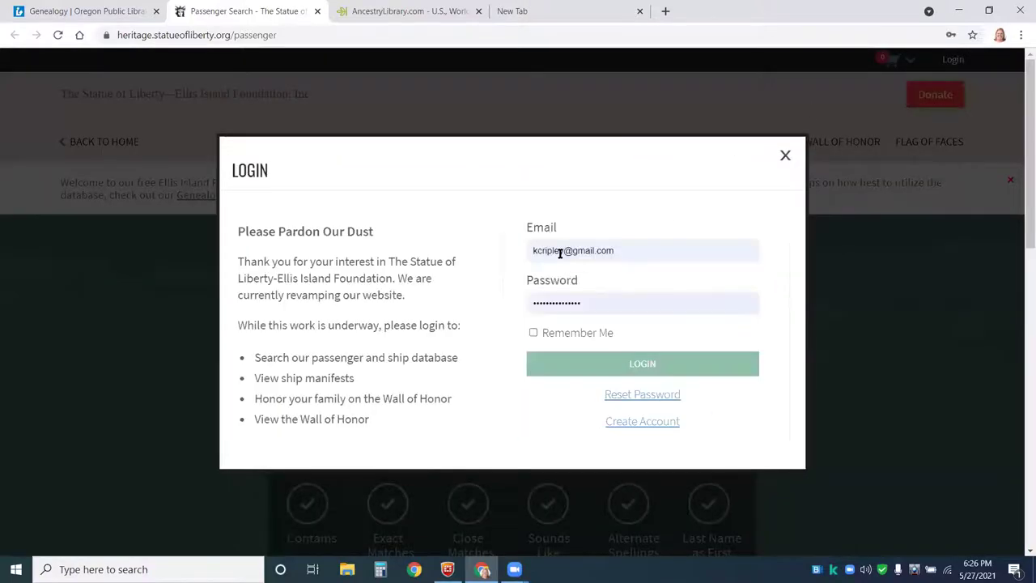
{"action": "left_click", "coordinate": [596, 365]}
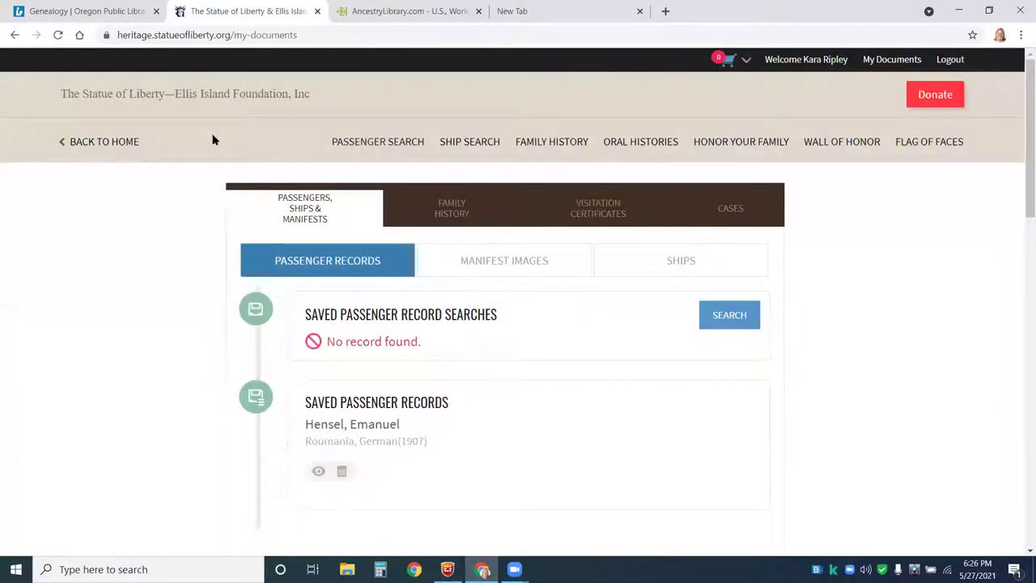
{"action": "left_click", "coordinate": [385, 146]}
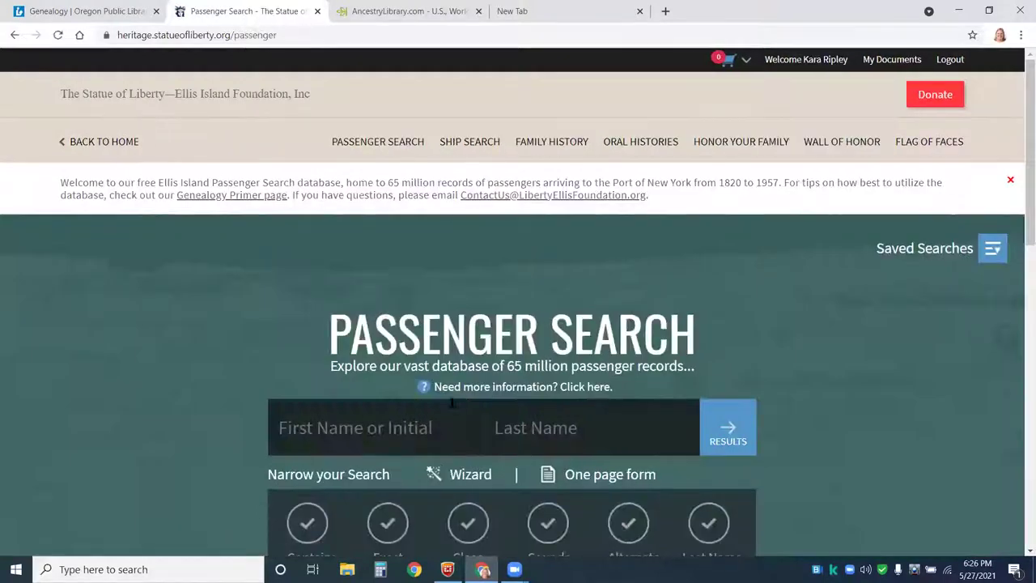
{"action": "left_click", "coordinate": [390, 424]}
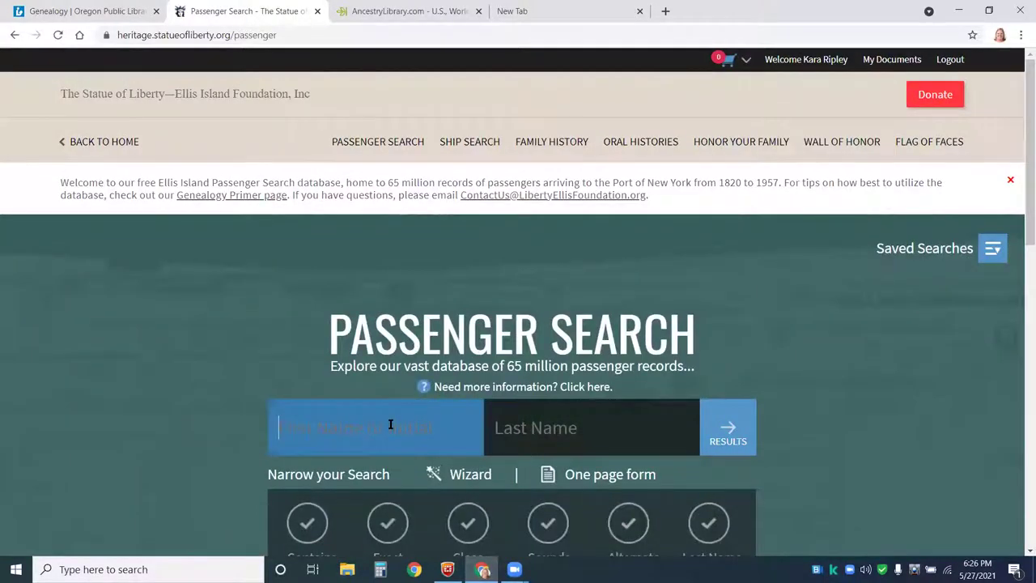
{"action": "type", "text": "emanual"}
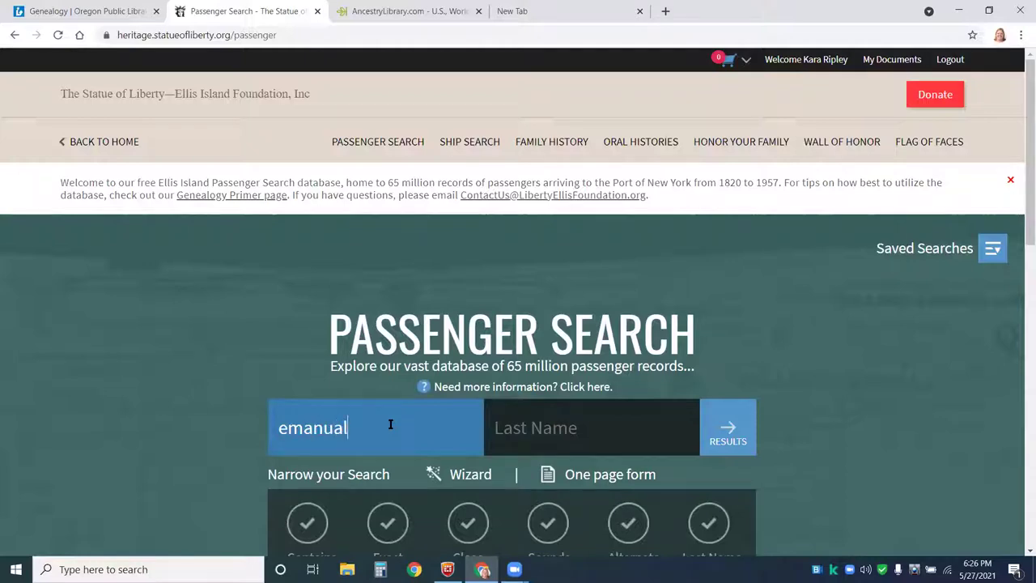
{"action": "key", "text": "Tab"}
{"action": "type", "text": "hensel"}
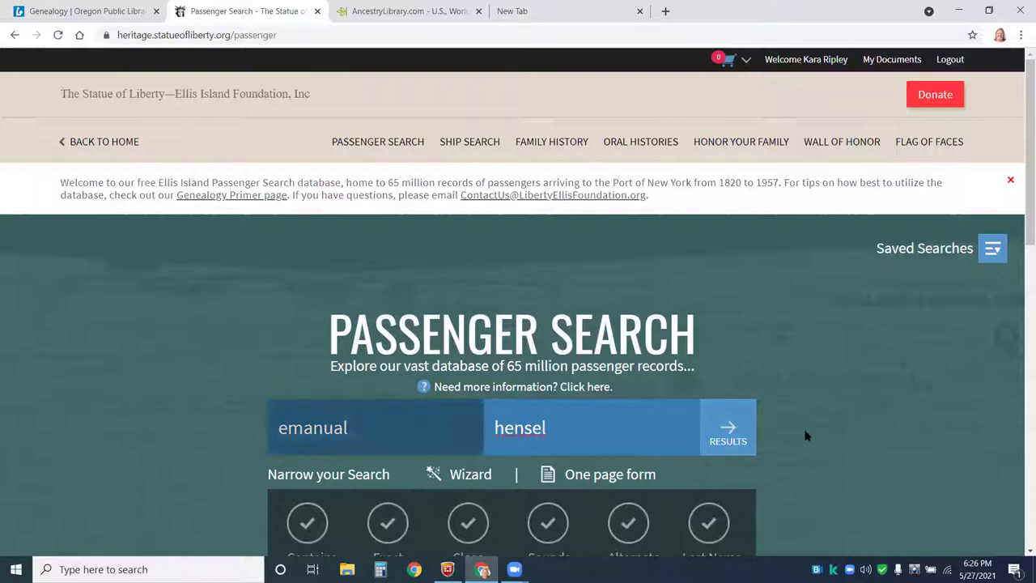
{"action": "left_click", "coordinate": [730, 430]}
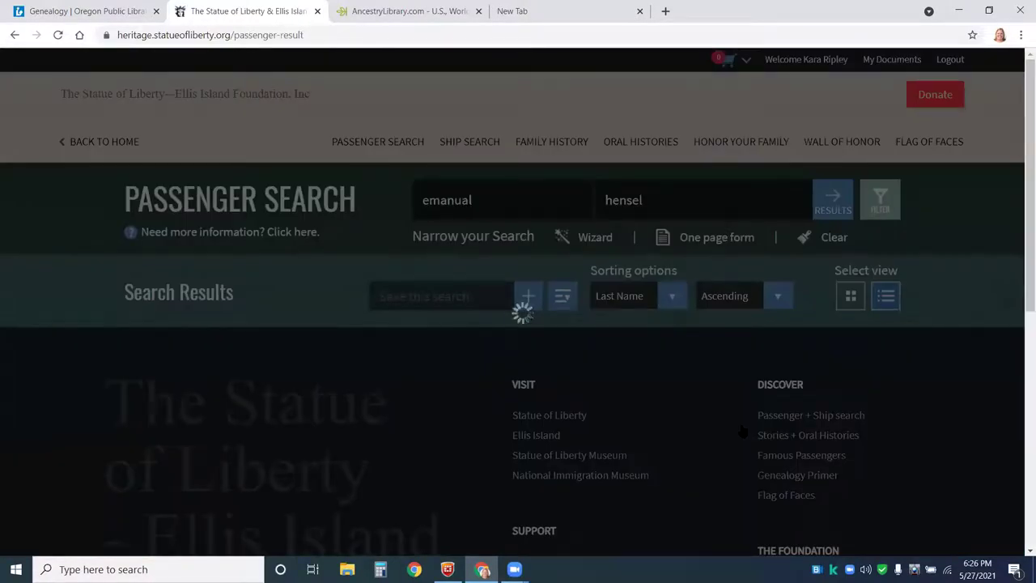
{"action": "scroll", "coordinate": [710, 360], "scroll_direction": "down", "scroll_amount": 3}
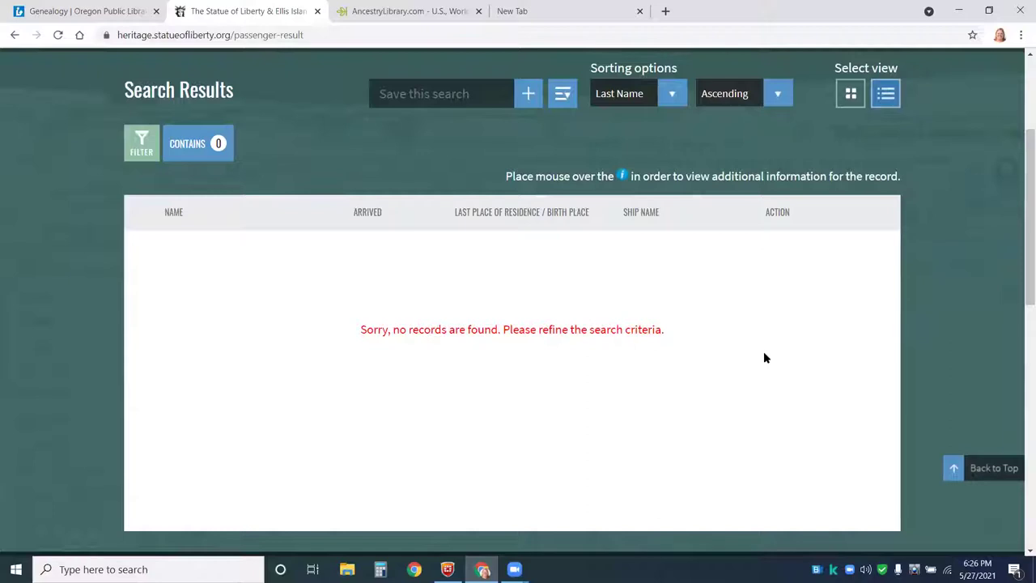
{"action": "scroll", "coordinate": [763, 351], "scroll_direction": "up", "scroll_amount": 3}
{"action": "left_click", "coordinate": [469, 201]}
{"action": "key", "text": "BackSpace"}
{"action": "key", "text": "BackSpace"}
{"action": "type", "text": "el"}
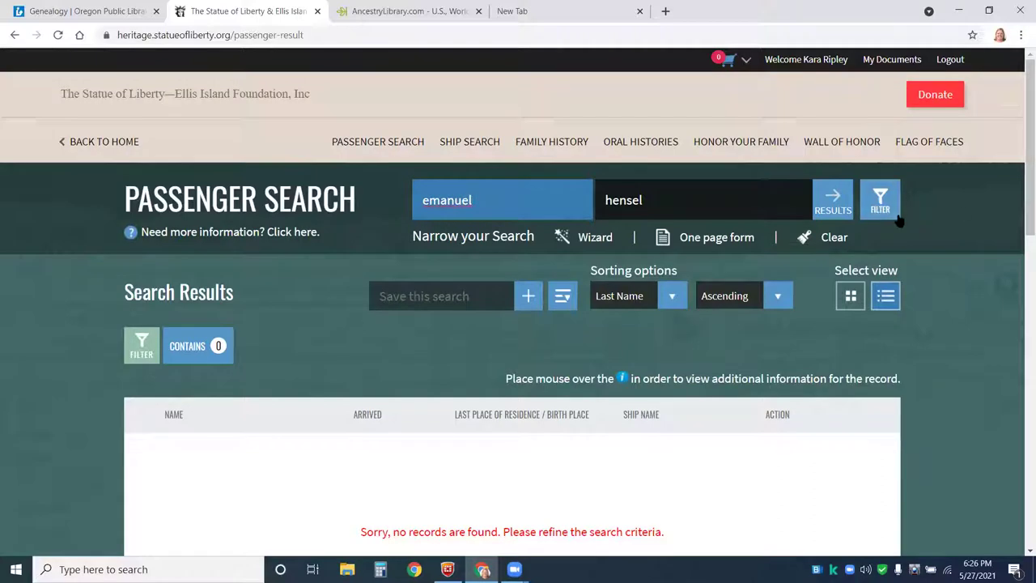
{"action": "left_click", "coordinate": [841, 208]}
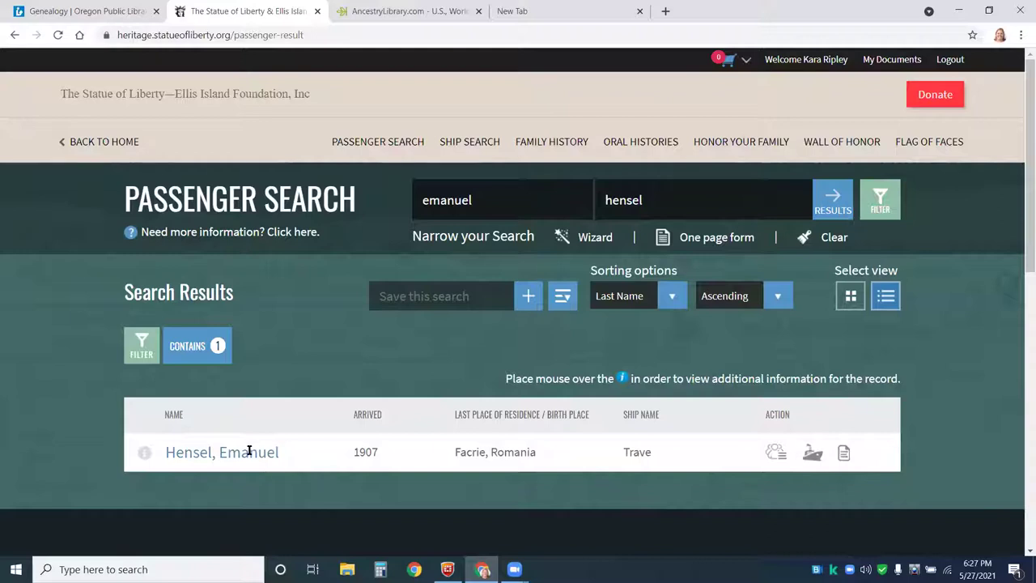
{"action": "left_click", "coordinate": [774, 456]}
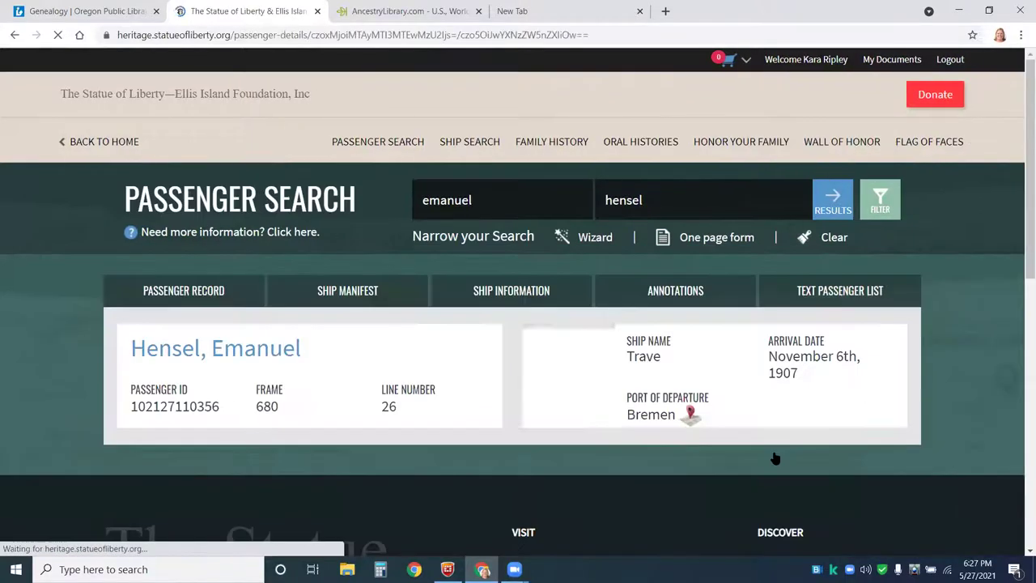
{"action": "scroll", "coordinate": [939, 376], "scroll_direction": "down", "scroll_amount": 2}
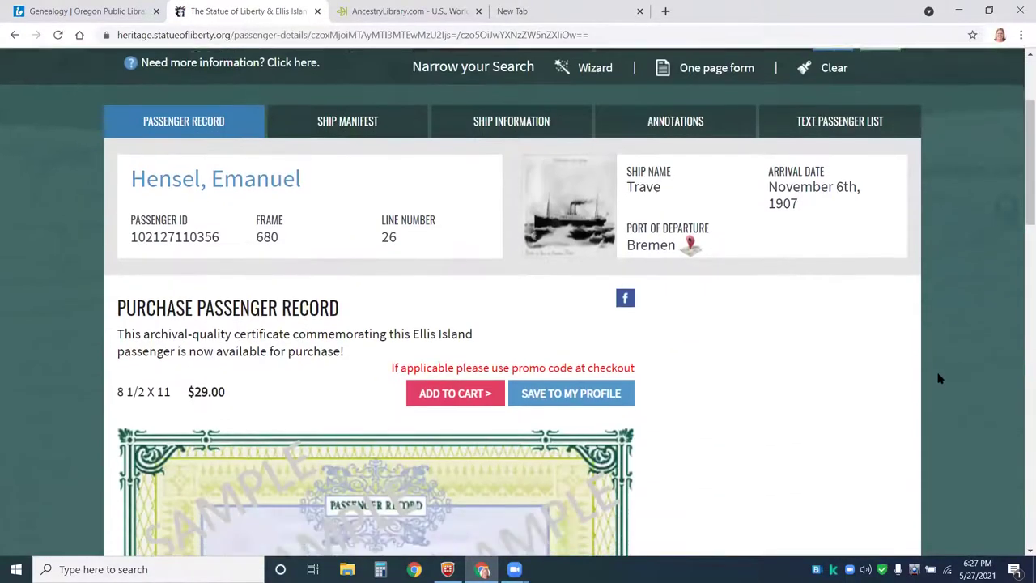
{"action": "scroll", "coordinate": [938, 378], "scroll_direction": "down", "scroll_amount": 3}
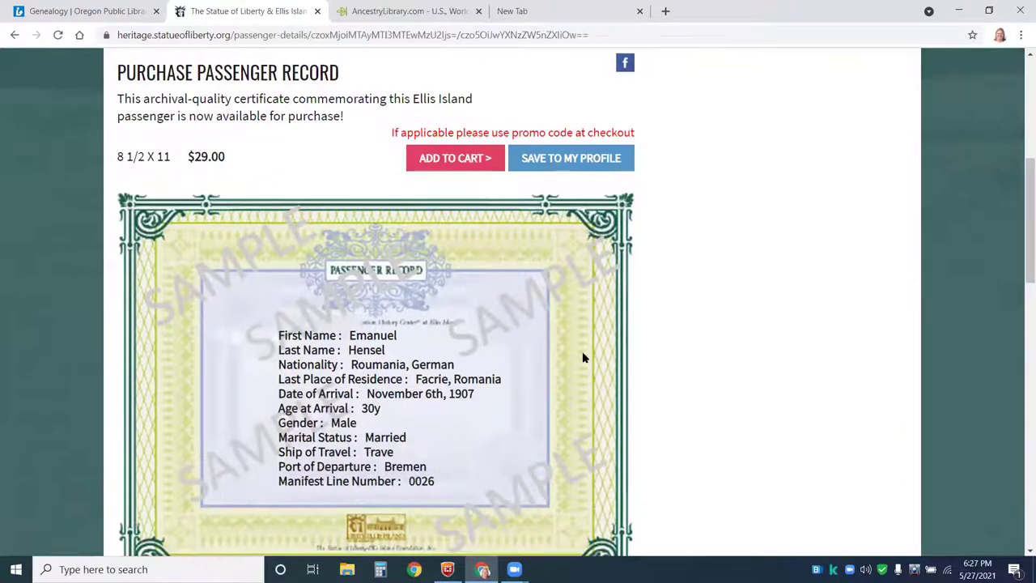
{"action": "scroll", "coordinate": [724, 336], "scroll_direction": "down", "scroll_amount": 1}
{"action": "scroll", "coordinate": [723, 289], "scroll_direction": "down", "scroll_amount": 1}
{"action": "scroll", "coordinate": [724, 291], "scroll_direction": "down", "scroll_amount": 1}
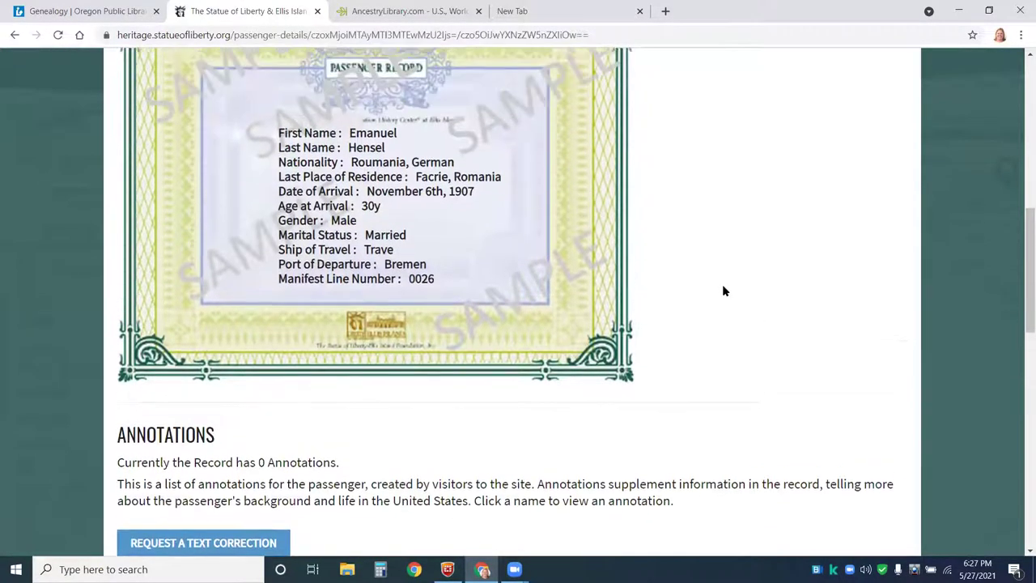
{"action": "scroll", "coordinate": [723, 290], "scroll_direction": "up", "scroll_amount": 2}
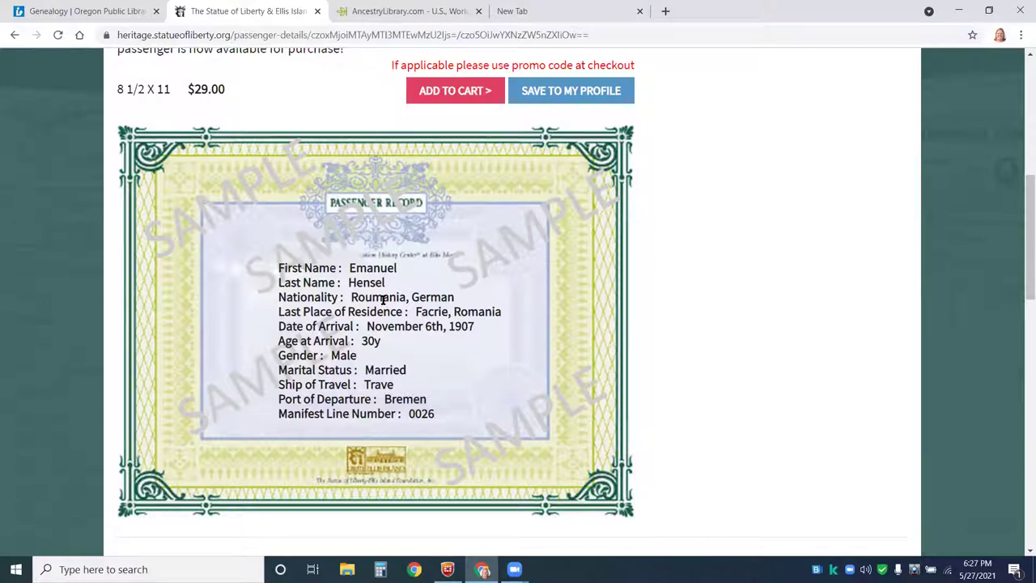
{"action": "scroll", "coordinate": [492, 225], "scroll_direction": "up", "scroll_amount": 3}
{"action": "scroll", "coordinate": [491, 225], "scroll_direction": "up", "scroll_amount": 2}
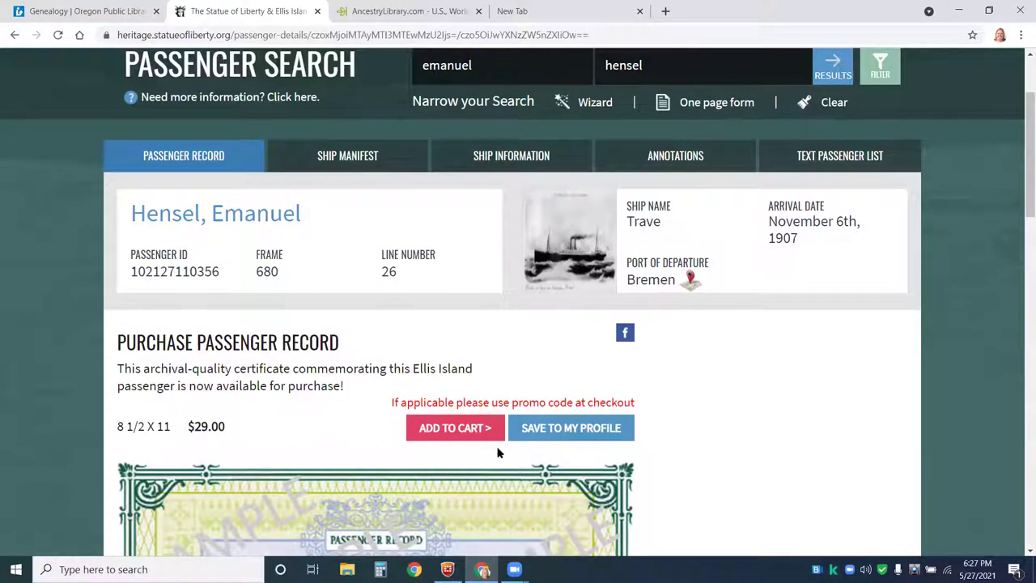
- View the Ship Manifest tab and look over manifest image 0680
{"action": "left_click", "coordinate": [346, 159]}
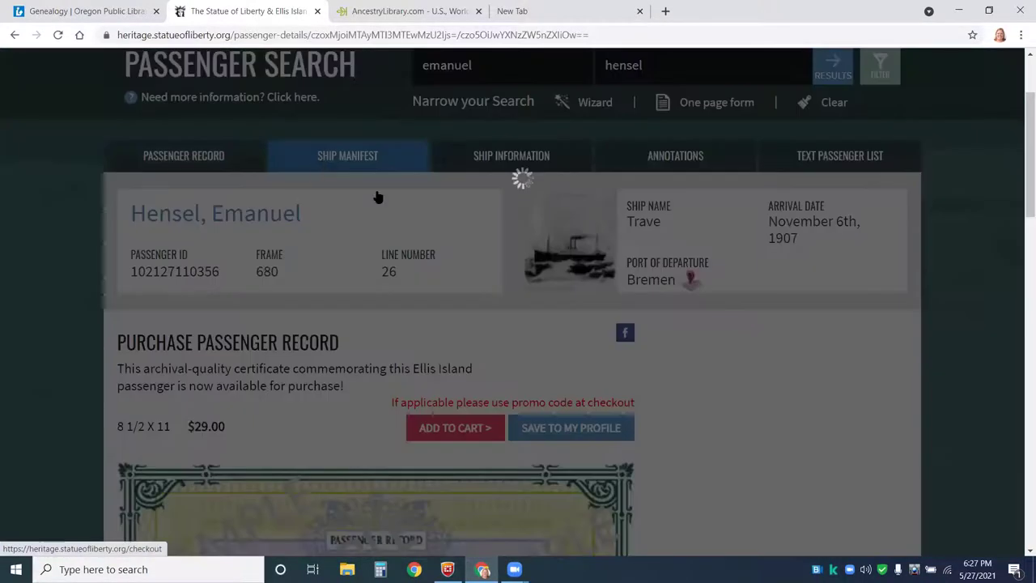
{"action": "scroll", "coordinate": [818, 344], "scroll_direction": "down", "scroll_amount": 1}
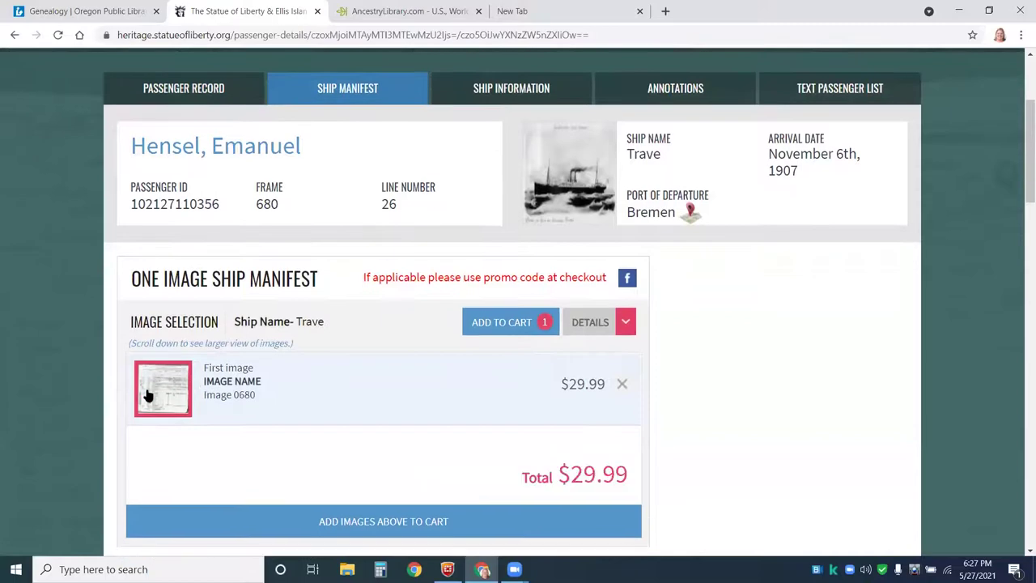
{"action": "scroll", "coordinate": [713, 325], "scroll_direction": "down", "scroll_amount": 8}
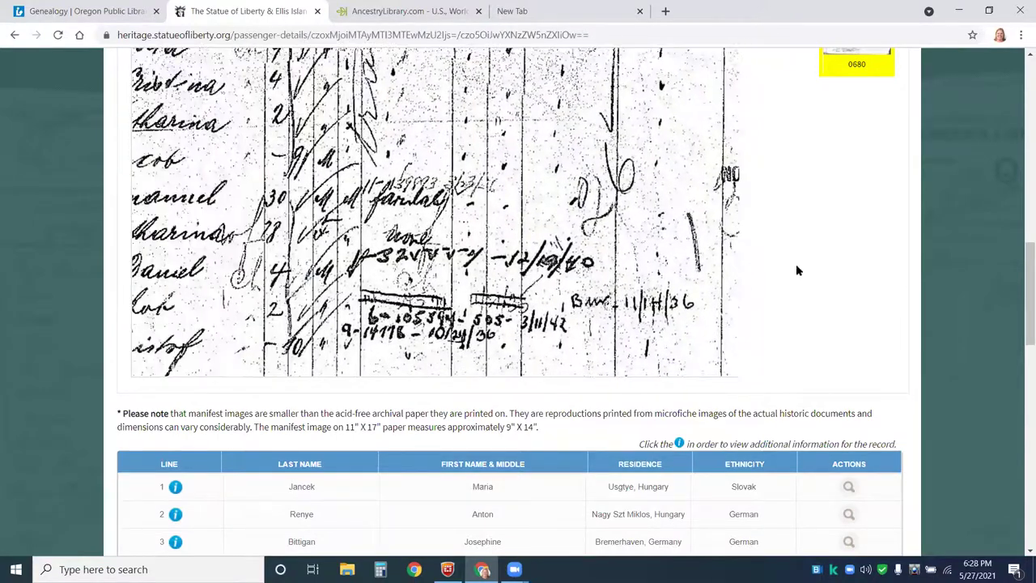
{"action": "scroll", "coordinate": [837, 264], "scroll_direction": "up", "scroll_amount": 5}
{"action": "scroll", "coordinate": [837, 264], "scroll_direction": "up", "scroll_amount": 8}
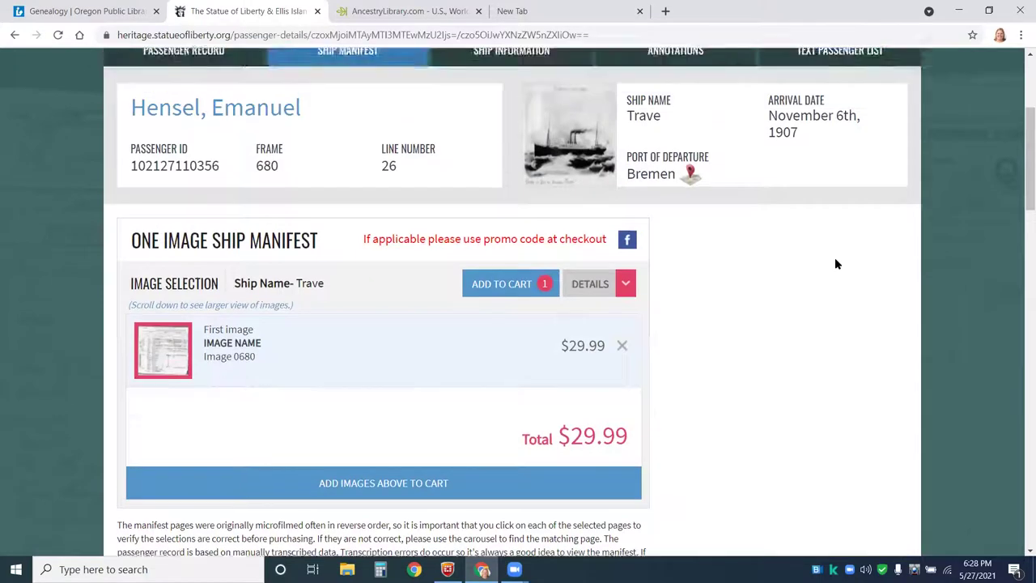
- Read the Trave's About the Ship and Ship History sections on the Ship Information tab
{"action": "left_click", "coordinate": [506, 120]}
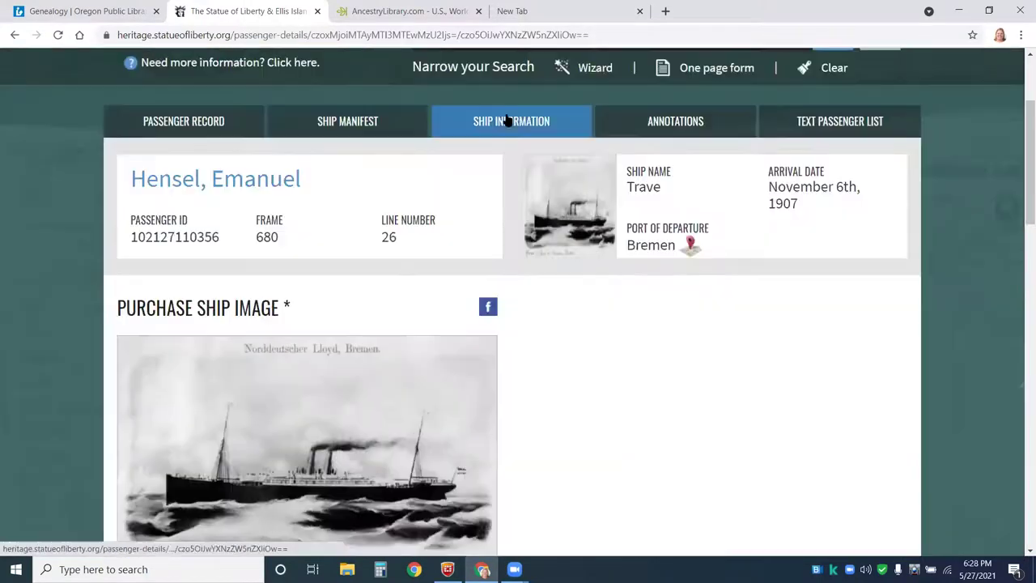
{"action": "scroll", "coordinate": [695, 311], "scroll_direction": "down", "scroll_amount": 3}
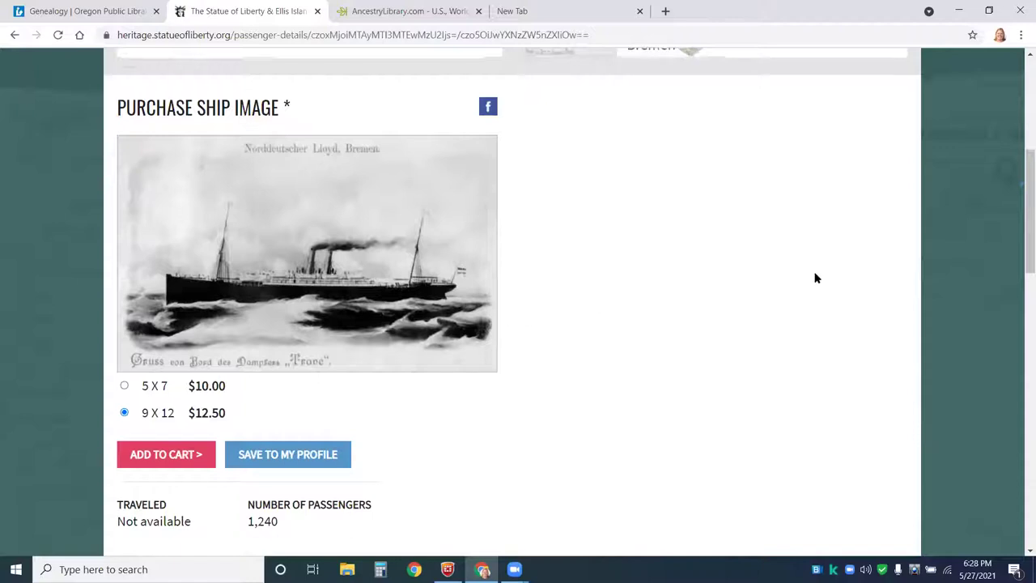
{"action": "scroll", "coordinate": [816, 277], "scroll_direction": "down", "scroll_amount": 3}
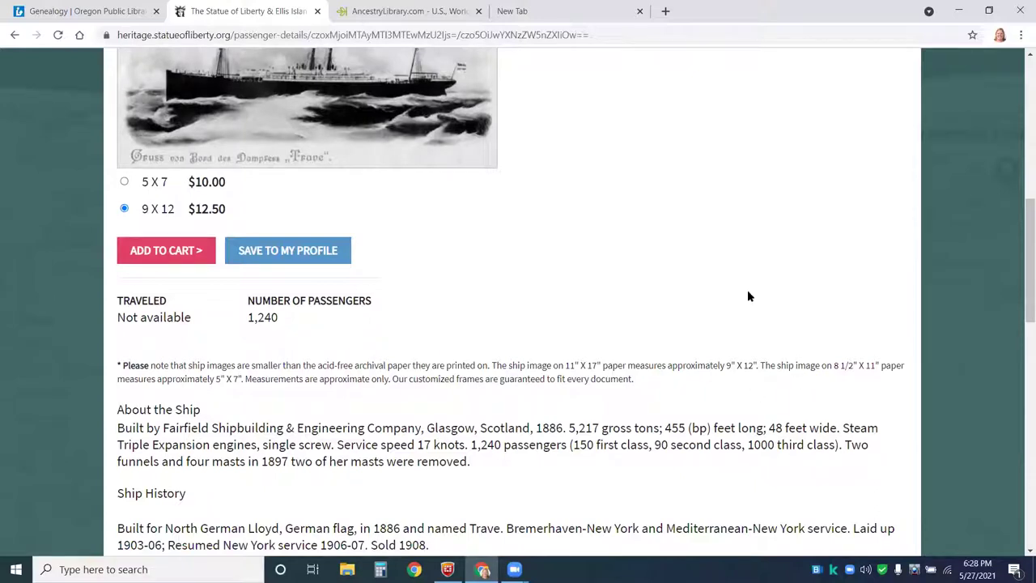
{"action": "scroll", "coordinate": [458, 343], "scroll_direction": "down", "scroll_amount": 3}
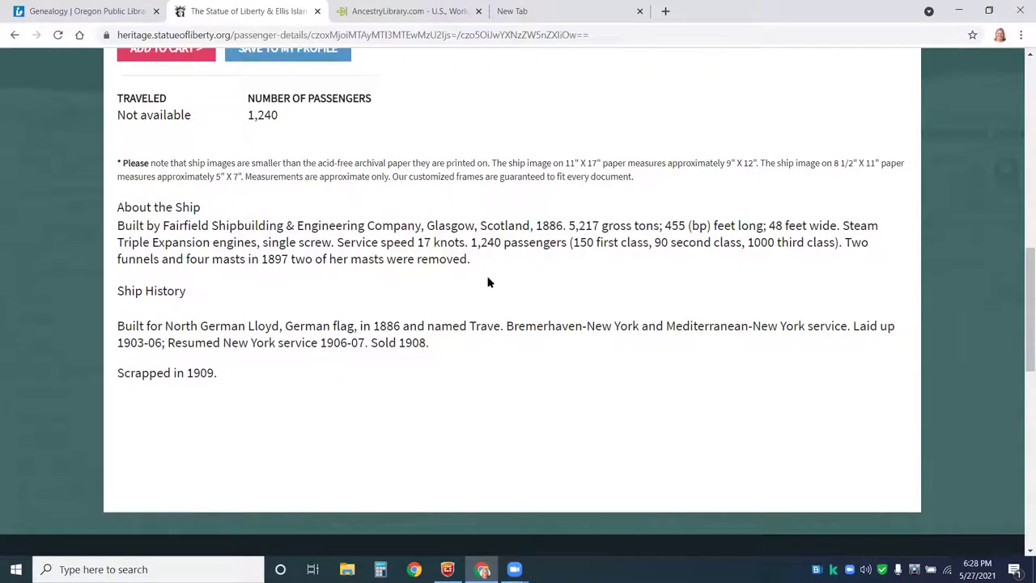
{"action": "scroll", "coordinate": [488, 282], "scroll_direction": "up", "scroll_amount": 5}
{"action": "scroll", "coordinate": [488, 283], "scroll_direction": "up", "scroll_amount": 1}
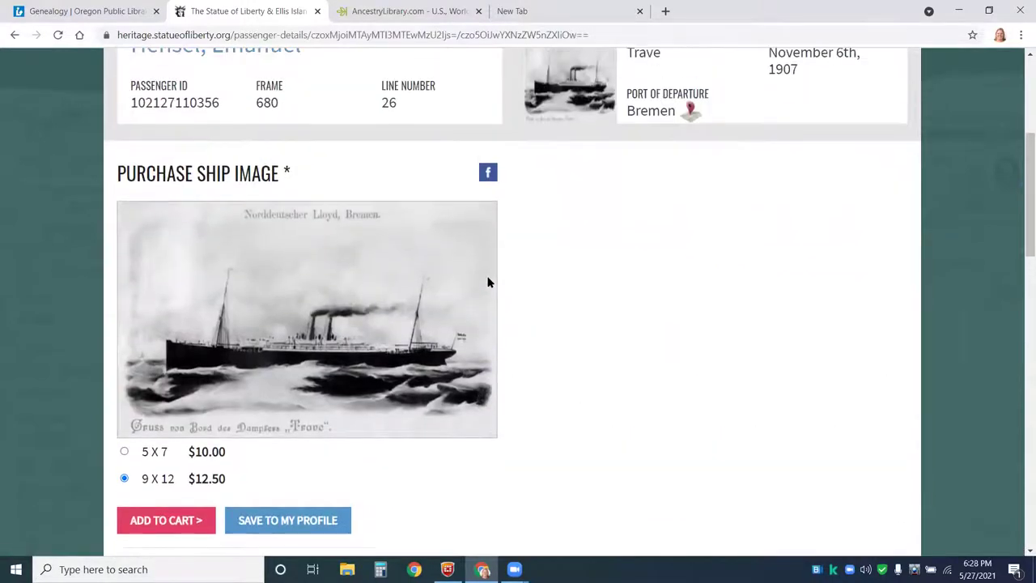
{"action": "scroll", "coordinate": [539, 298], "scroll_direction": "up", "scroll_amount": 1}
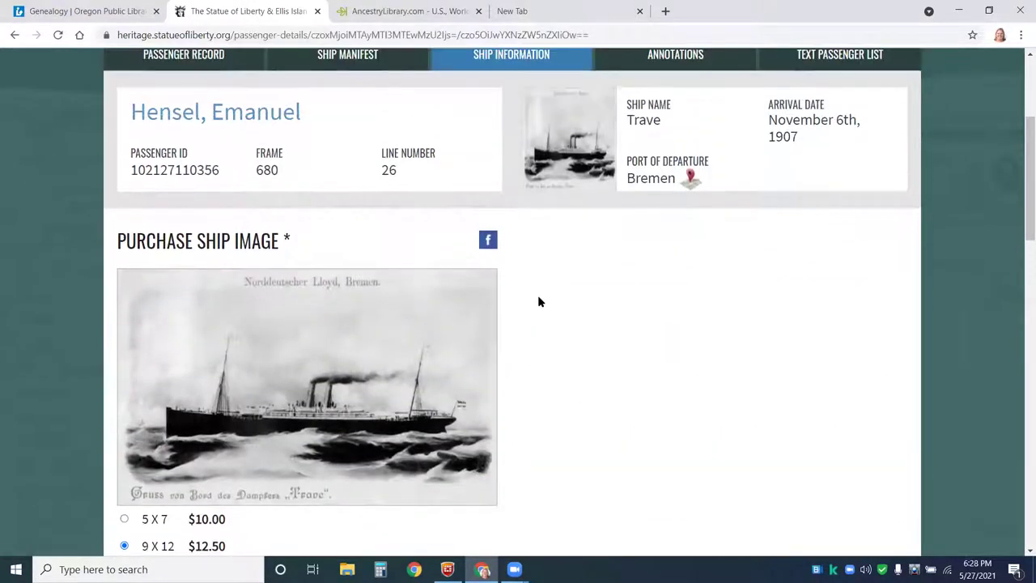
{"action": "scroll", "coordinate": [618, 364], "scroll_direction": "up", "scroll_amount": 2}
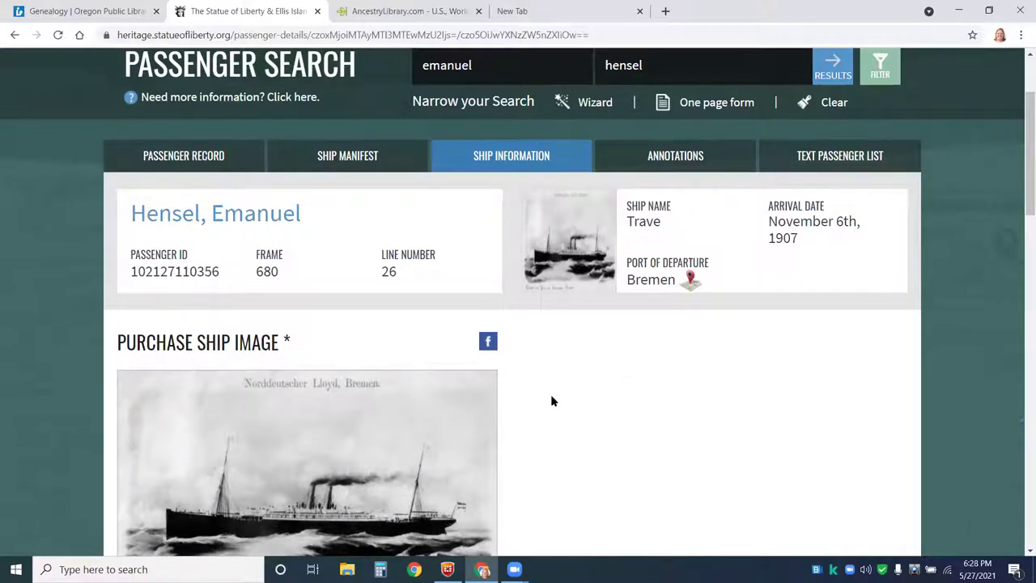
{"action": "scroll", "coordinate": [550, 397], "scroll_direction": "up", "scroll_amount": 1}
- Go back to the Ship Manifest and move the image to the Hensel family's rows
{"action": "left_click", "coordinate": [332, 231]}
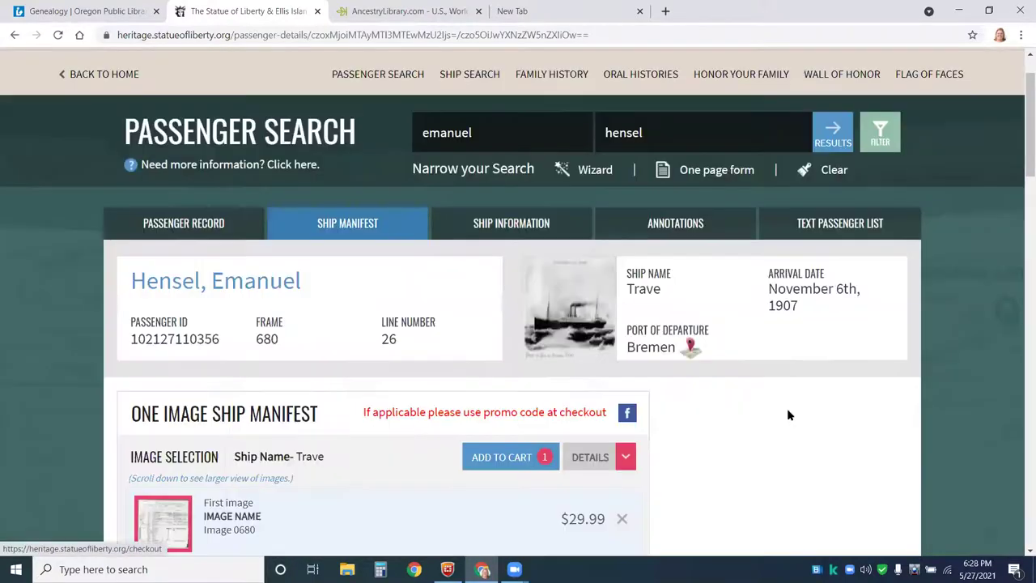
{"action": "scroll", "coordinate": [758, 421], "scroll_direction": "down", "scroll_amount": 5}
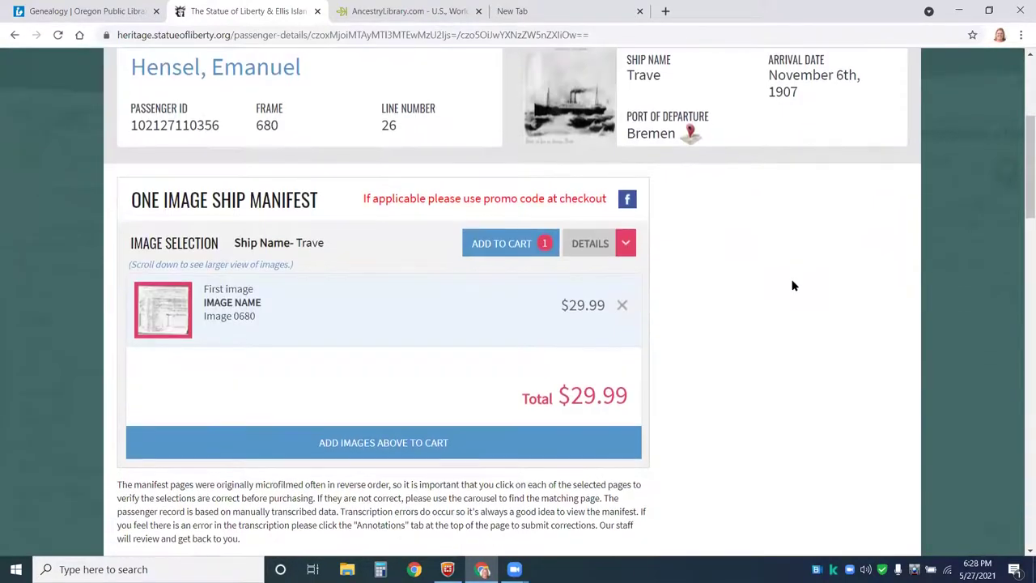
{"action": "scroll", "coordinate": [729, 248], "scroll_direction": "down", "scroll_amount": 5}
{"action": "scroll", "coordinate": [257, 277], "scroll_direction": "up", "scroll_amount": 4}
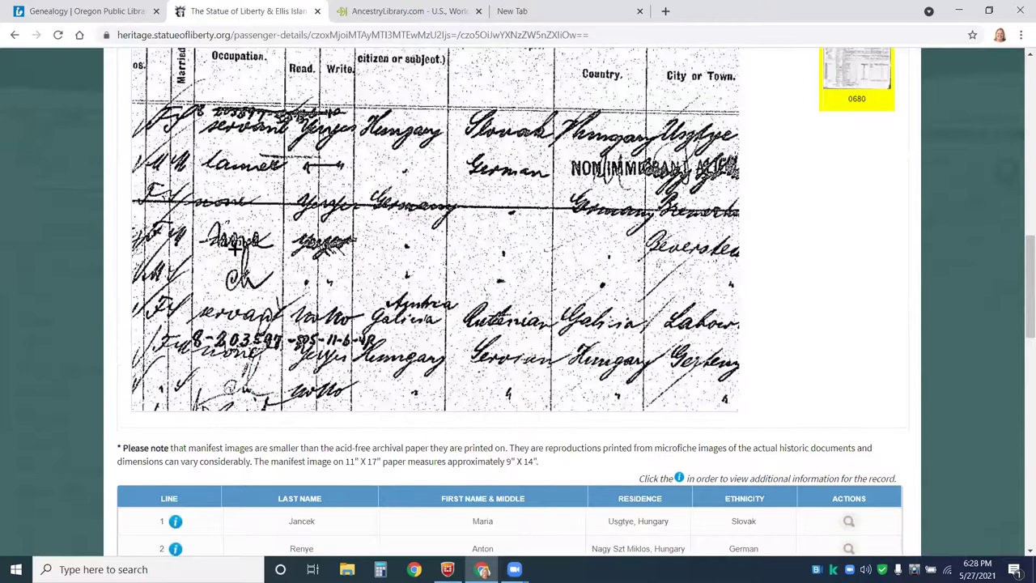
{"action": "scroll", "coordinate": [226, 207], "scroll_direction": "down", "scroll_amount": 3}
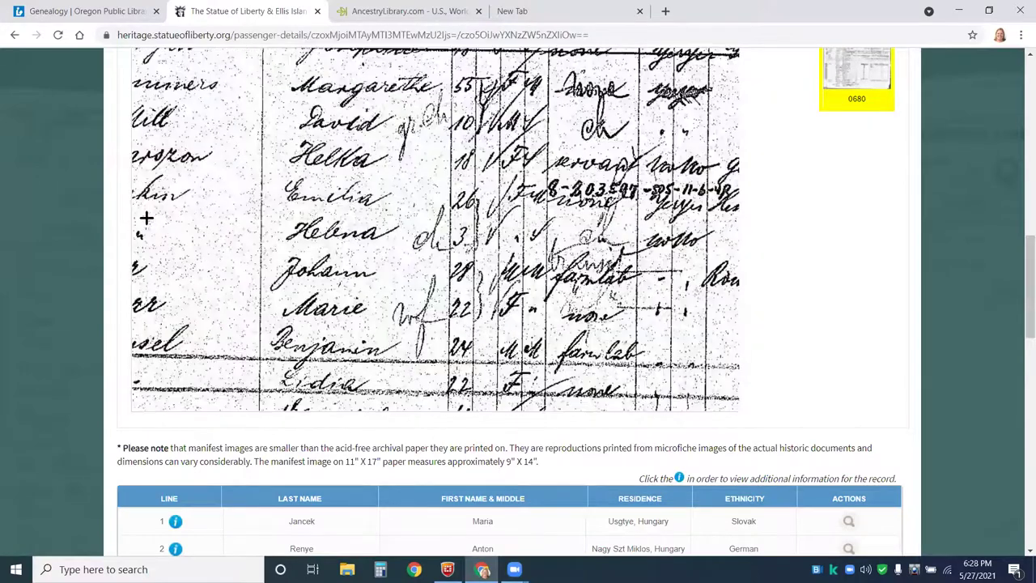
{"action": "scroll", "coordinate": [146, 220], "scroll_direction": "up", "scroll_amount": 3}
{"action": "key", "text": "Down"}
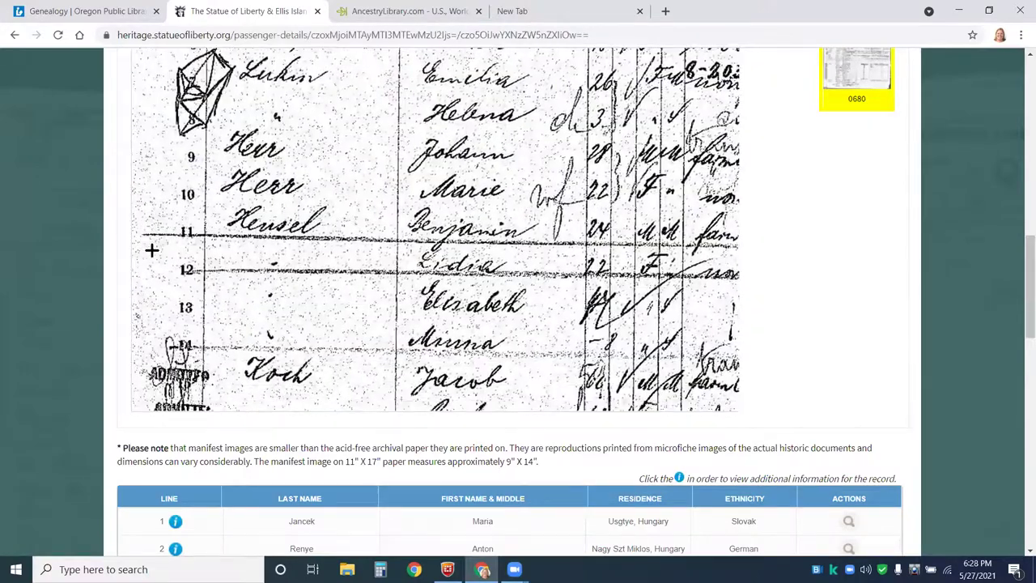
{"action": "key", "text": "Down"}
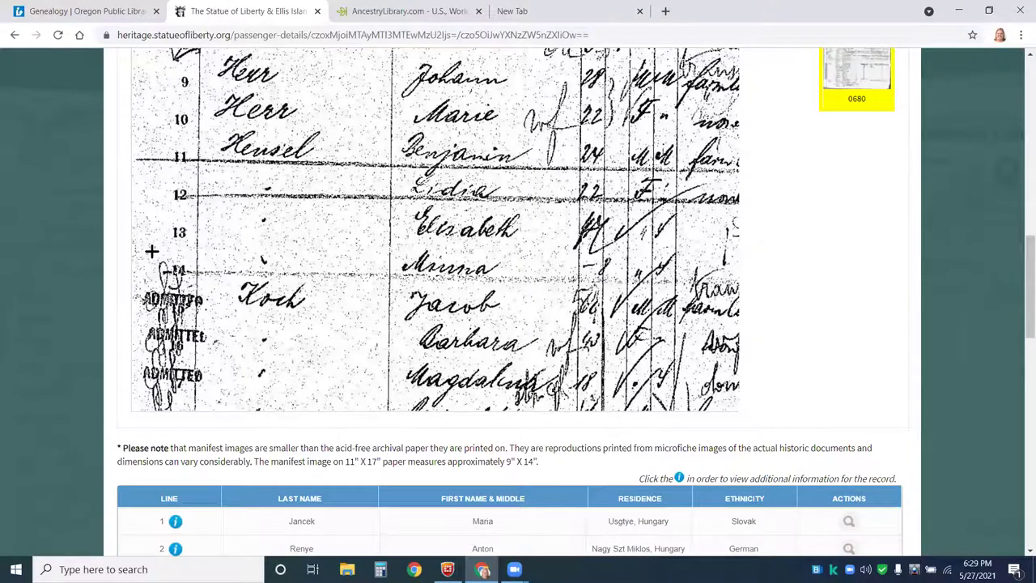
- Examine manifest lines 26–30, then return to the Oregon Public Library Genealogy page
{"action": "scroll", "coordinate": [143, 369], "scroll_direction": "down", "scroll_amount": 5}
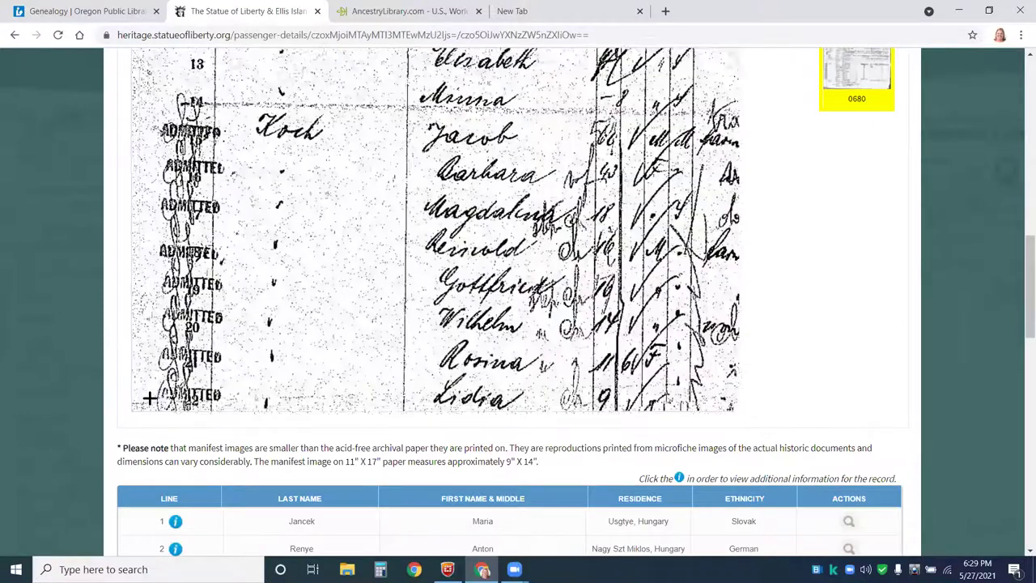
{"action": "scroll", "coordinate": [149, 405], "scroll_direction": "down", "scroll_amount": 3}
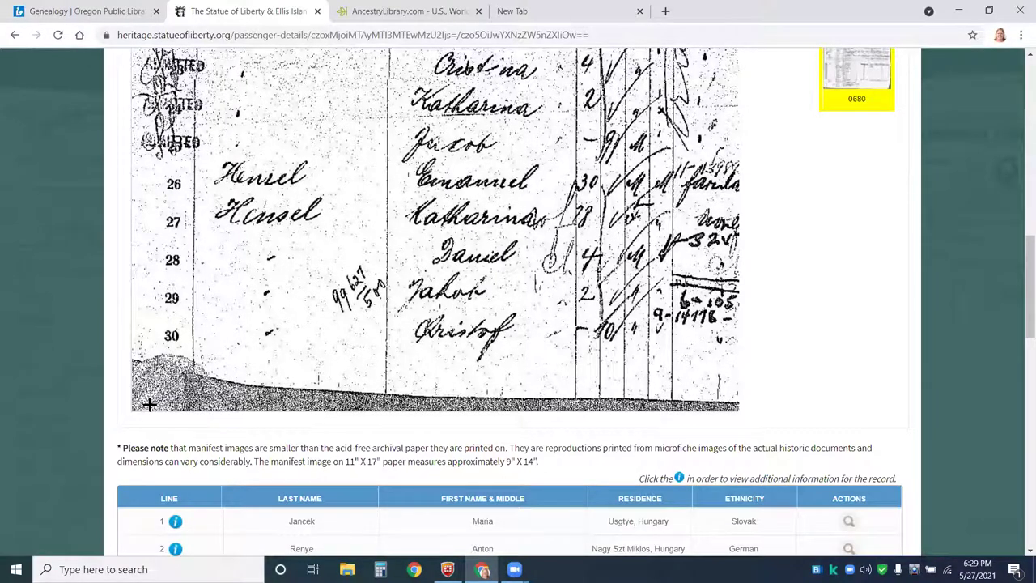
{"action": "scroll", "coordinate": [570, 356], "scroll_direction": "up", "scroll_amount": 5}
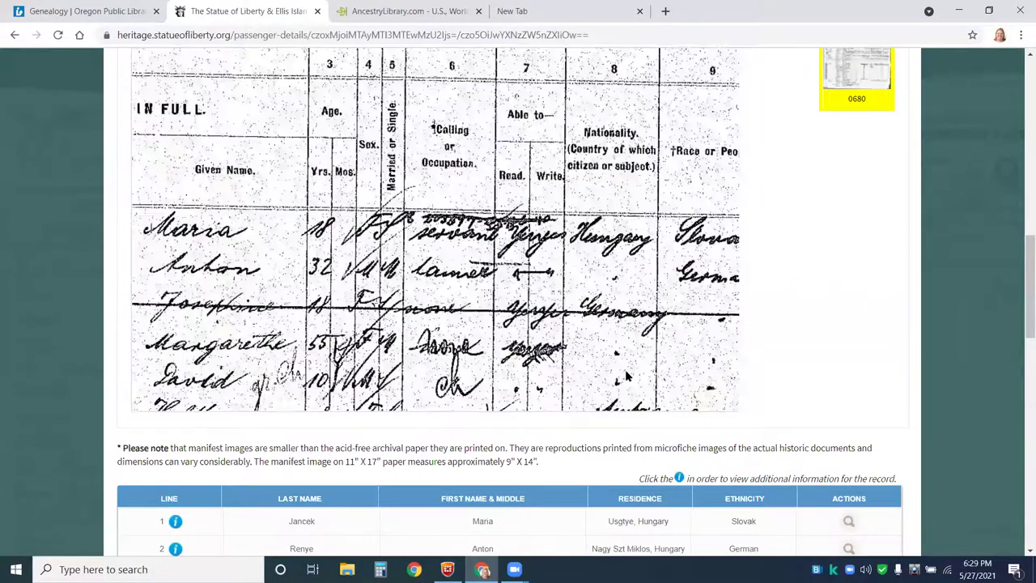
{"action": "key", "text": "ctrl+shift+Tab"}
{"action": "scroll", "coordinate": [932, 372], "scroll_direction": "down", "scroll_amount": 1}
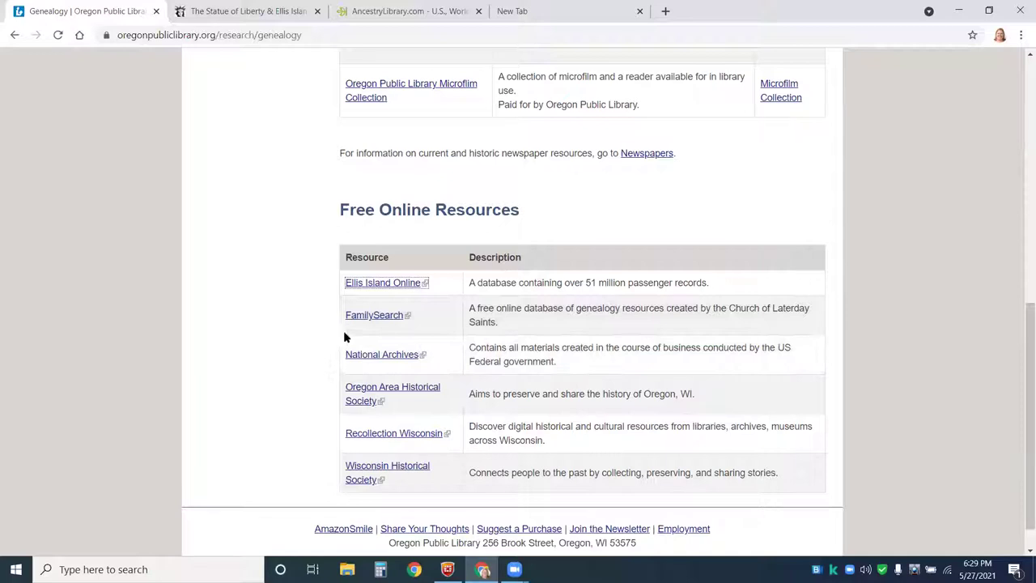
- Open FamilySearch in a new tab, sign in with saved details, and open Family Tree Overview
{"action": "left_click", "coordinate": [372, 315]}
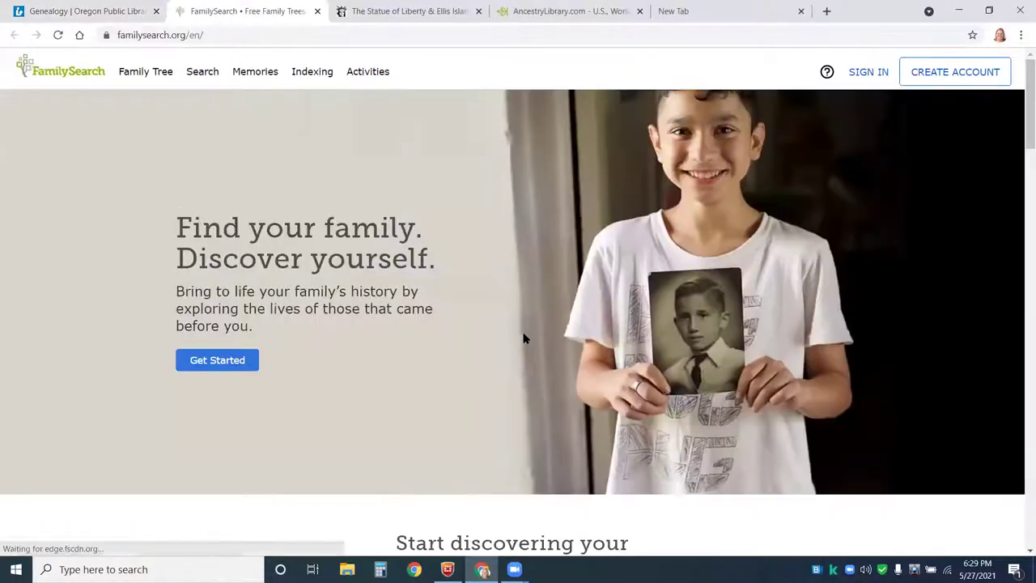
{"action": "left_click", "coordinate": [869, 73]}
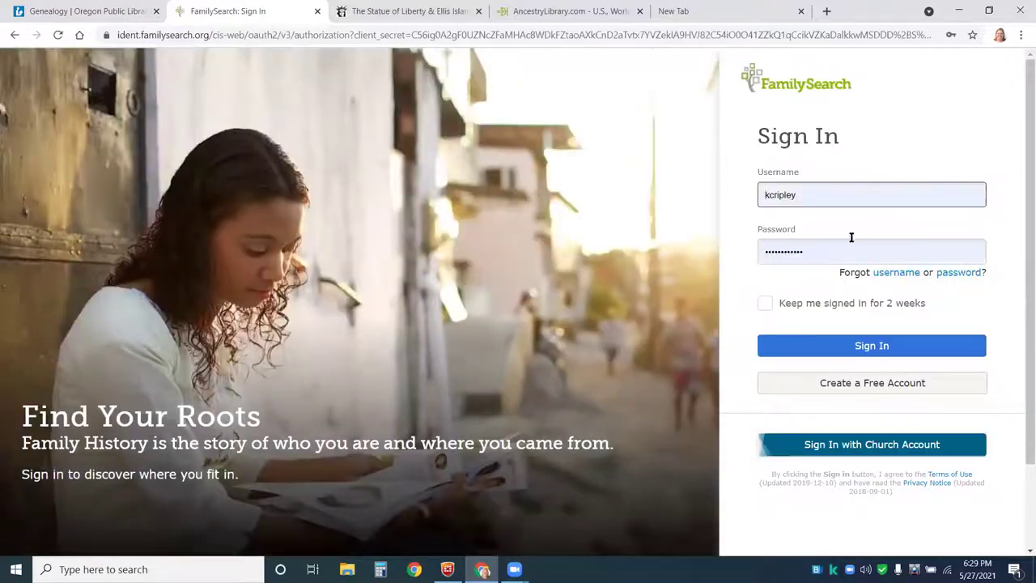
{"action": "left_click", "coordinate": [836, 350]}
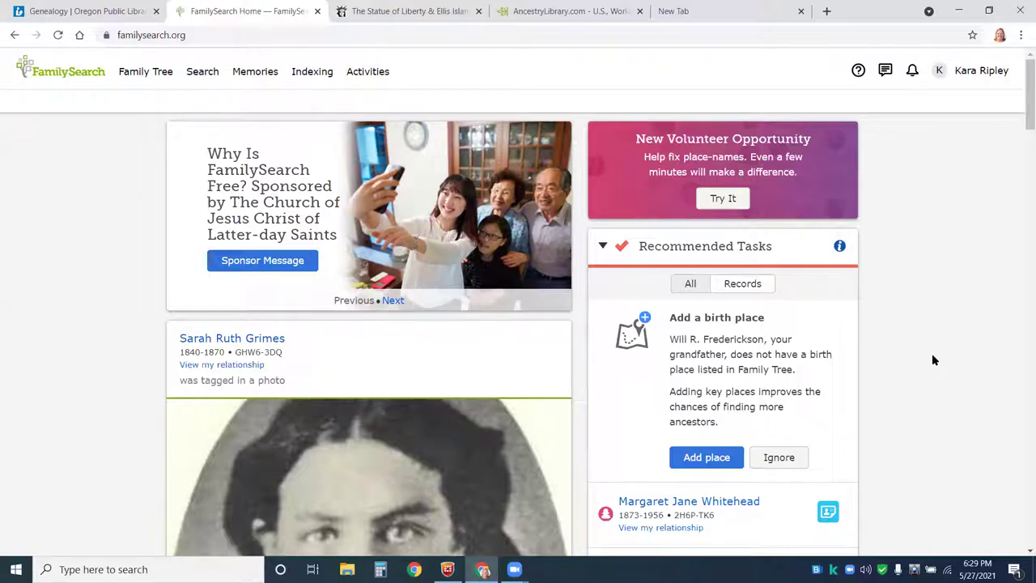
{"action": "left_click", "coordinate": [155, 79]}
{"action": "left_click", "coordinate": [154, 102]}
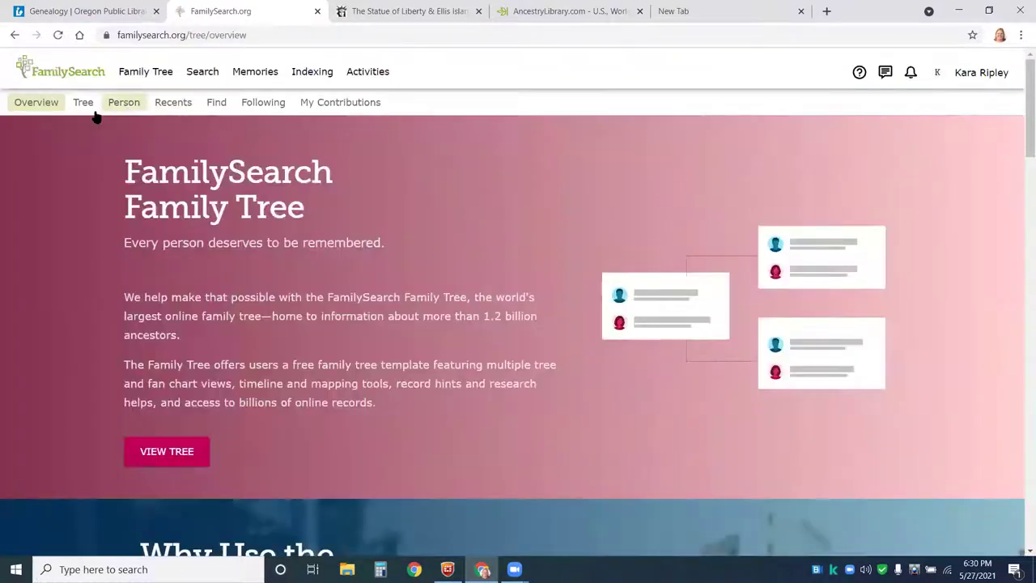
{"action": "left_click", "coordinate": [81, 108]}
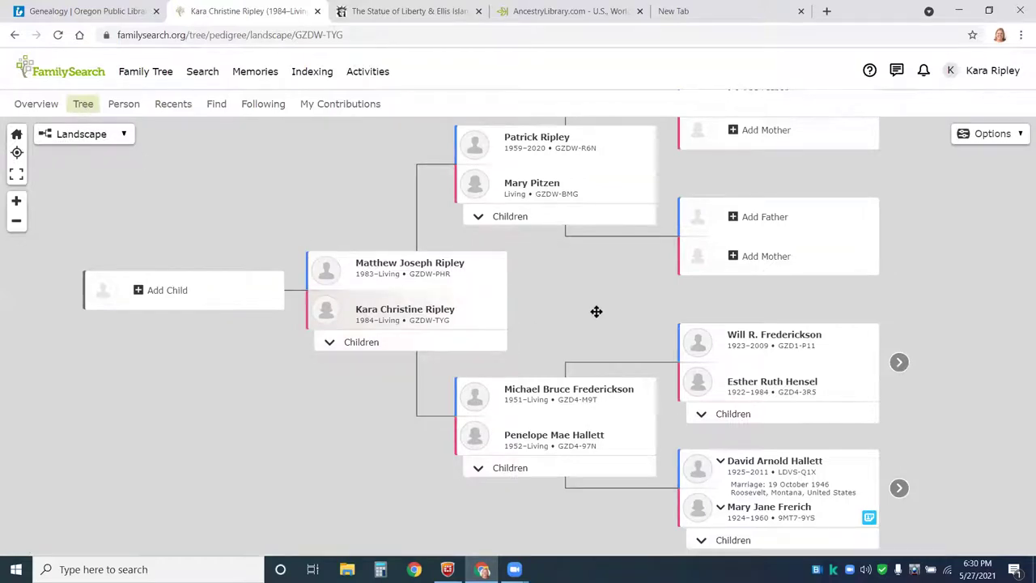
{"action": "left_click_drag", "start_coordinate": [351, 333], "coordinate": [112, 157]}
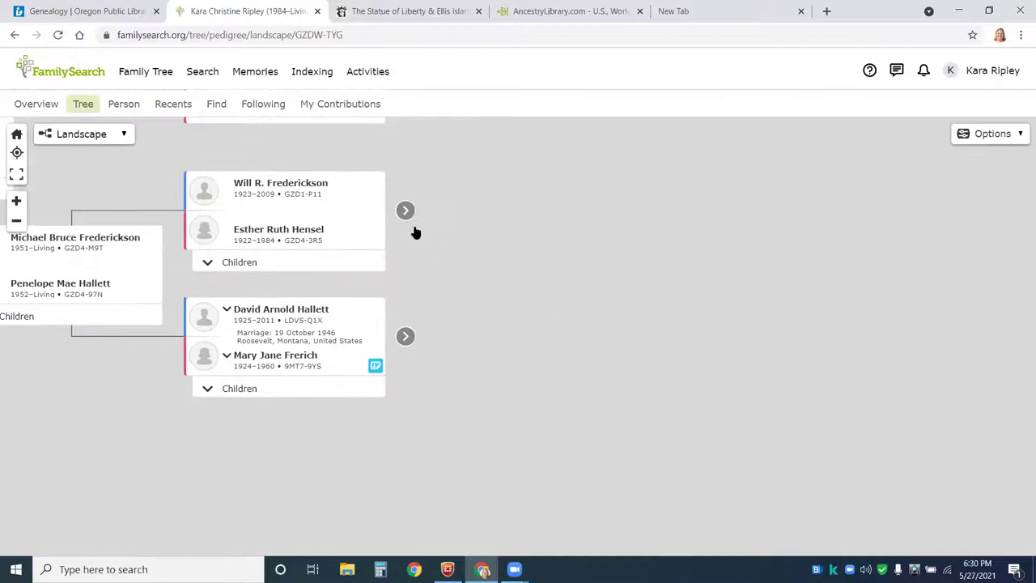
{"action": "left_click", "coordinate": [405, 212]}
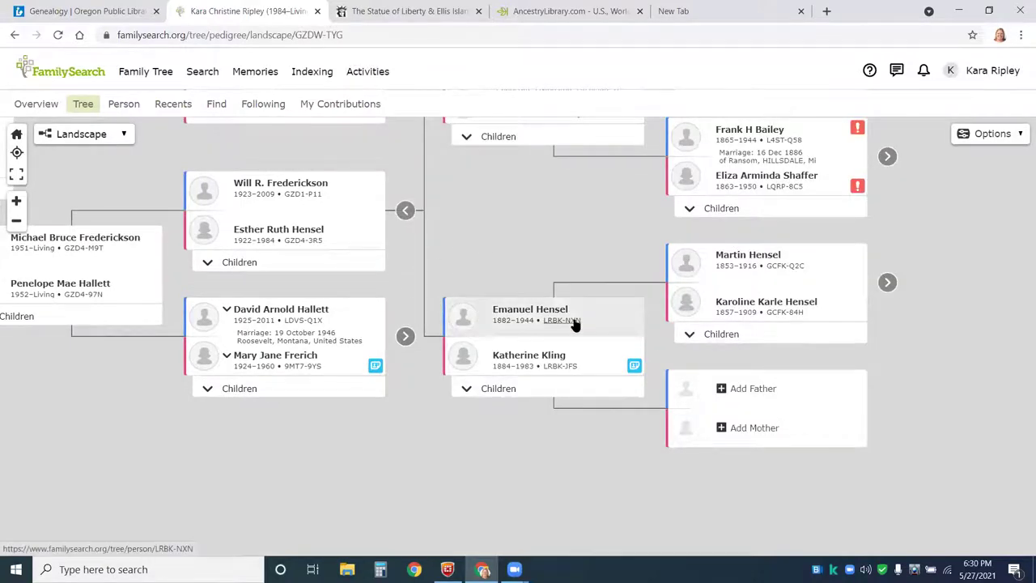
{"action": "left_click", "coordinate": [526, 309]}
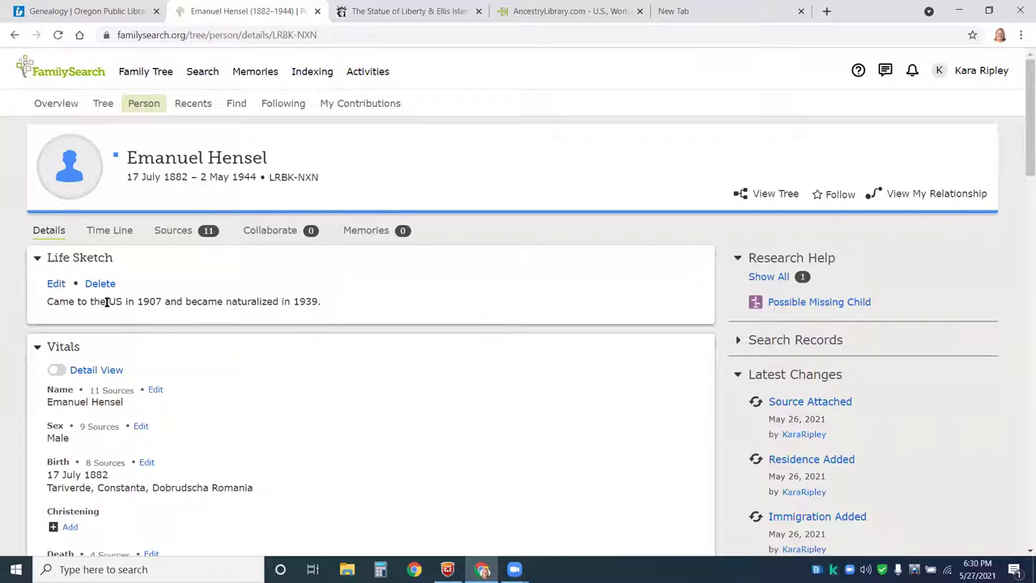
{"action": "scroll", "coordinate": [372, 308], "scroll_direction": "down", "scroll_amount": 1}
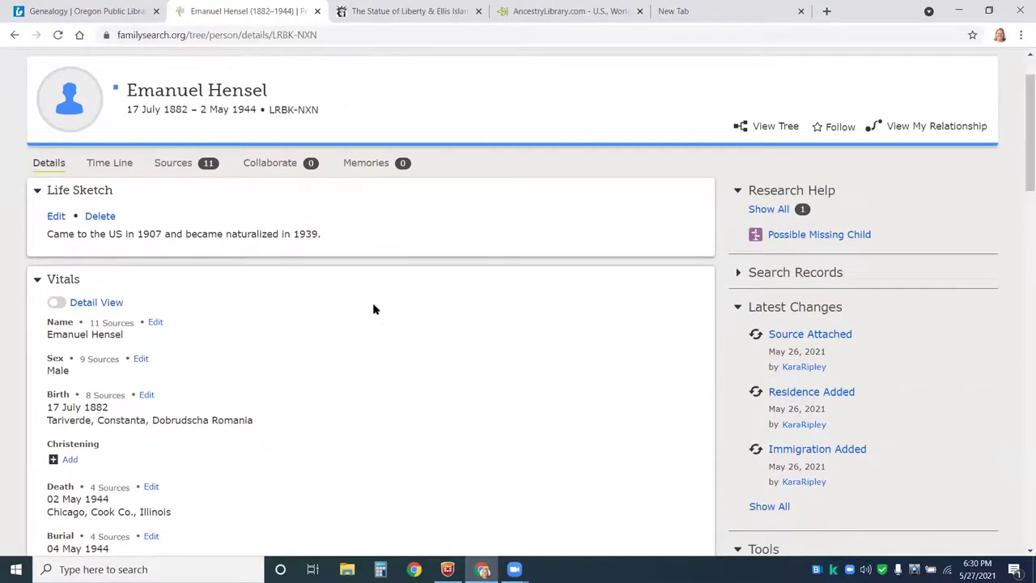
{"action": "scroll", "coordinate": [372, 309], "scroll_direction": "down", "scroll_amount": 2}
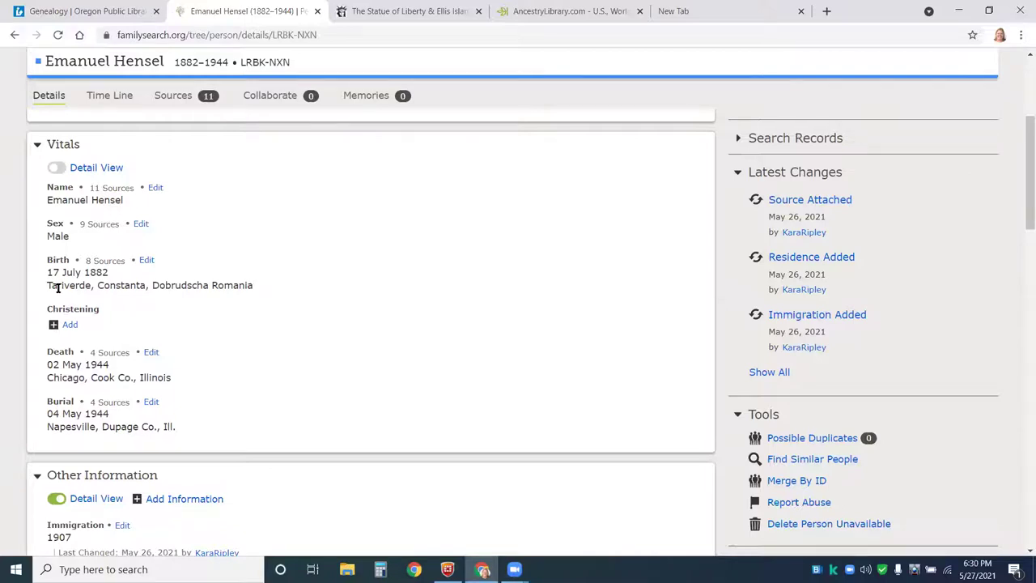
{"action": "left_click_drag", "start_coordinate": [57, 288], "coordinate": [322, 289]}
{"action": "scroll", "coordinate": [349, 308], "scroll_direction": "down", "scroll_amount": 3}
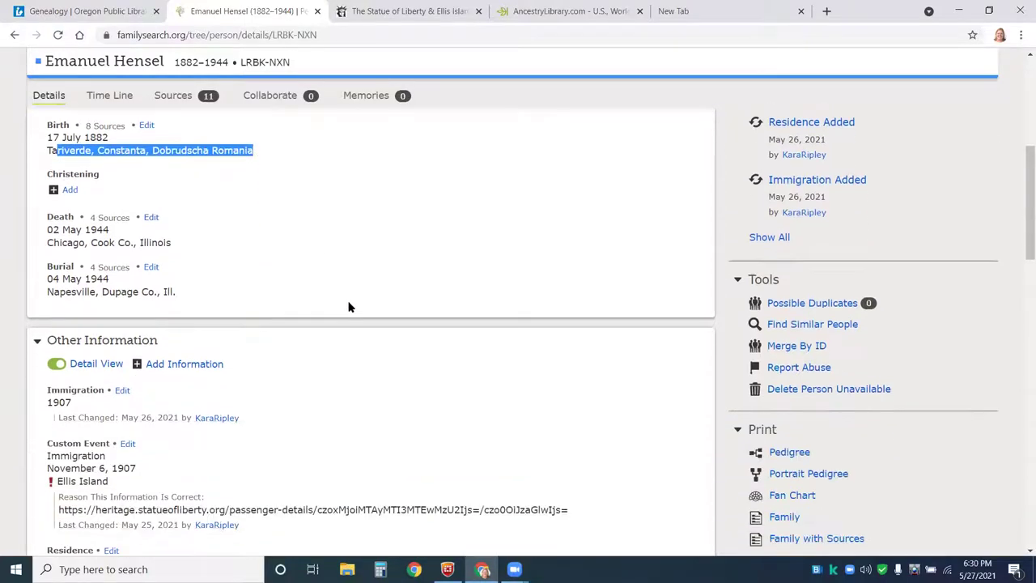
{"action": "scroll", "coordinate": [478, 315], "scroll_direction": "down", "scroll_amount": 2}
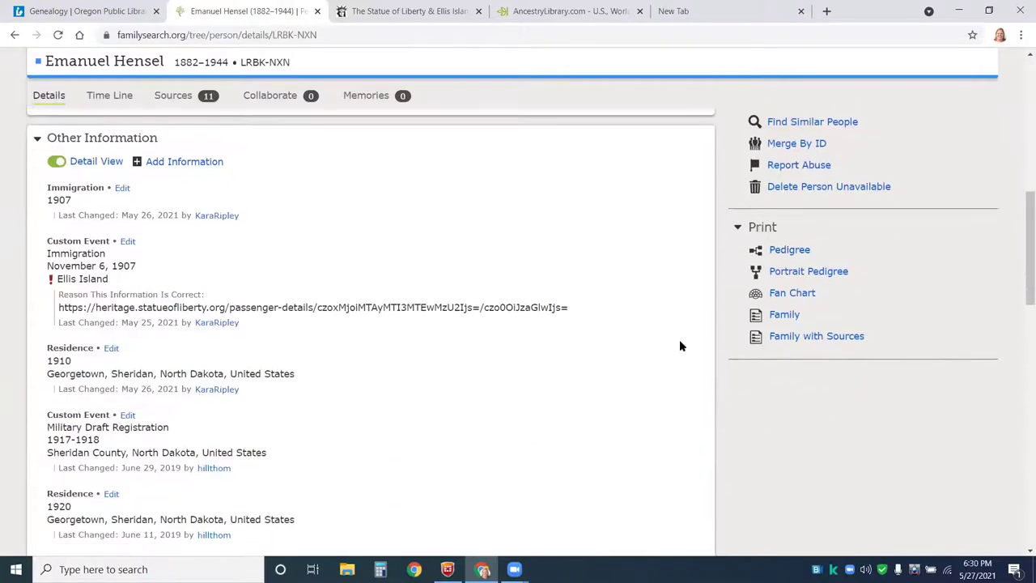
{"action": "scroll", "coordinate": [679, 346], "scroll_direction": "up", "scroll_amount": 1}
{"action": "scroll", "coordinate": [679, 346], "scroll_direction": "up", "scroll_amount": 4}
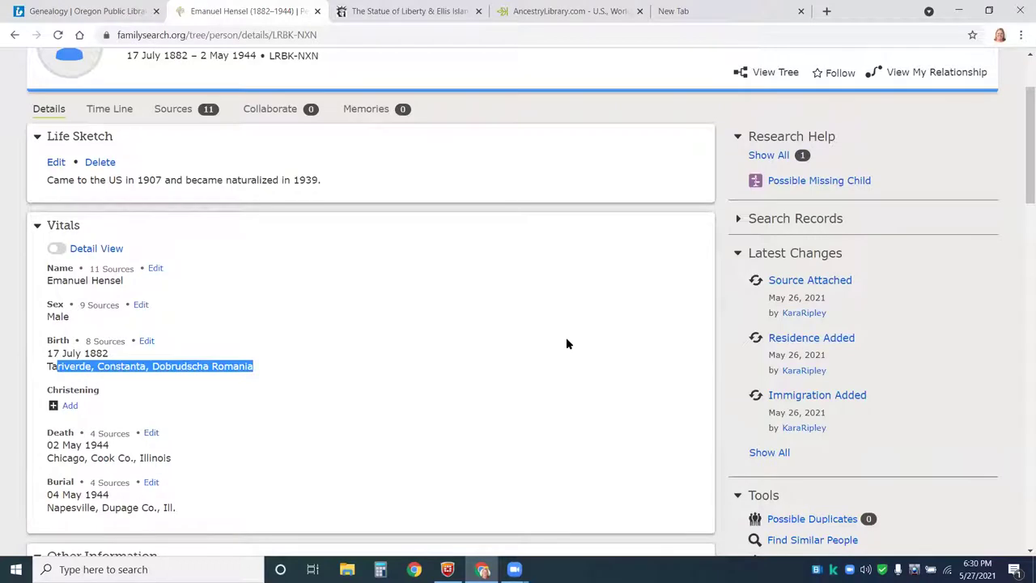
{"action": "left_click", "coordinate": [177, 113]}
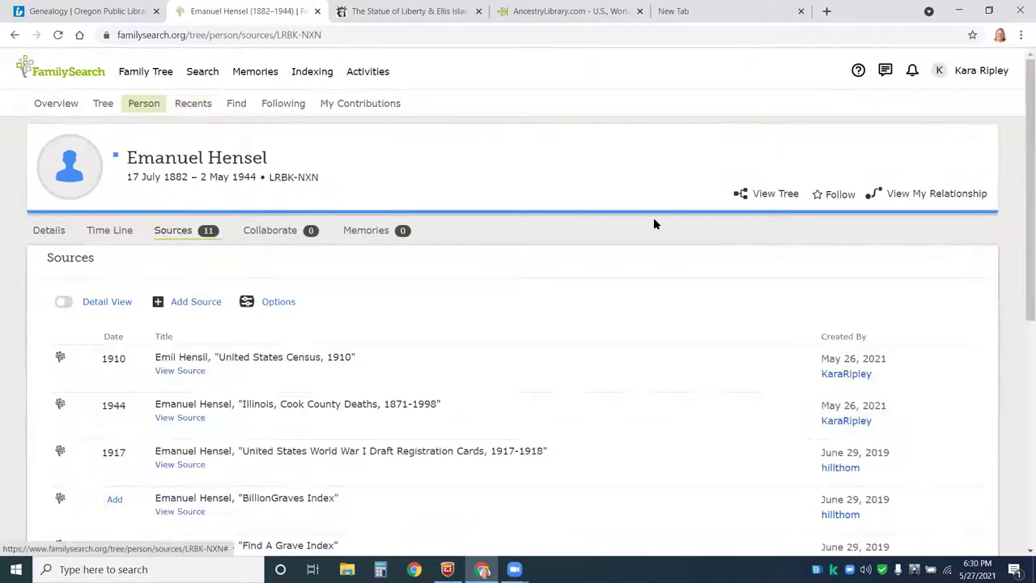
{"action": "scroll", "coordinate": [576, 317], "scroll_direction": "down", "scroll_amount": 2}
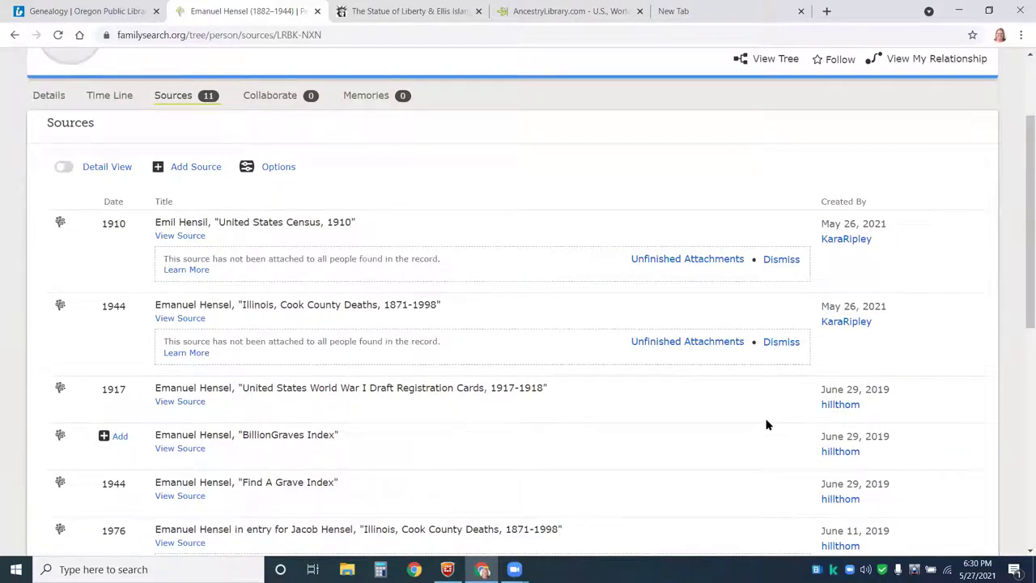
{"action": "scroll", "coordinate": [767, 425], "scroll_direction": "down", "scroll_amount": 1}
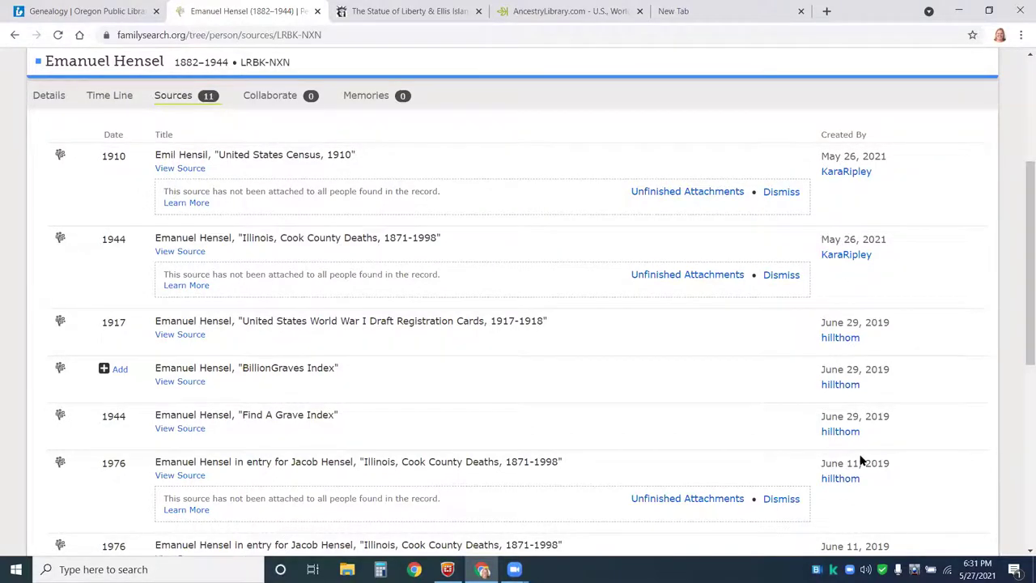
{"action": "scroll", "coordinate": [859, 460], "scroll_direction": "down", "scroll_amount": 1}
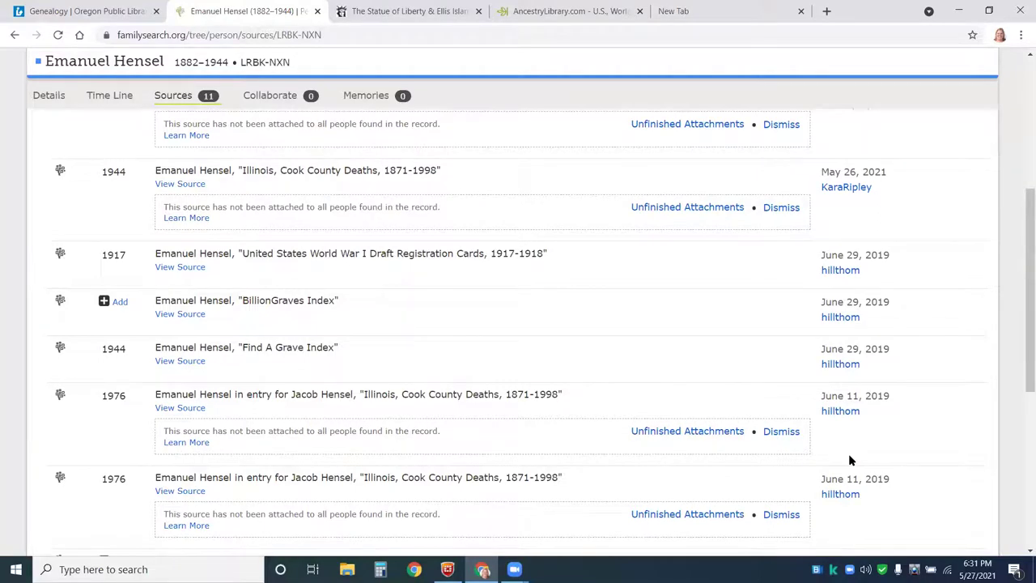
{"action": "scroll", "coordinate": [849, 460], "scroll_direction": "down", "scroll_amount": 1}
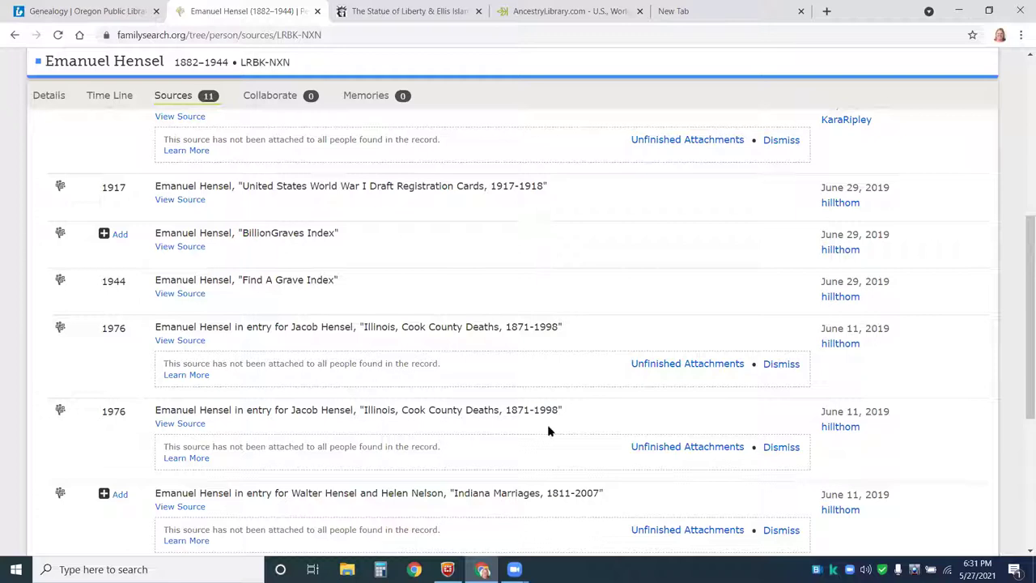
{"action": "scroll", "coordinate": [757, 326], "scroll_direction": "down", "scroll_amount": 3}
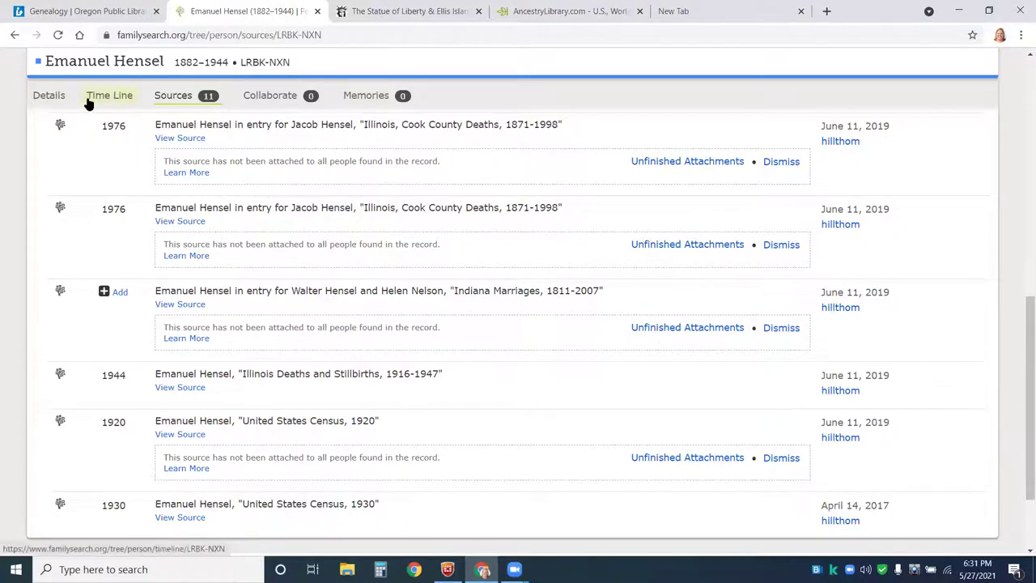
{"action": "scroll", "coordinate": [163, 94], "scroll_direction": "up", "scroll_amount": 2}
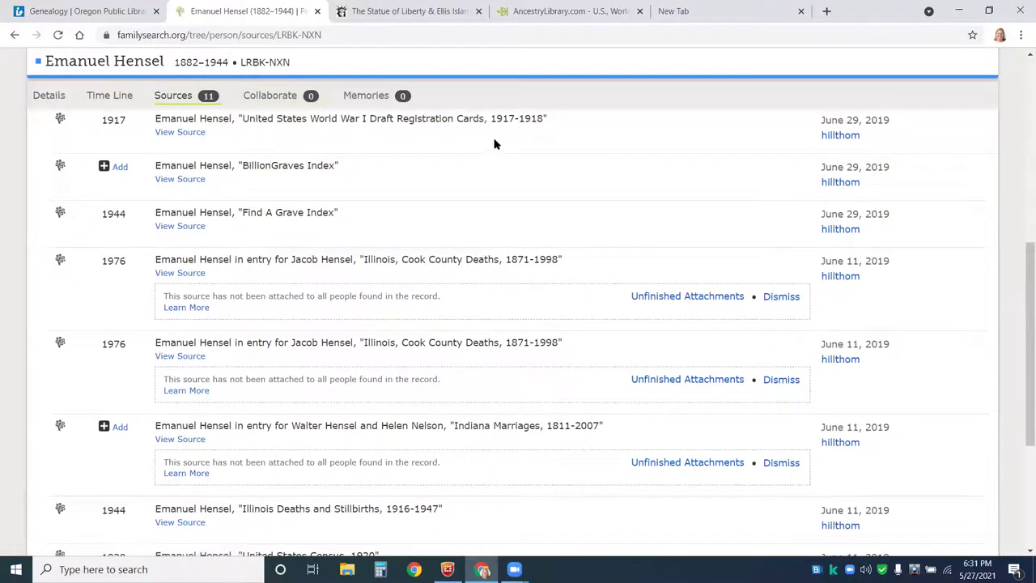
{"action": "scroll", "coordinate": [647, 90], "scroll_direction": "up", "scroll_amount": 5}
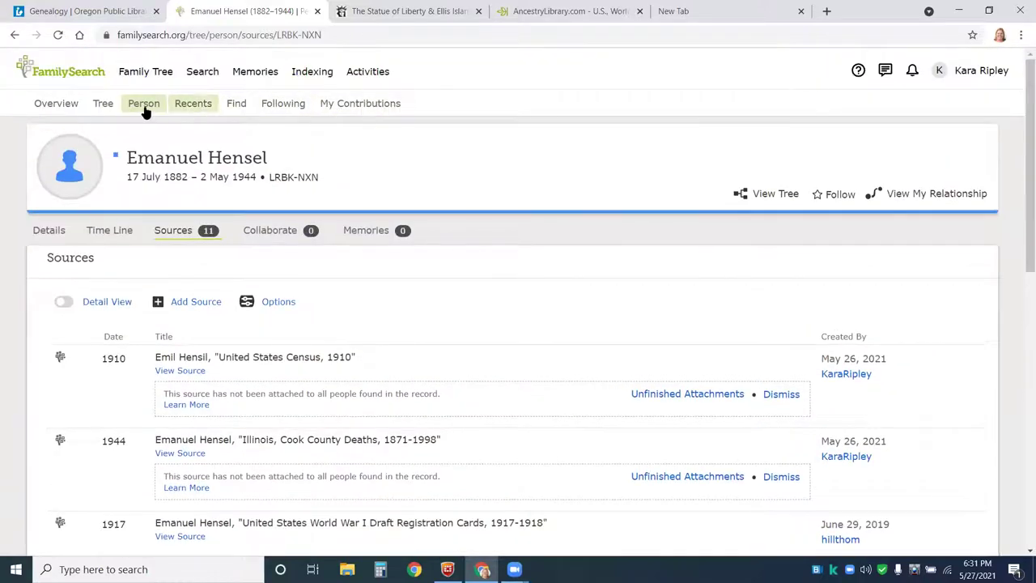
{"action": "left_click", "coordinate": [104, 105]}
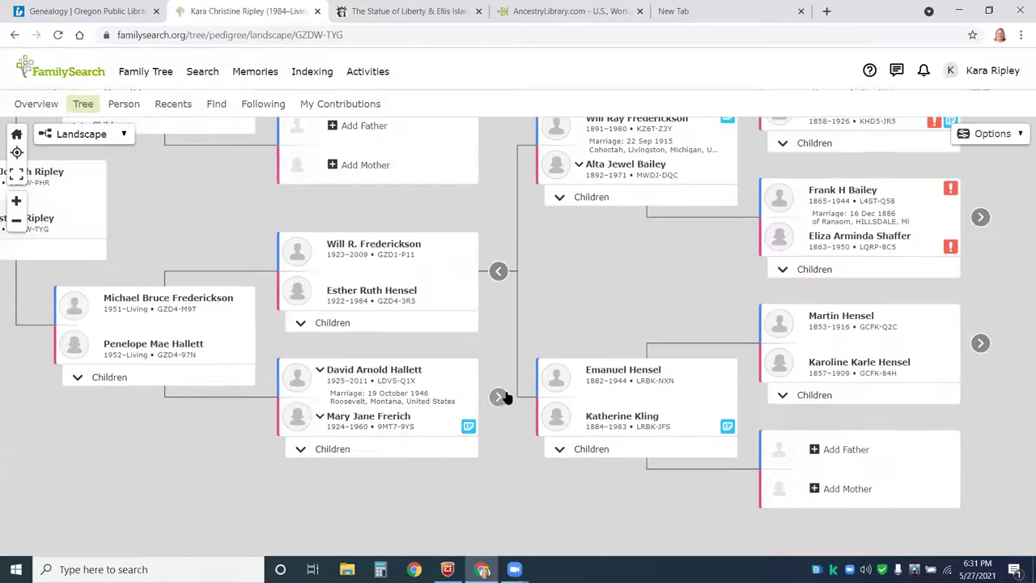
{"action": "left_click", "coordinate": [499, 396]}
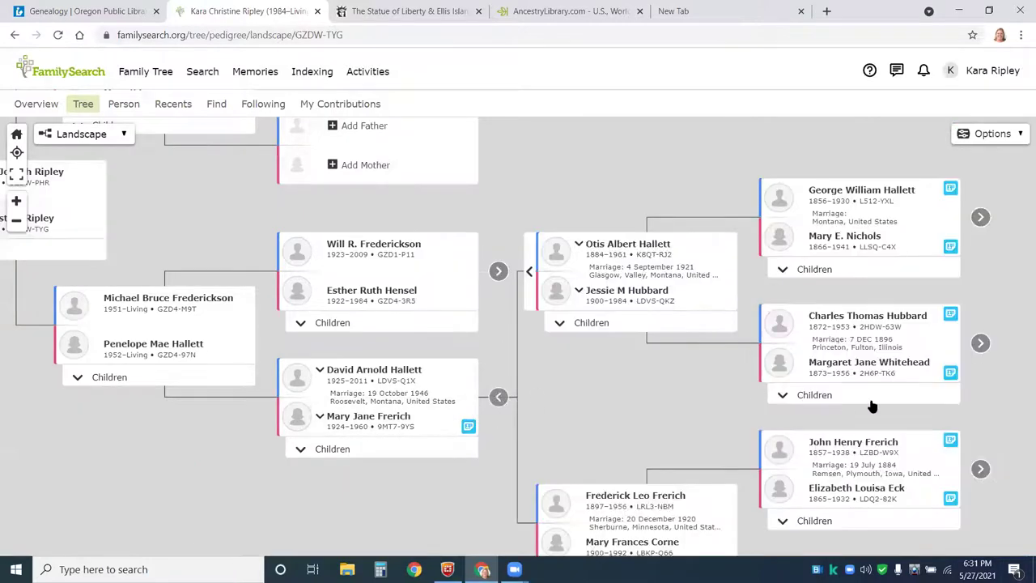
{"action": "left_click_drag", "start_coordinate": [971, 347], "coordinate": [744, 343]}
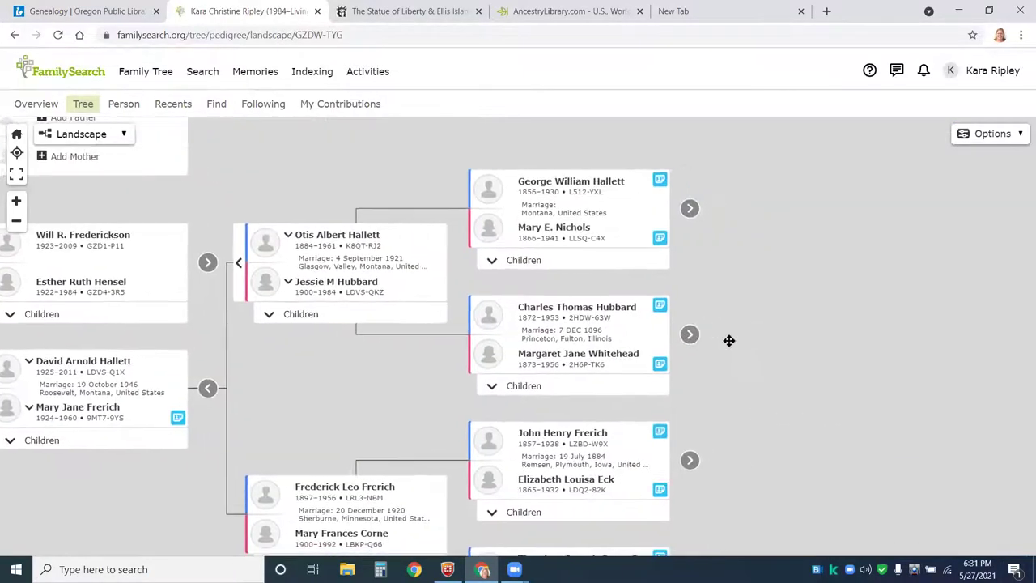
{"action": "left_click", "coordinate": [689, 210]}
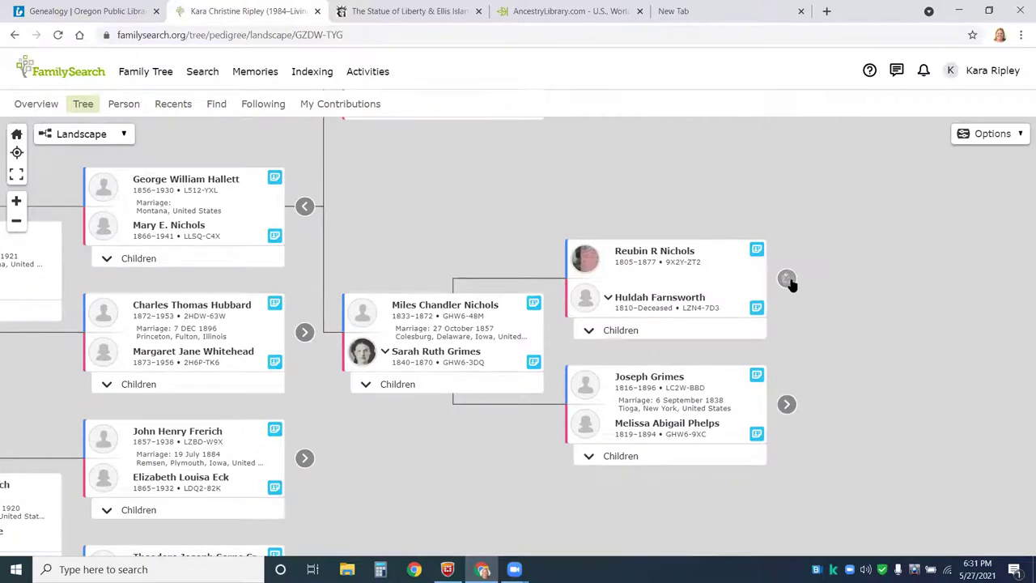
{"action": "left_click", "coordinate": [787, 279]}
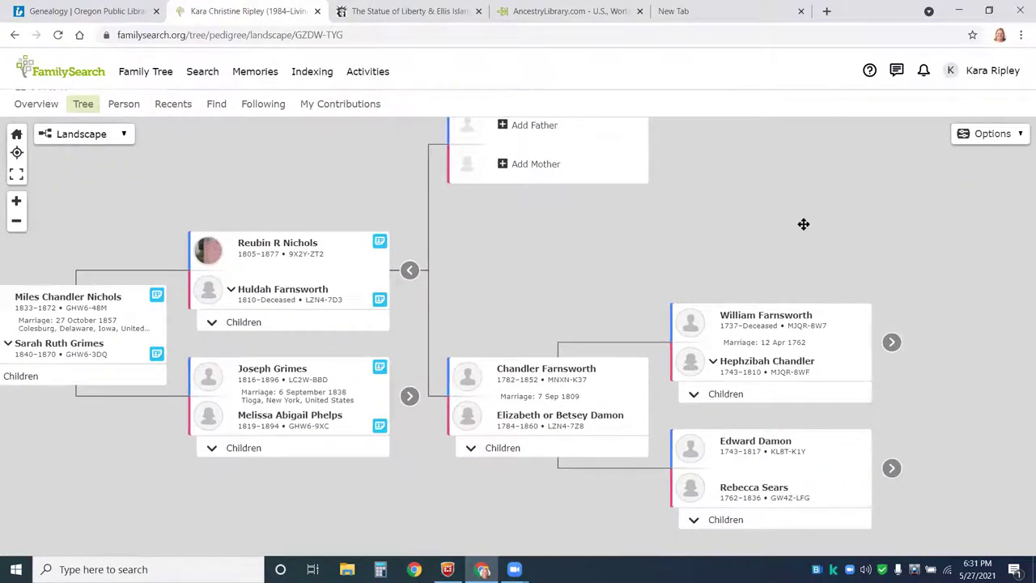
{"action": "left_click", "coordinate": [703, 333]}
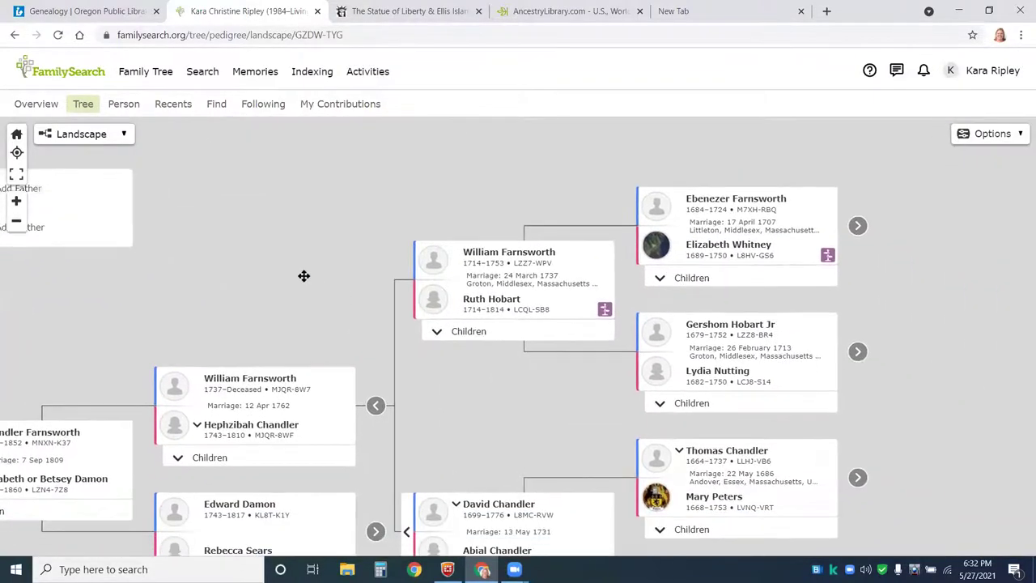
{"action": "left_click", "coordinate": [816, 201]}
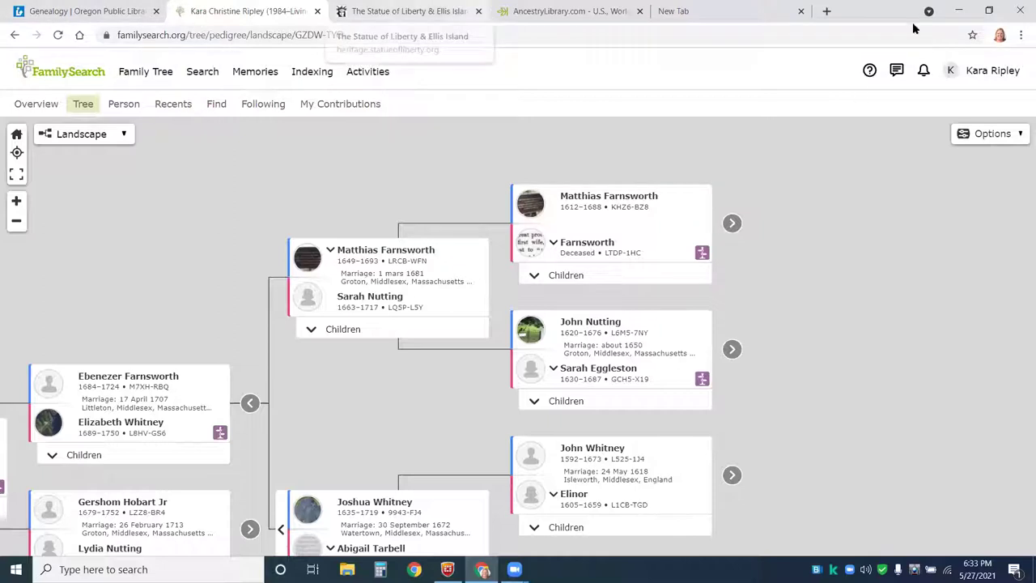
- Switch to the Ancestry Library tab and maximize the Chrome window
{"action": "key", "text": "super+Down"}
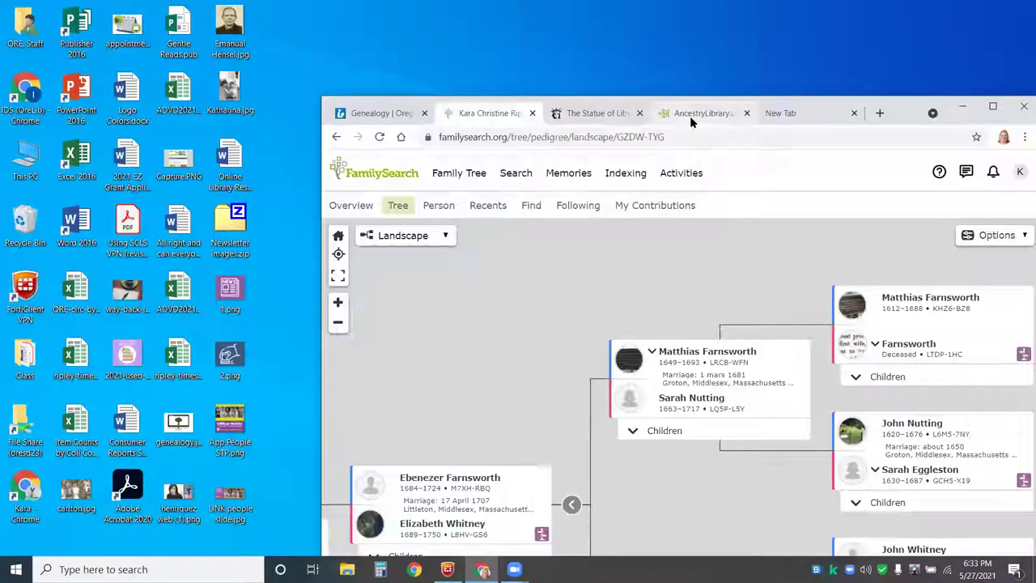
{"action": "left_click", "coordinate": [690, 113]}
{"action": "key", "text": "super+Up"}
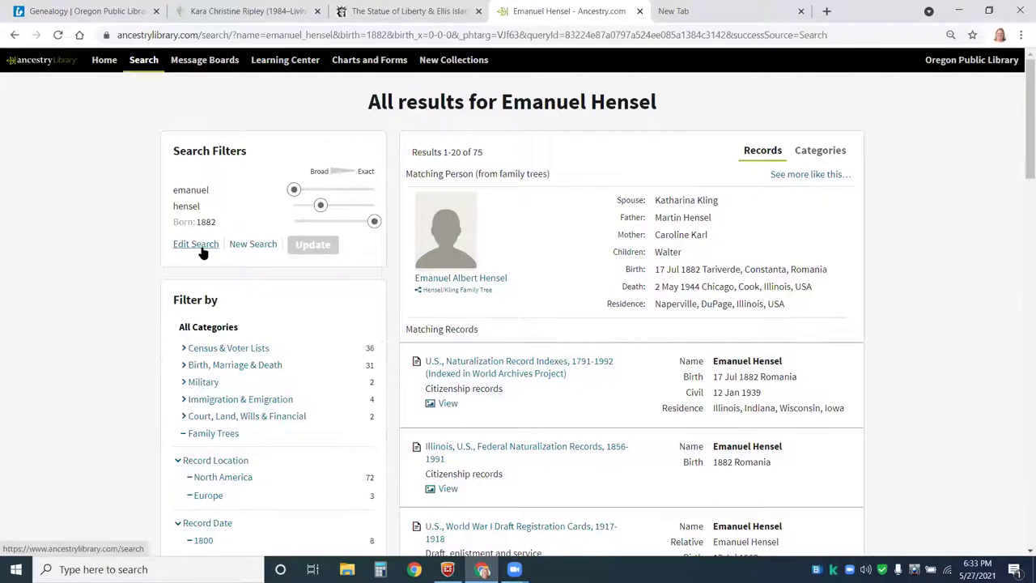
- Run a new search for first name mathias, last name farnsworth, birth year 1612
{"action": "left_click", "coordinate": [235, 245]}
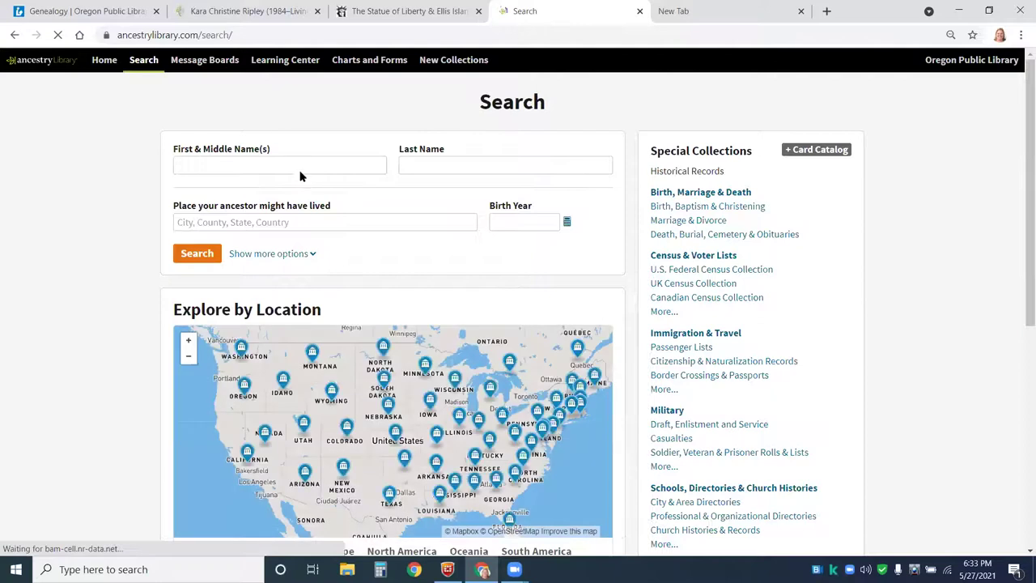
{"action": "left_click", "coordinate": [301, 164]}
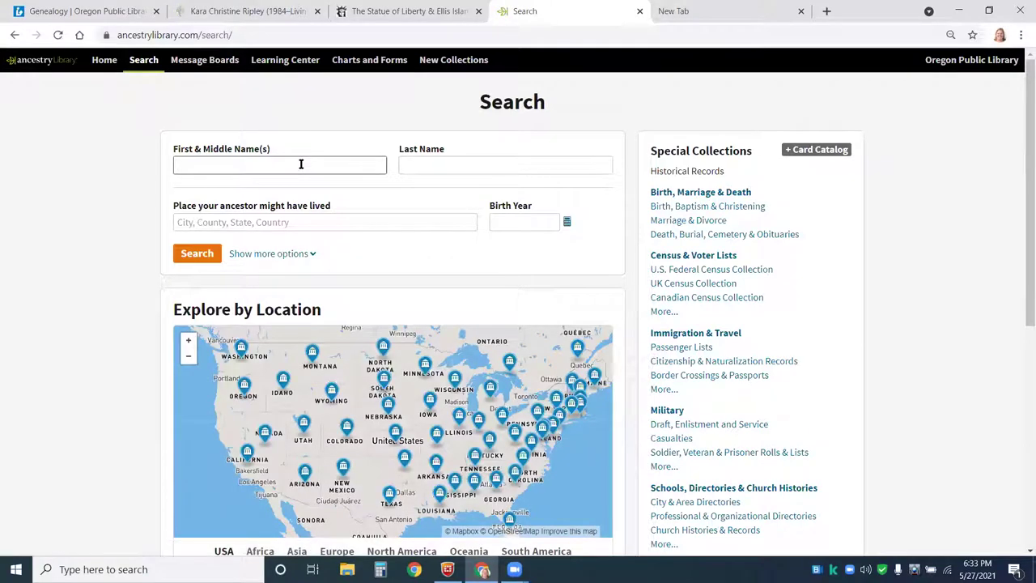
{"action": "type", "text": "mathias"}
{"action": "key", "text": "Tab"}
{"action": "type", "text": "farnsworth"}
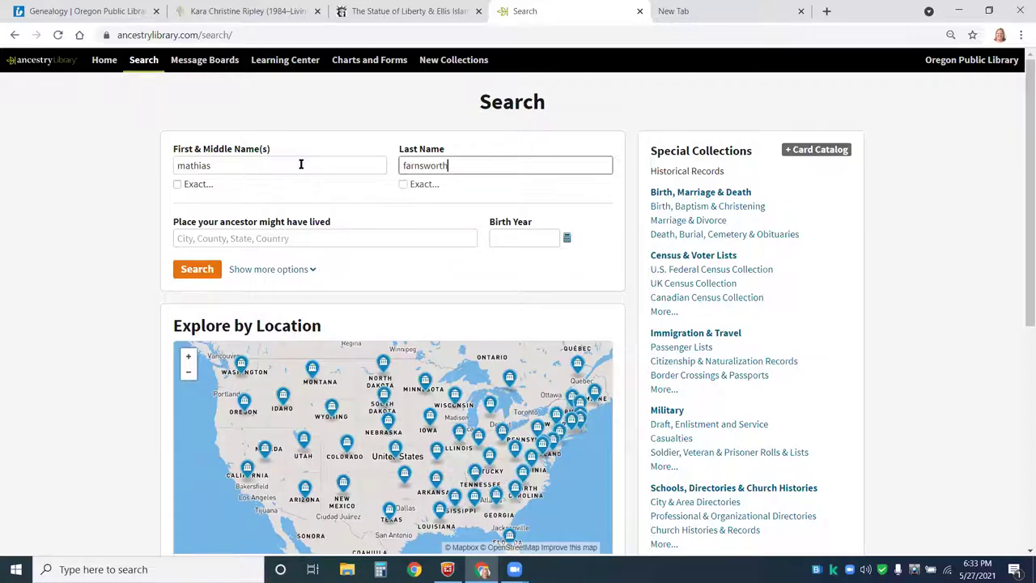
{"action": "left_click", "coordinate": [504, 235]}
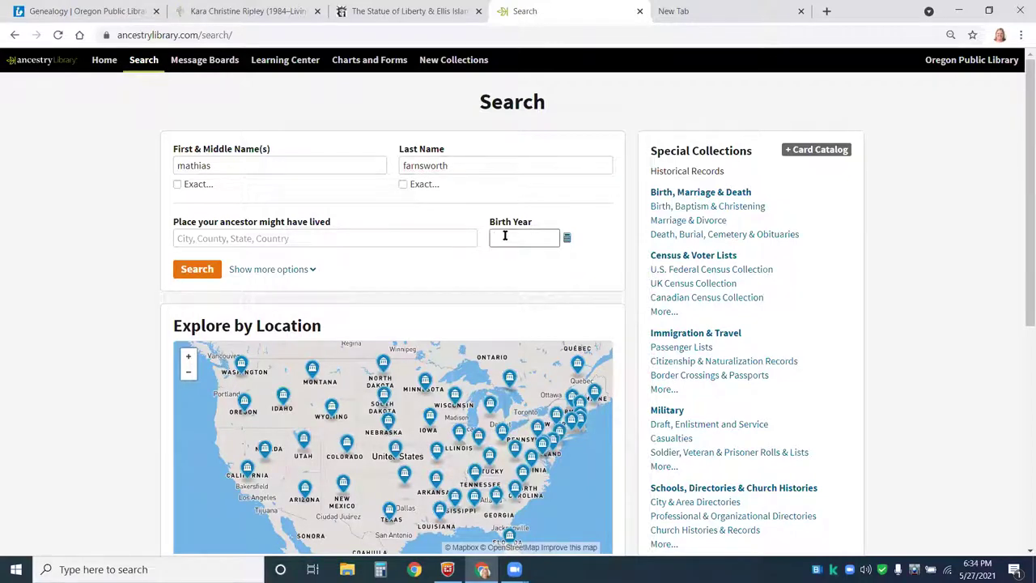
{"action": "type", "text": "164"}
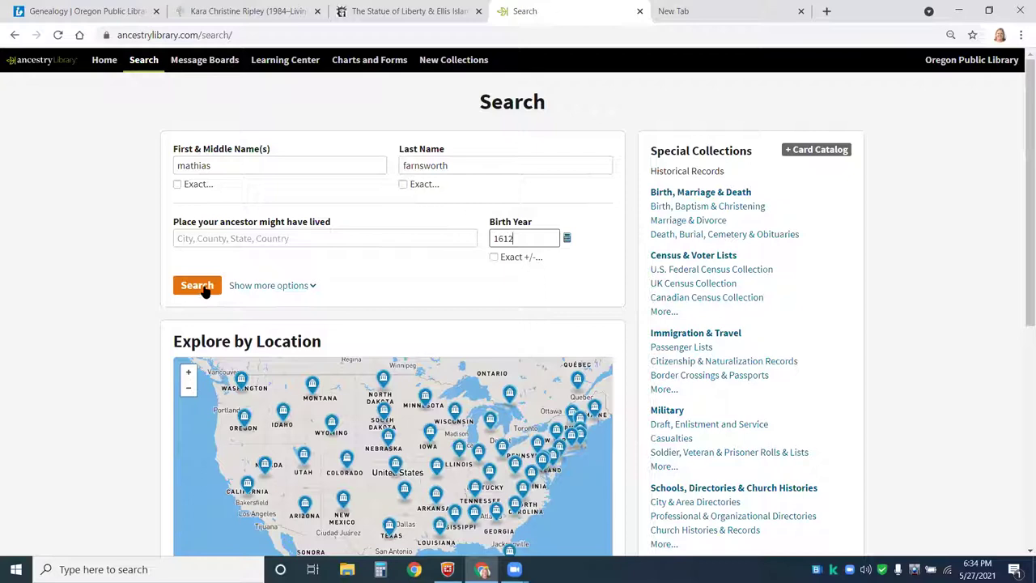
{"action": "left_click", "coordinate": [203, 286]}
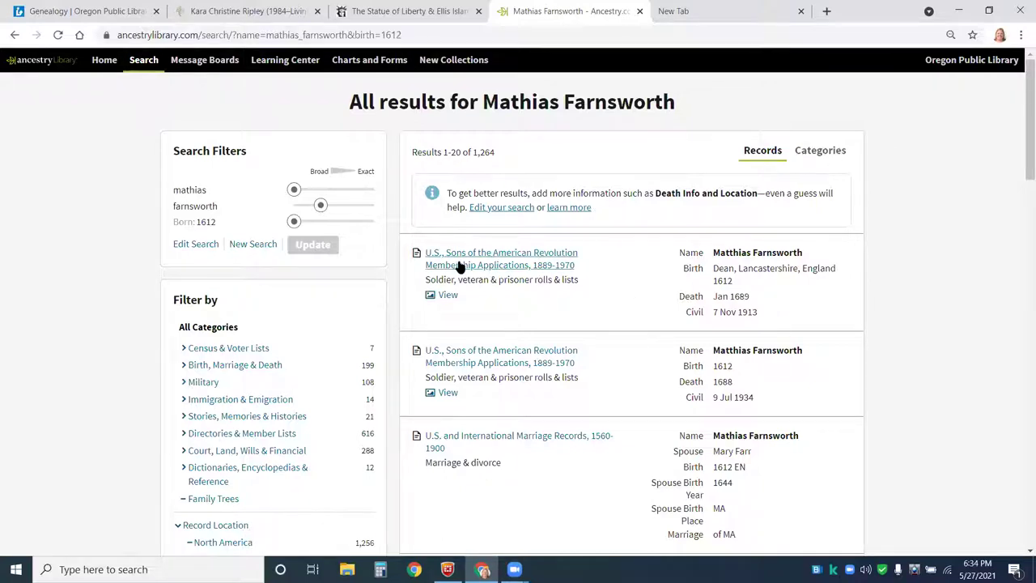
- Open the first Sons of the American Revolution record, note the 7 Nov 1913 application date, and view its scan
{"action": "mouse_move", "coordinate": [495, 268]}
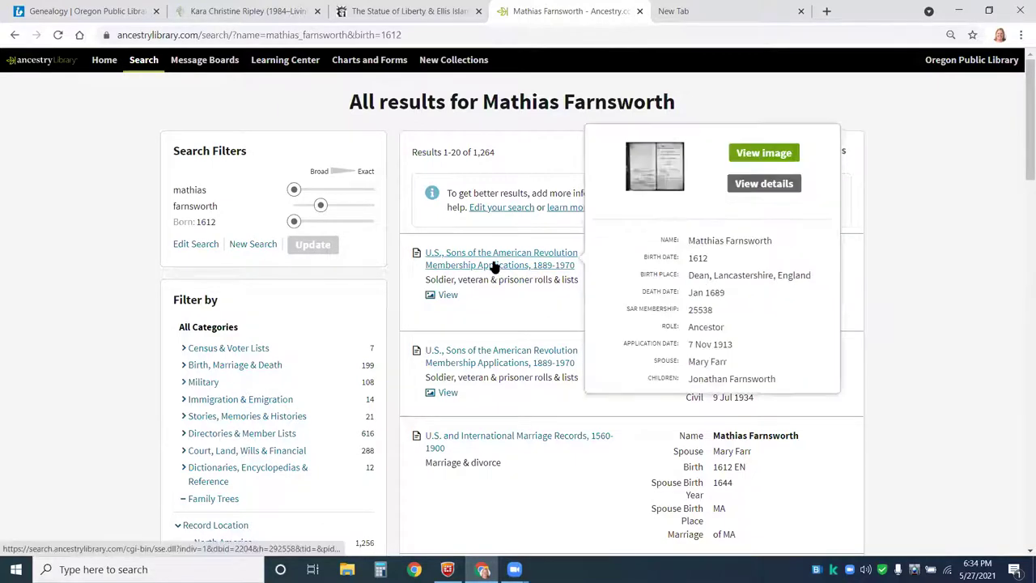
{"action": "left_click", "coordinate": [495, 267]}
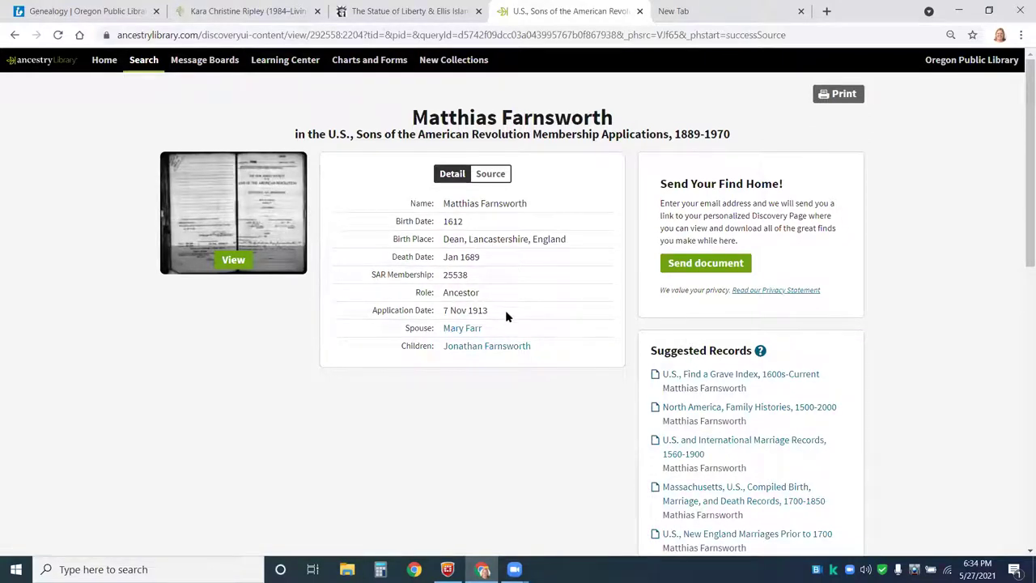
{"action": "left_click_drag", "start_coordinate": [502, 311], "coordinate": [442, 310]}
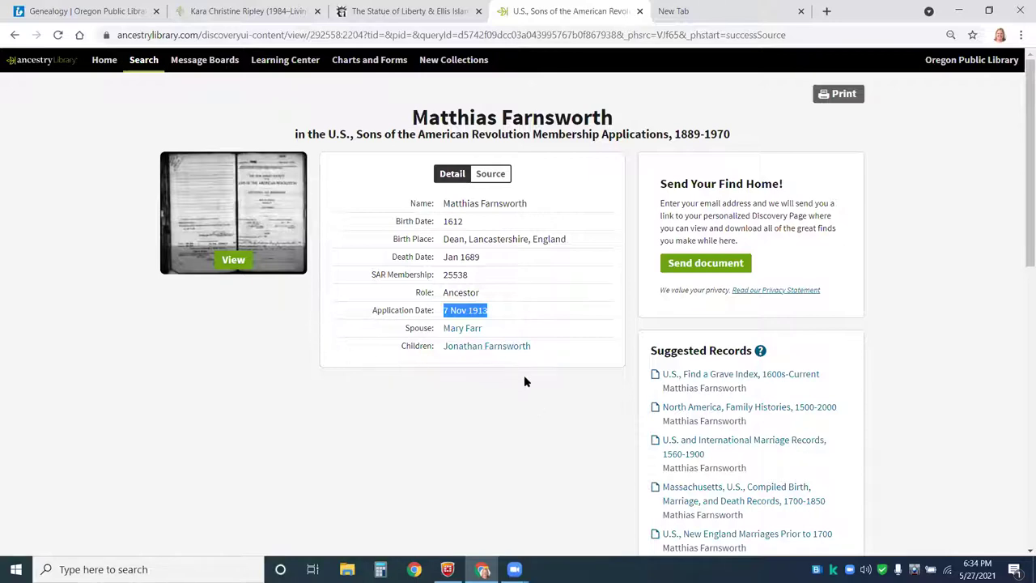
{"action": "left_click", "coordinate": [257, 220]}
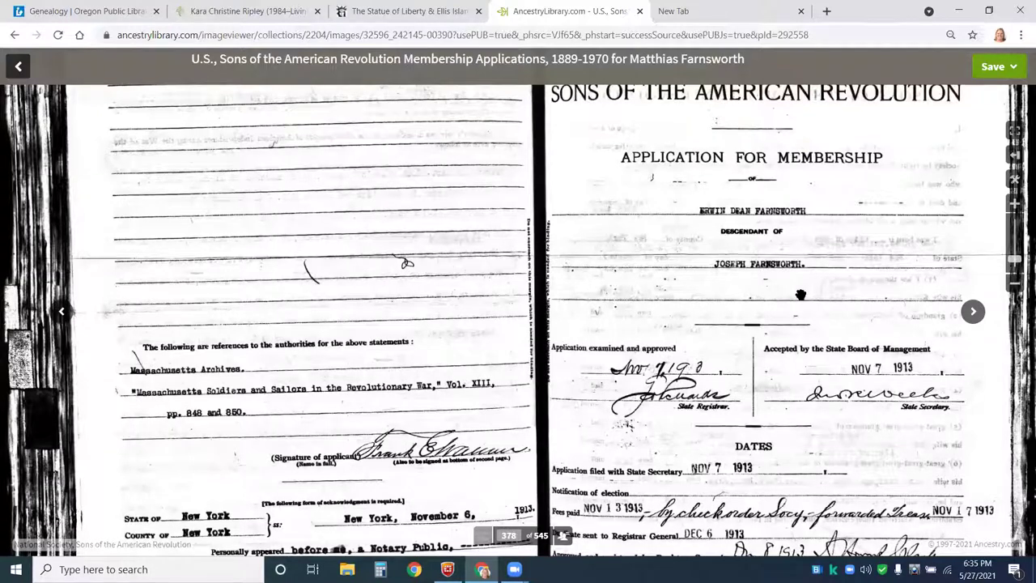
- Page from image 378 to 380, reading the letter, to reach the private's Revolutionary War service page
{"action": "scroll", "coordinate": [758, 258], "scroll_direction": "down", "scroll_amount": 4}
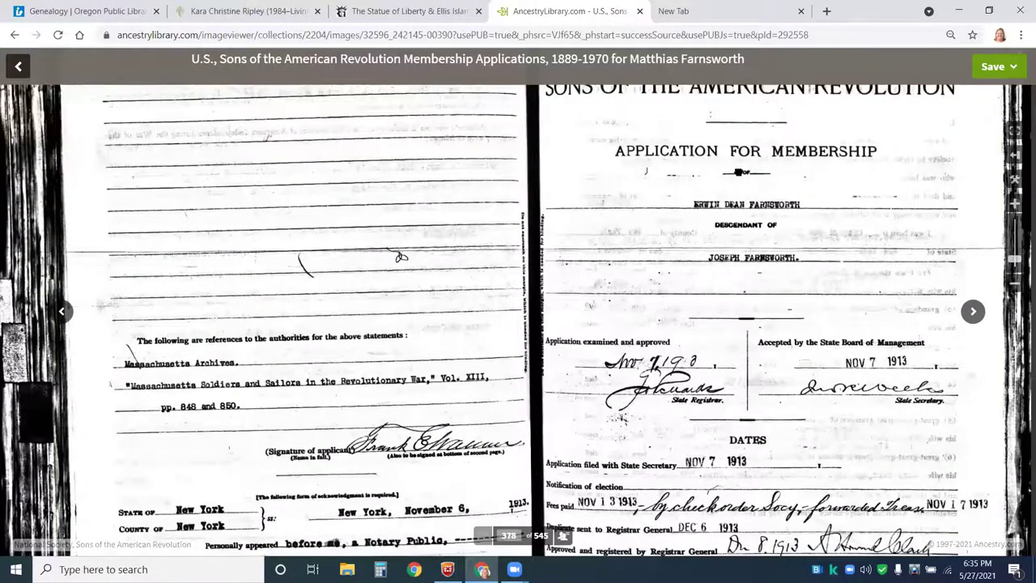
{"action": "scroll", "coordinate": [750, 211], "scroll_direction": "up", "scroll_amount": 2}
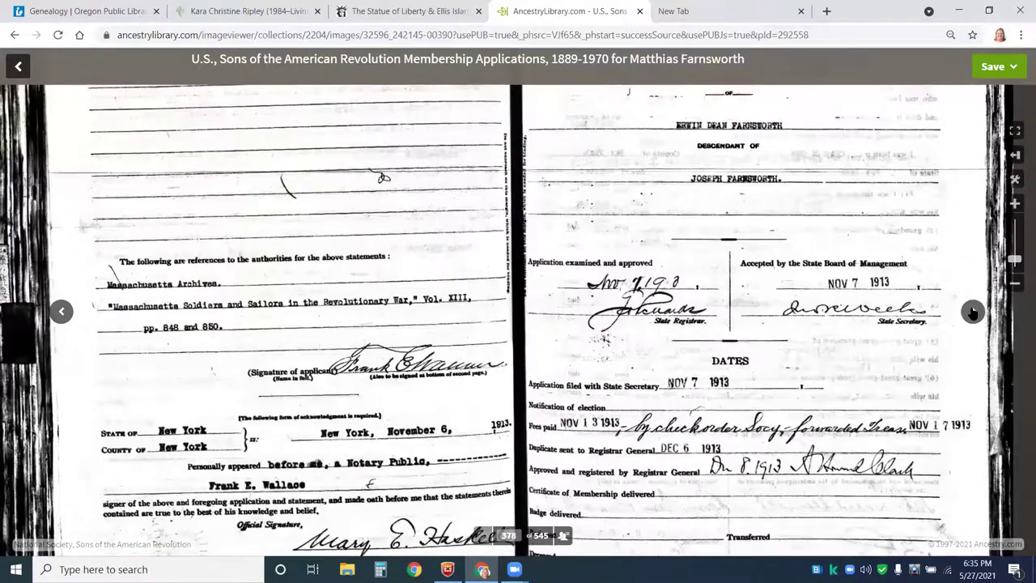
{"action": "left_click", "coordinate": [972, 313]}
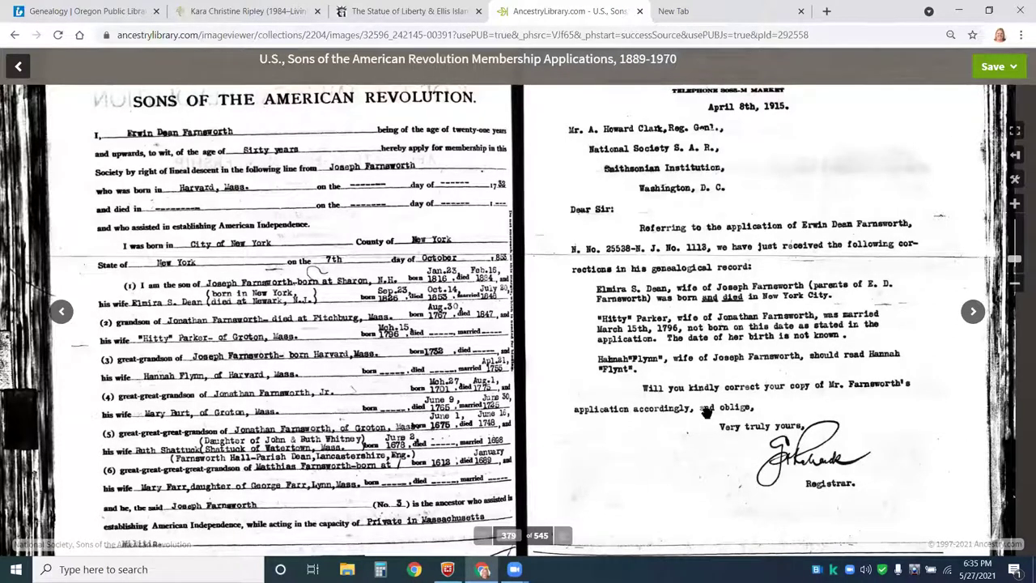
{"action": "left_click_drag", "start_coordinate": [706, 412], "coordinate": [723, 273]}
{"action": "scroll", "coordinate": [728, 279], "scroll_direction": "down", "scroll_amount": 3}
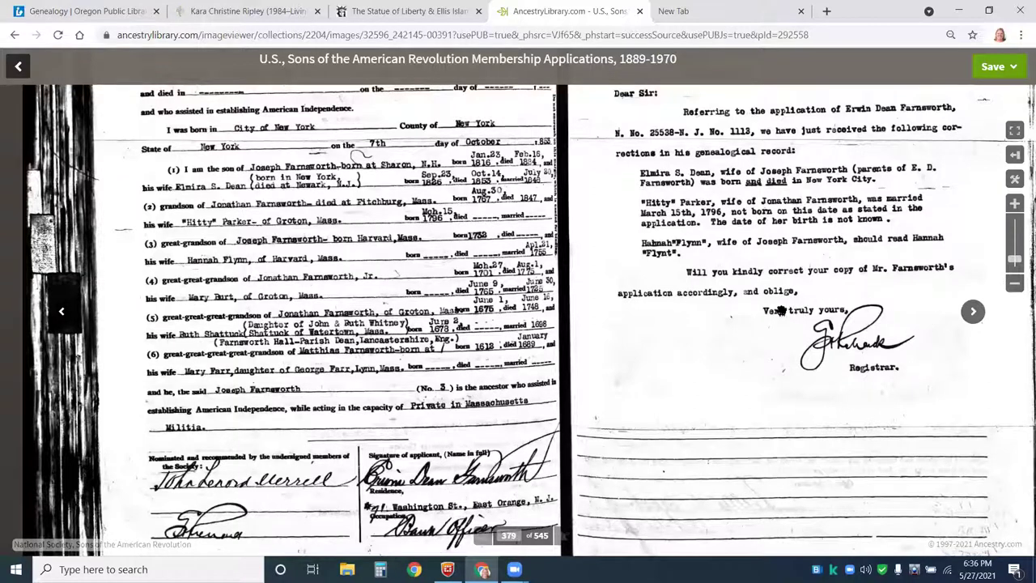
{"action": "mouse_move", "coordinate": [691, 312]}
{"action": "left_mouse_down"}
{"action": "mouse_move", "coordinate": [676, 354]}
{"action": "mouse_move", "coordinate": [796, 232]}
{"action": "mouse_move", "coordinate": [689, 236]}
{"action": "mouse_move", "coordinate": [692, 249]}
{"action": "left_mouse_up"}
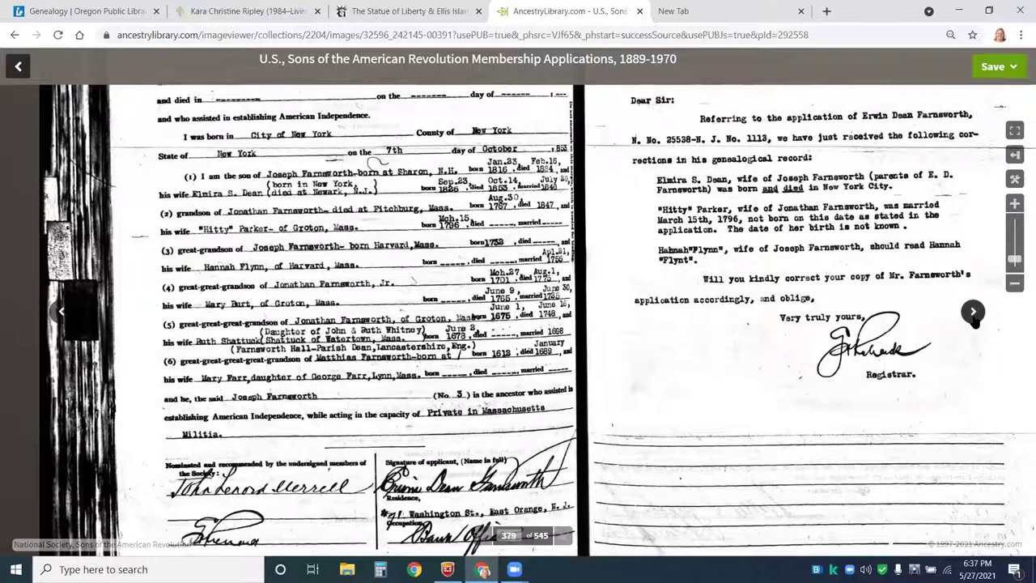
{"action": "left_click", "coordinate": [973, 314]}
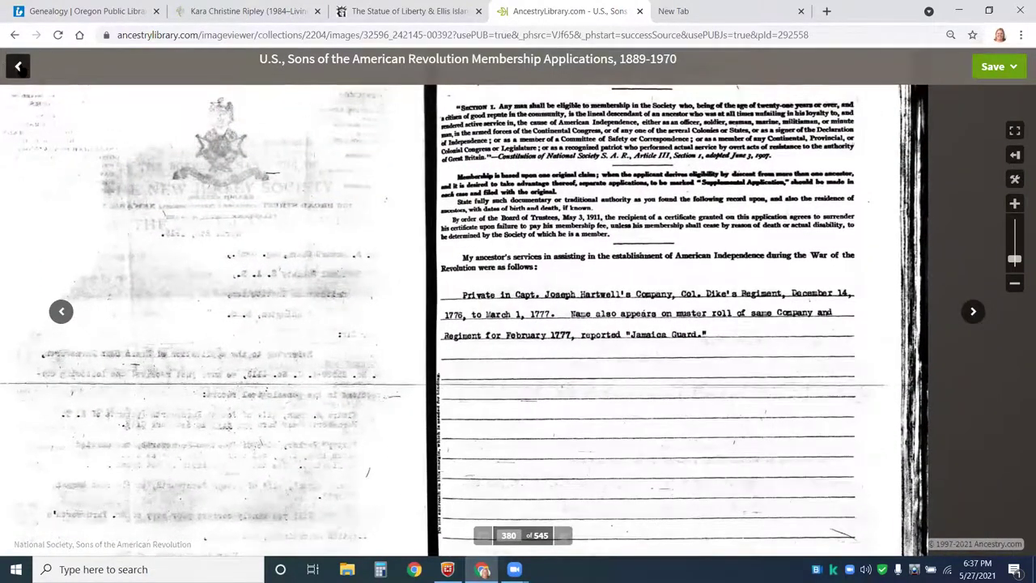
- Go back to the Mathias Farnsworth results and scroll down to the Mary Farr marriage records
{"action": "left_click", "coordinate": [20, 68]}
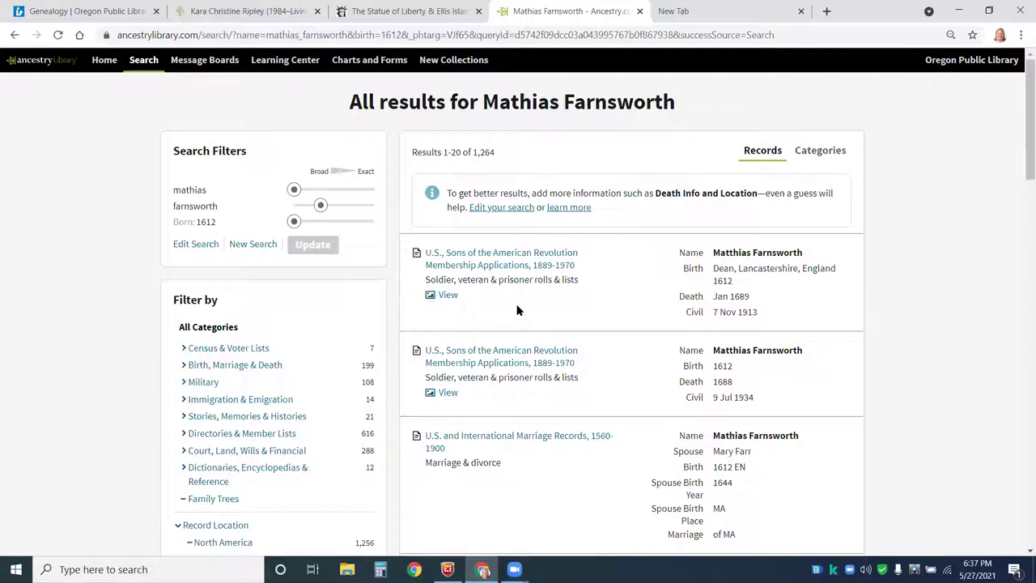
{"action": "scroll", "coordinate": [624, 341], "scroll_direction": "down", "scroll_amount": 2}
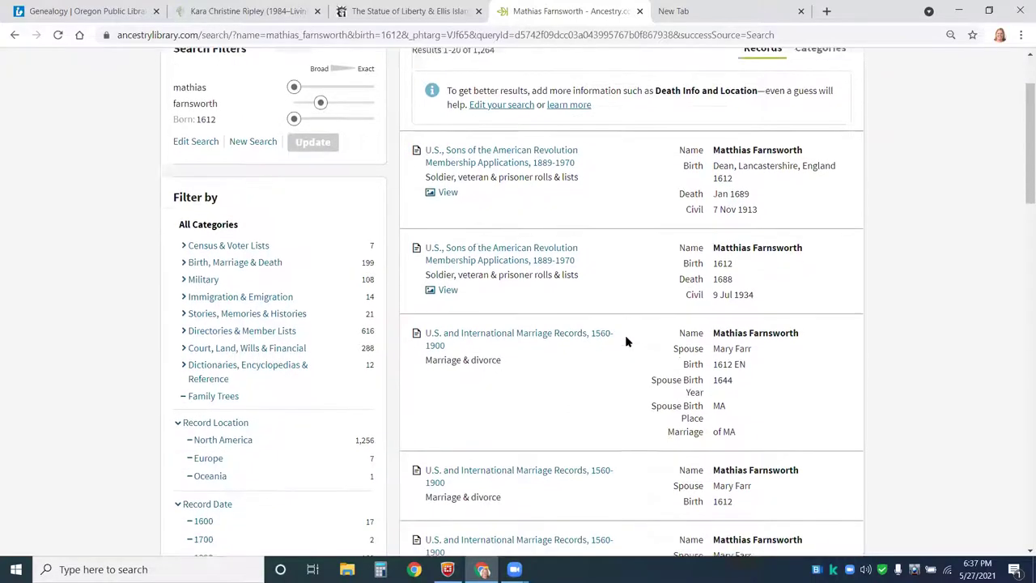
{"action": "mouse_move", "coordinate": [524, 311]}
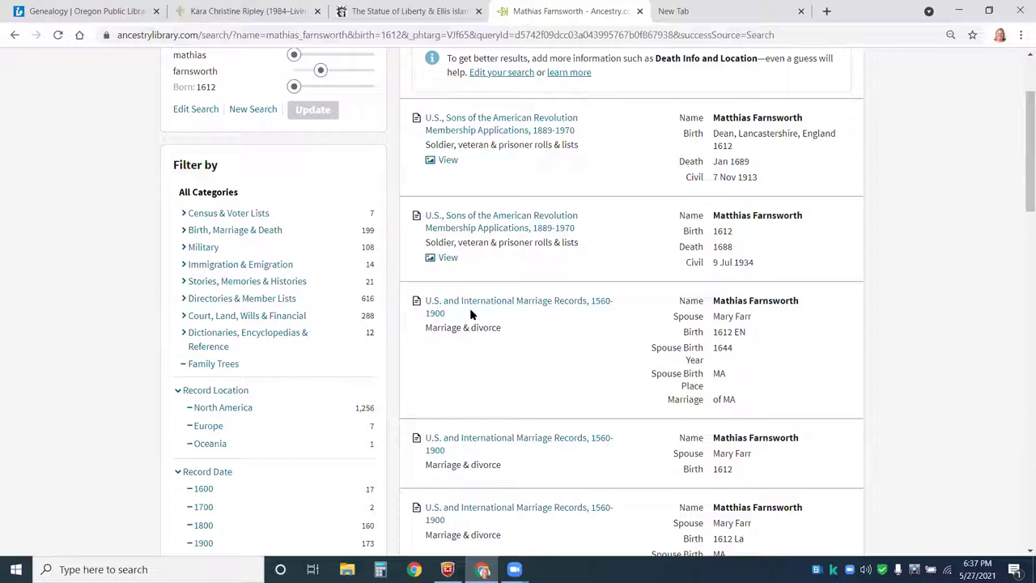
{"action": "mouse_move", "coordinate": [465, 305]}
{"action": "left_click", "coordinate": [486, 302]}
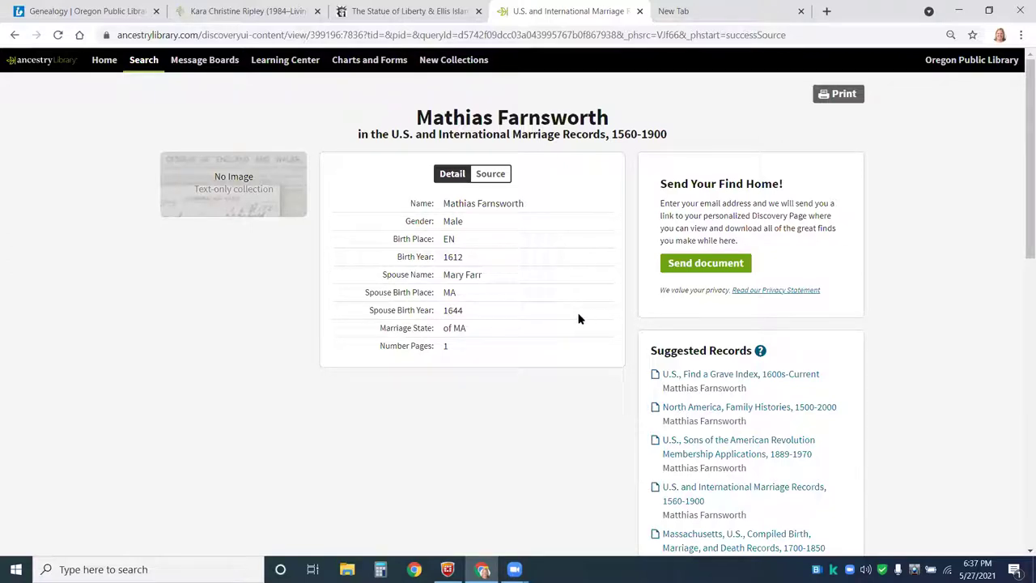
{"action": "scroll", "coordinate": [485, 330], "scroll_direction": "down", "scroll_amount": 1}
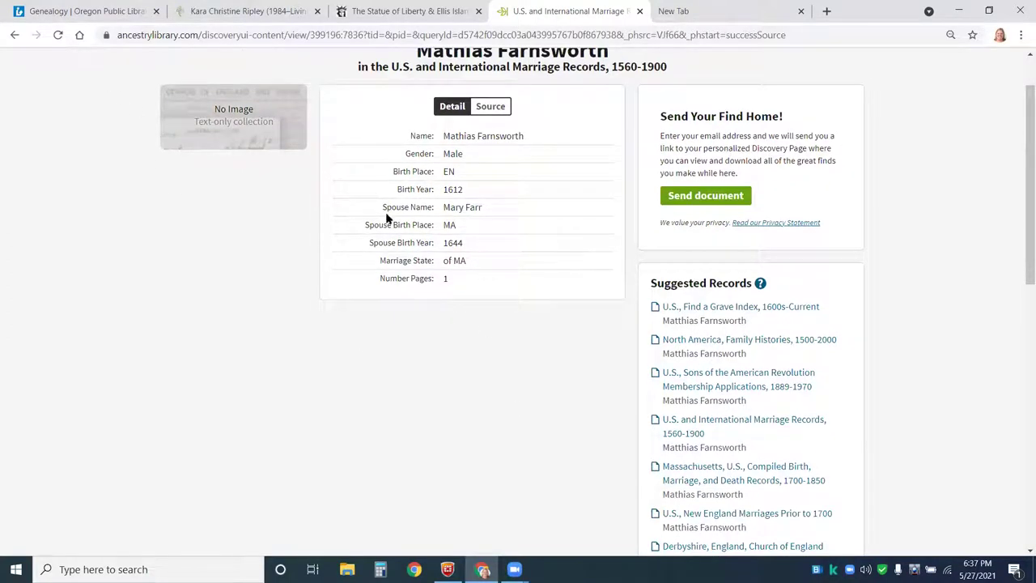
{"action": "scroll", "coordinate": [428, 191], "scroll_direction": "up", "scroll_amount": 1}
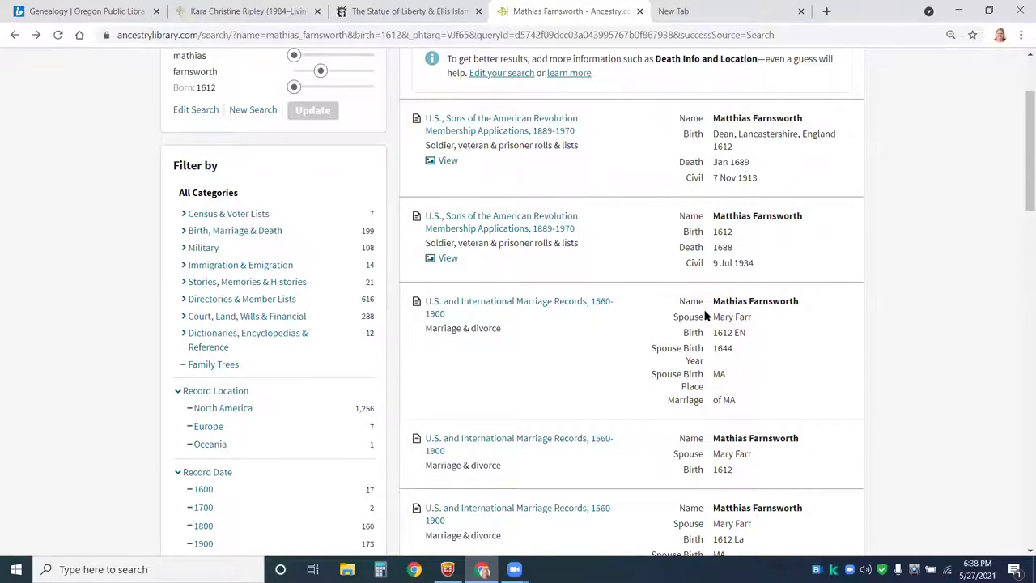
{"action": "scroll", "coordinate": [599, 267], "scroll_direction": "down", "scroll_amount": 3}
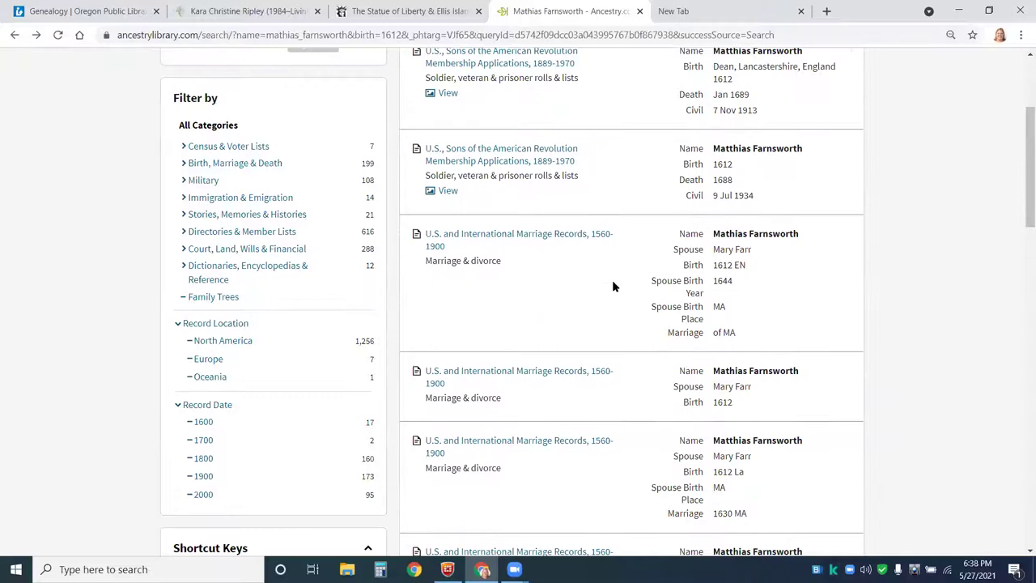
{"action": "scroll", "coordinate": [614, 287], "scroll_direction": "down", "scroll_amount": 2}
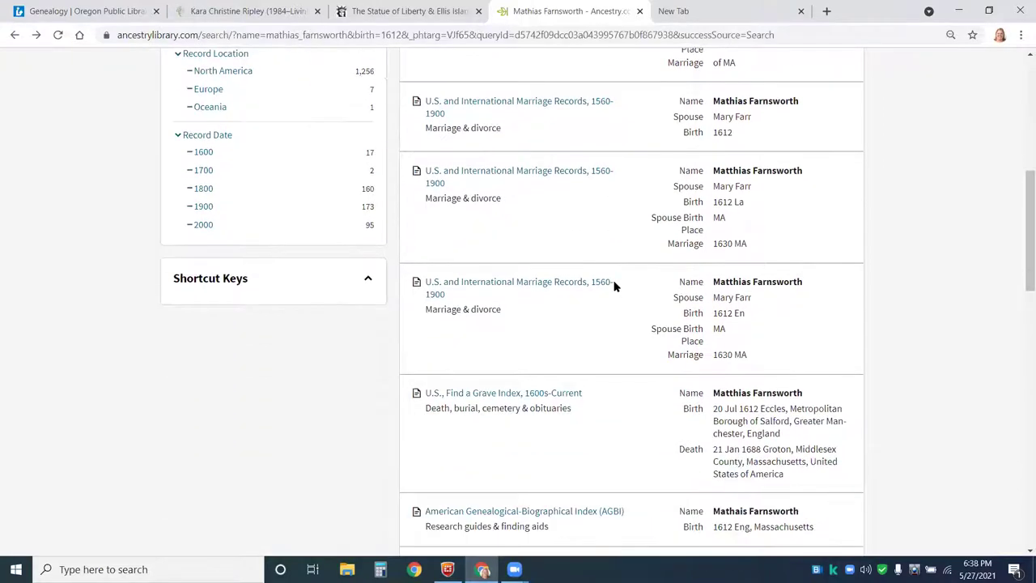
{"action": "scroll", "coordinate": [614, 285], "scroll_direction": "up", "scroll_amount": 2}
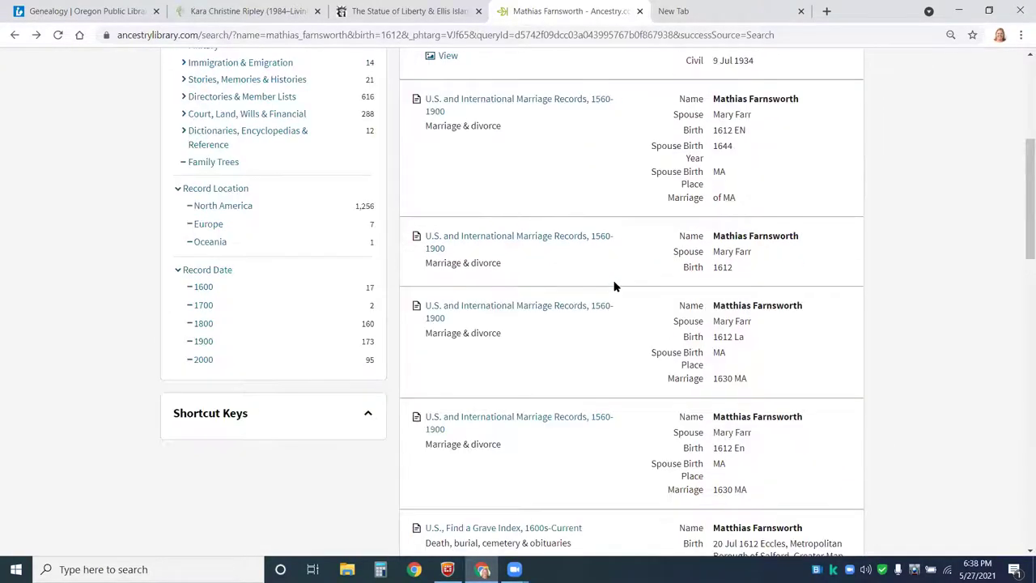
{"action": "scroll", "coordinate": [614, 286], "scroll_direction": "up", "scroll_amount": 3}
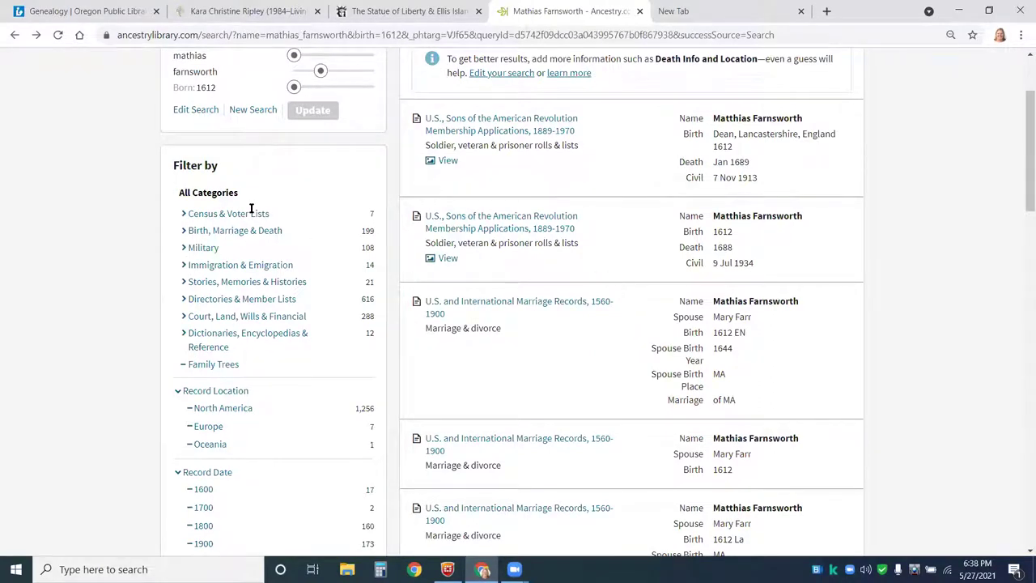
{"action": "scroll", "coordinate": [218, 177], "scroll_direction": "up", "scroll_amount": 2}
- Rerun the Mathias Farnsworth search with the place set to Lancashire, England
{"action": "left_click", "coordinate": [197, 245]}
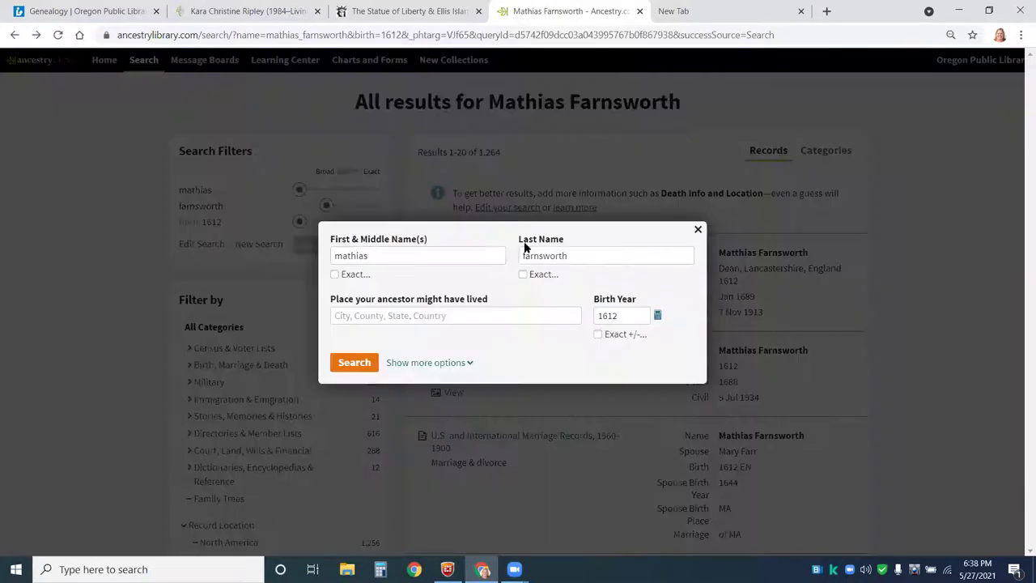
{"action": "left_click", "coordinate": [443, 316]}
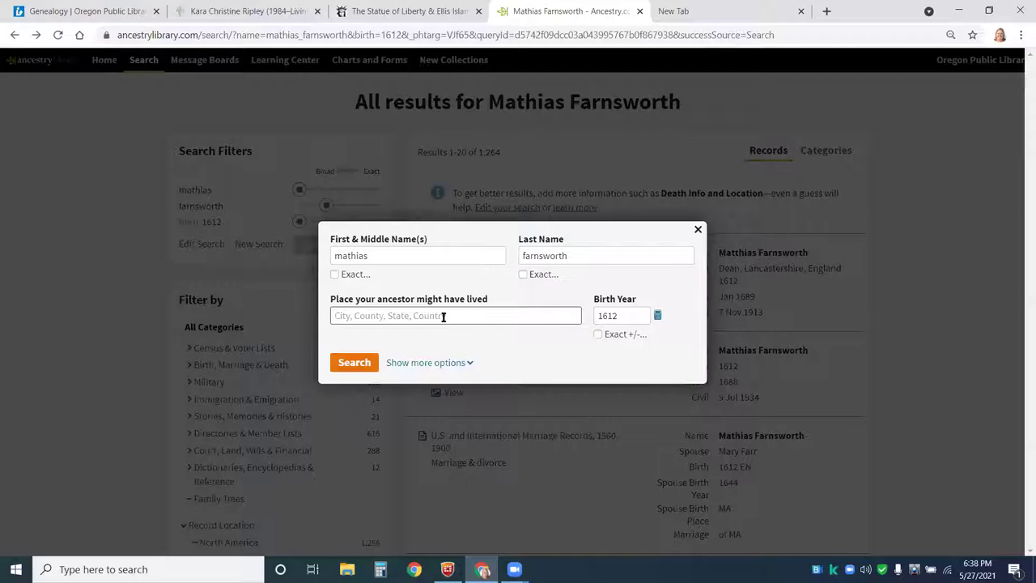
{"action": "type", "text": "lancashire"}
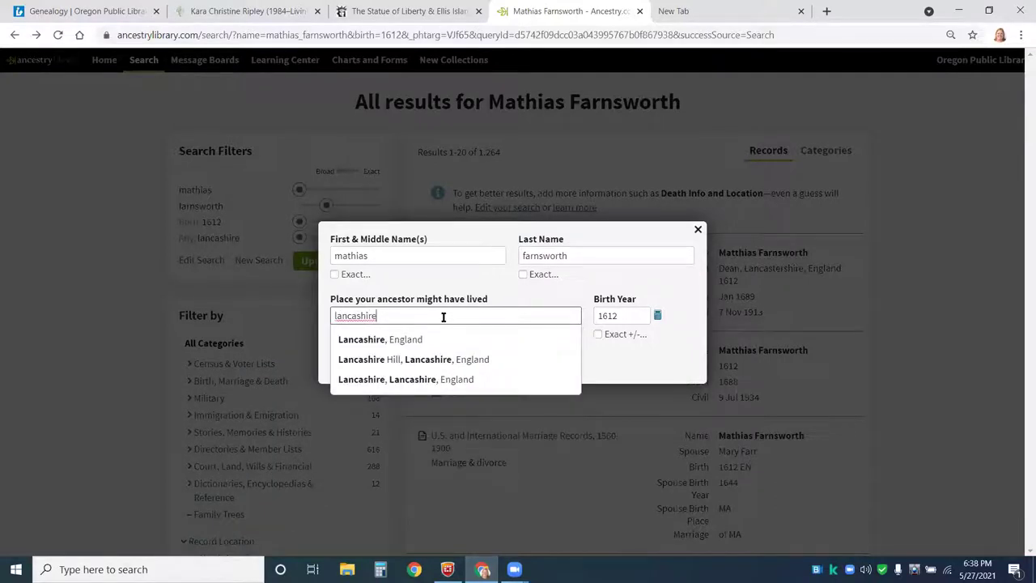
{"action": "left_click", "coordinate": [417, 339]}
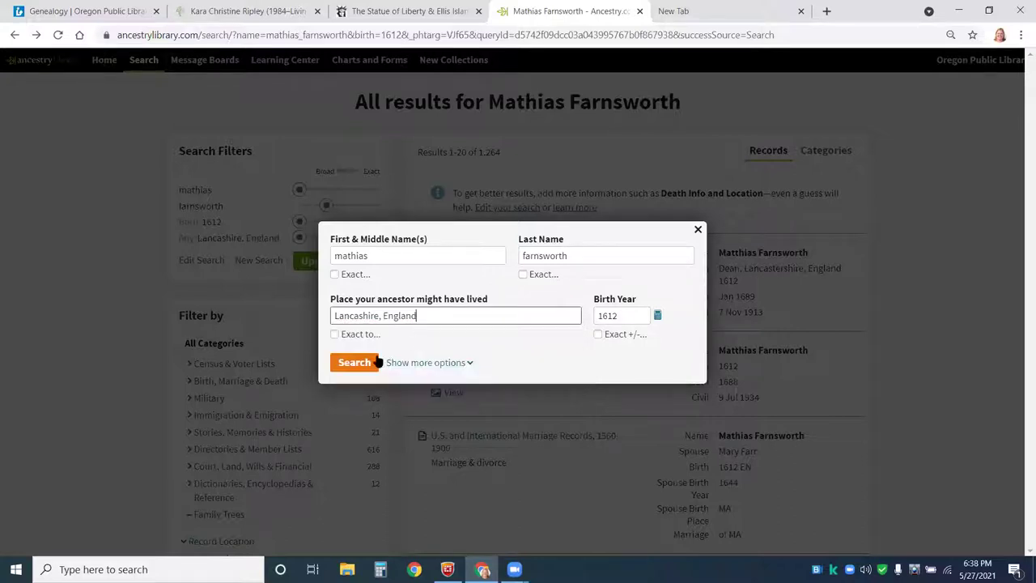
{"action": "left_click", "coordinate": [353, 362]}
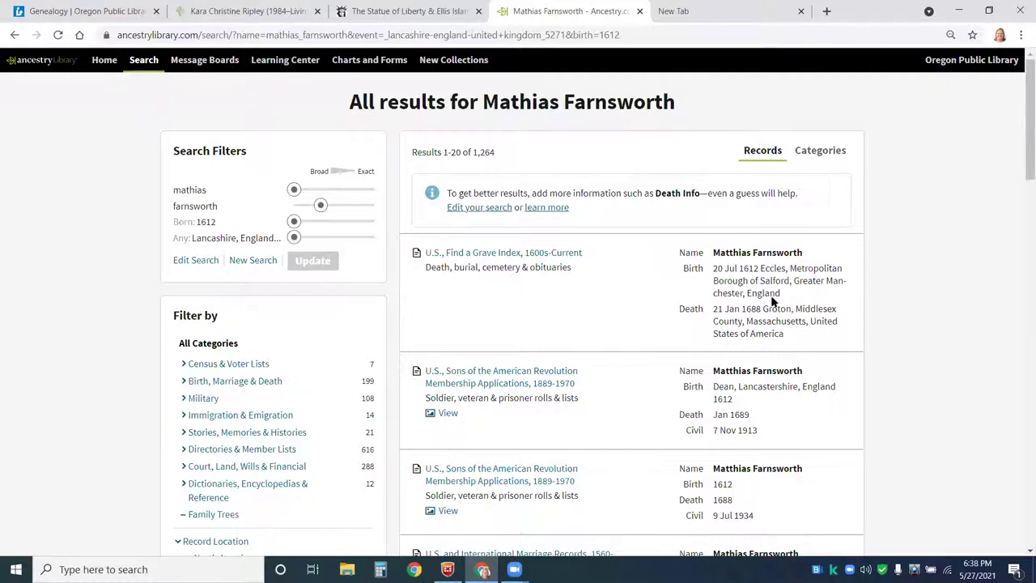
- Change the place to Eccles, Lancashire, England, rerun, and set the 1612 birth year to Exact
{"action": "left_click", "coordinate": [196, 260]}
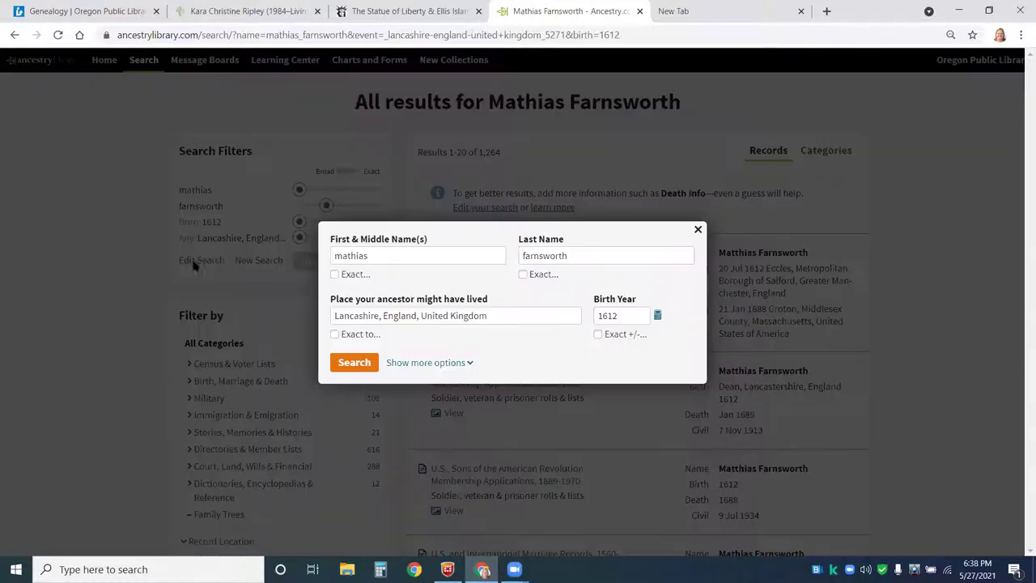
{"action": "left_click", "coordinate": [333, 315]}
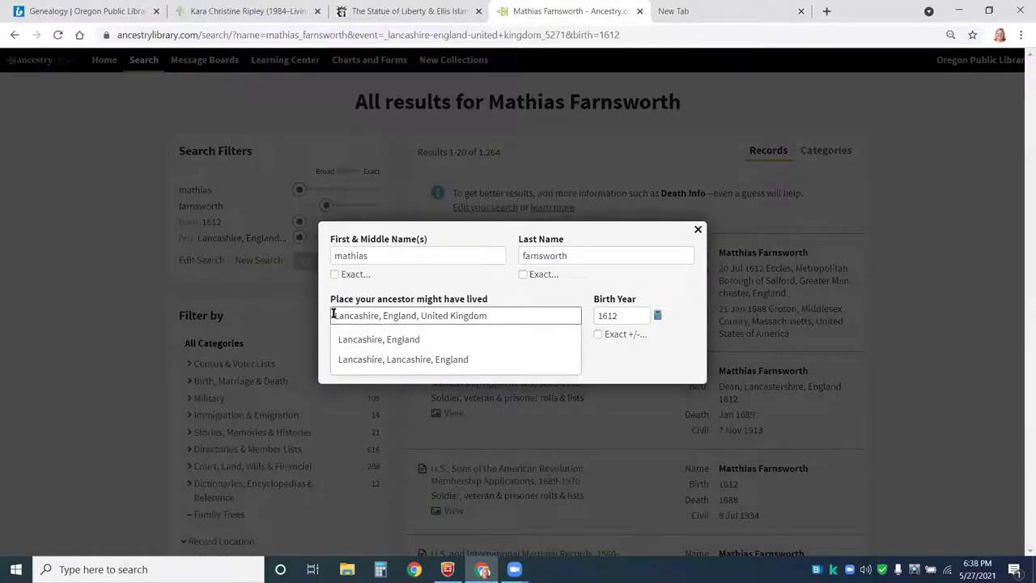
{"action": "key", "text": "ctrl+a"}
{"action": "key", "text": "BackSpace"}
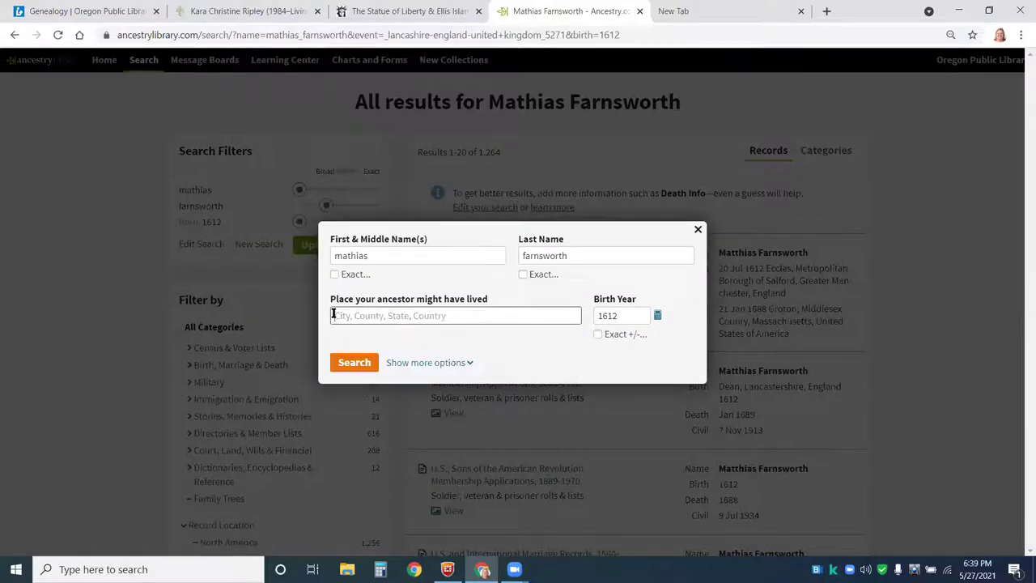
{"action": "type", "text": "Eccles"}
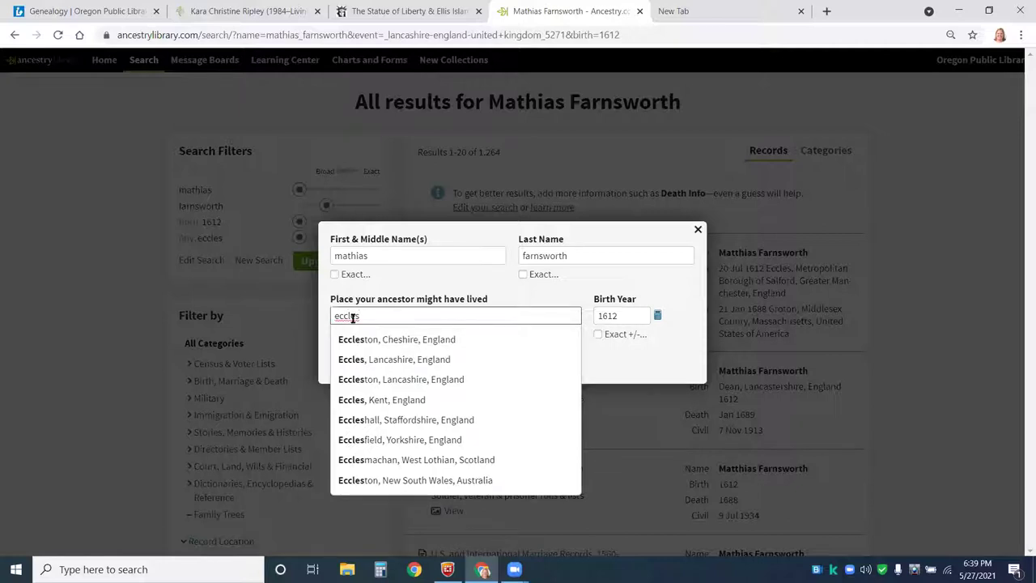
{"action": "left_click", "coordinate": [363, 359]}
{"action": "left_click", "coordinate": [361, 366]}
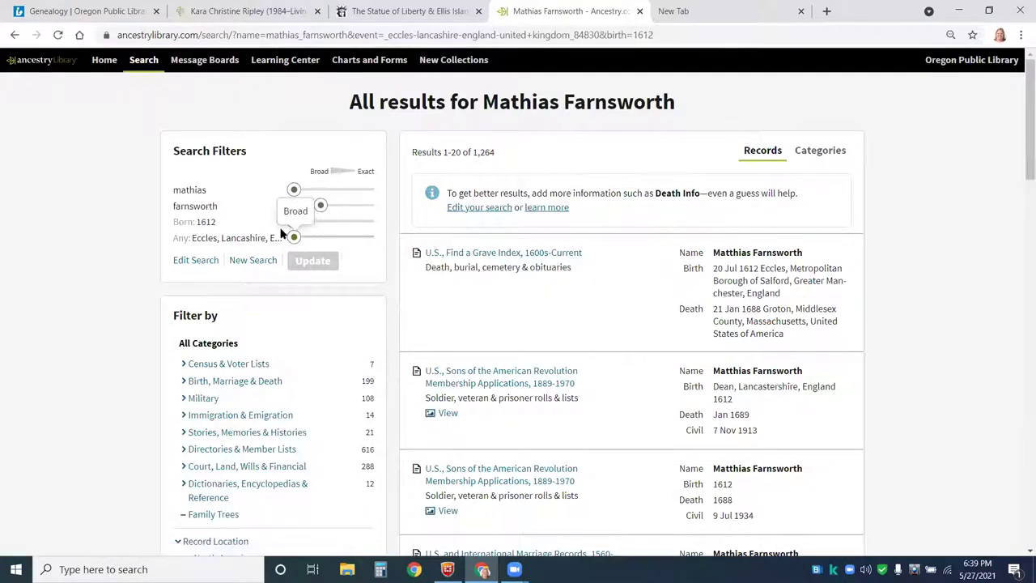
{"action": "left_click_drag", "start_coordinate": [295, 223], "coordinate": [374, 222]}
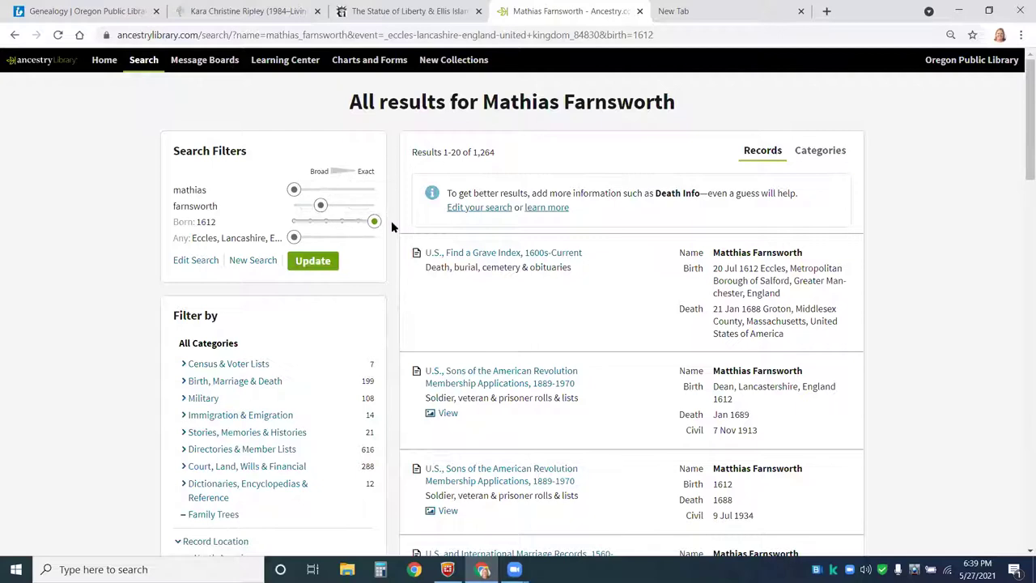
- Apply the exact 1612 birth filter for 11 results, check the family-tree match, and return
{"action": "left_click", "coordinate": [313, 260]}
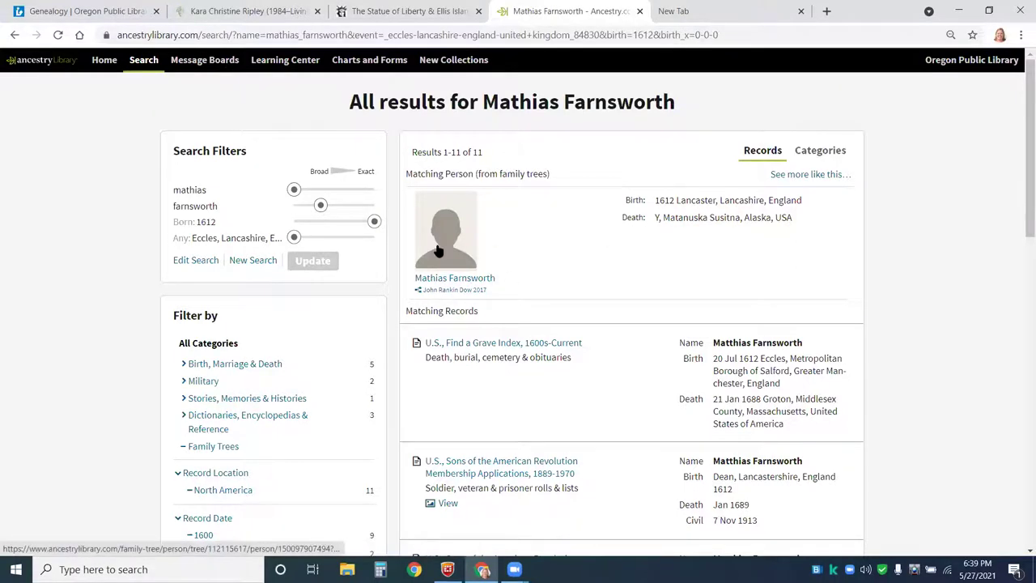
{"action": "left_click", "coordinate": [437, 250]}
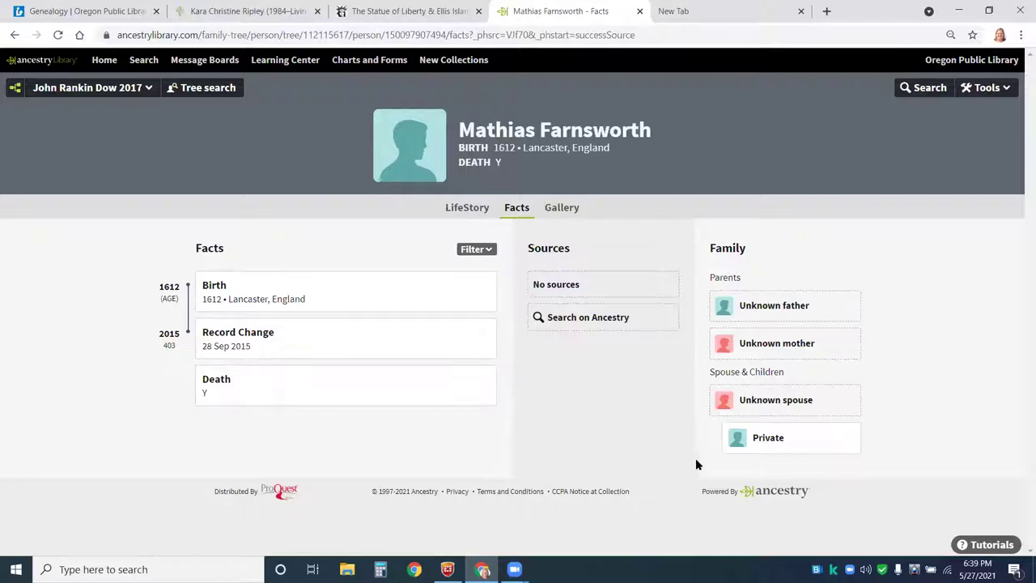
{"action": "left_click", "coordinate": [14, 38]}
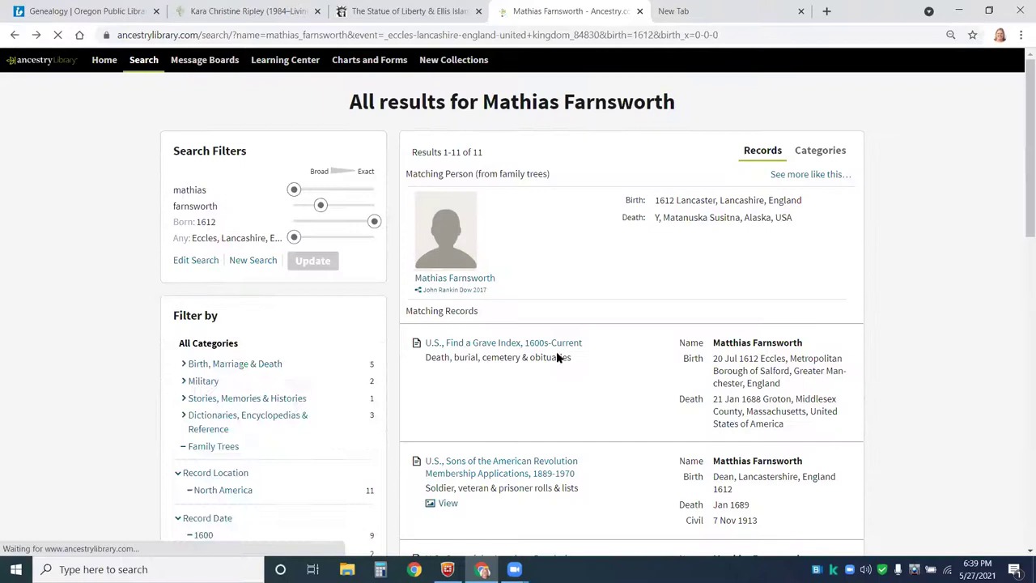
- Open Matthias Farnsworth's U.S., Find a Grave Index, 1600s-Current record from the results
{"action": "scroll", "coordinate": [570, 387], "scroll_direction": "down", "scroll_amount": 2}
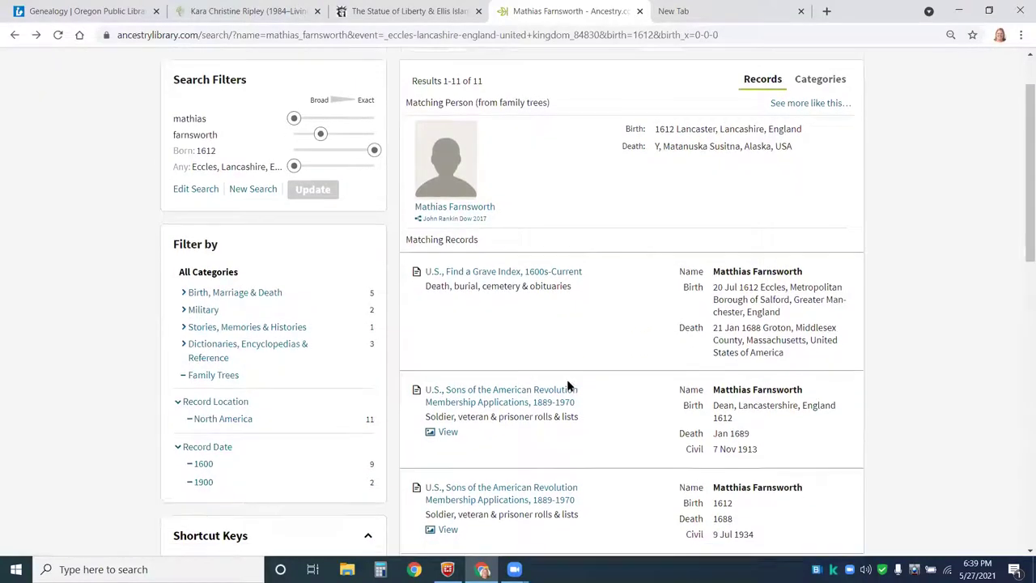
{"action": "scroll", "coordinate": [583, 385], "scroll_direction": "down", "scroll_amount": 1}
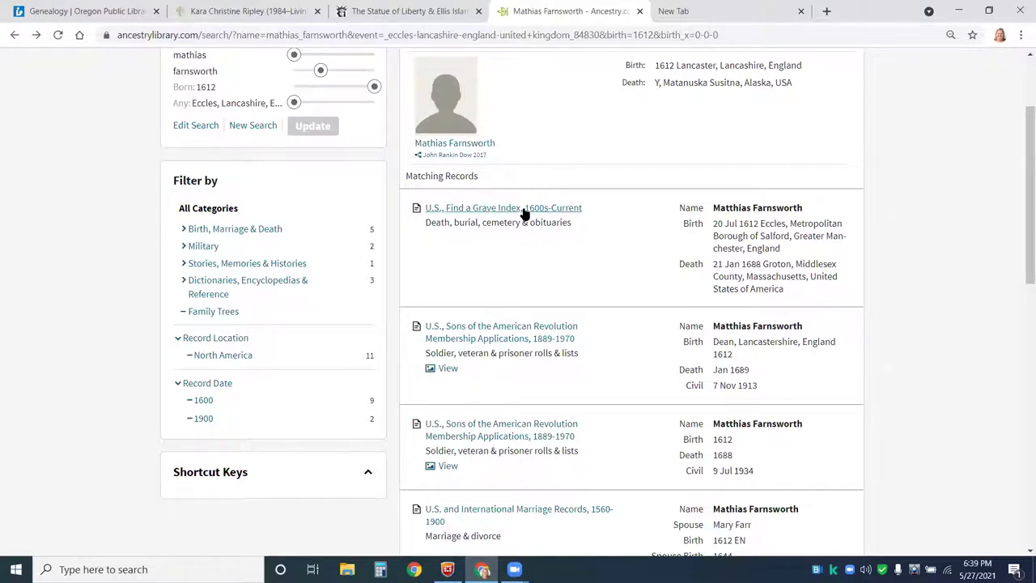
{"action": "mouse_move", "coordinate": [468, 211]}
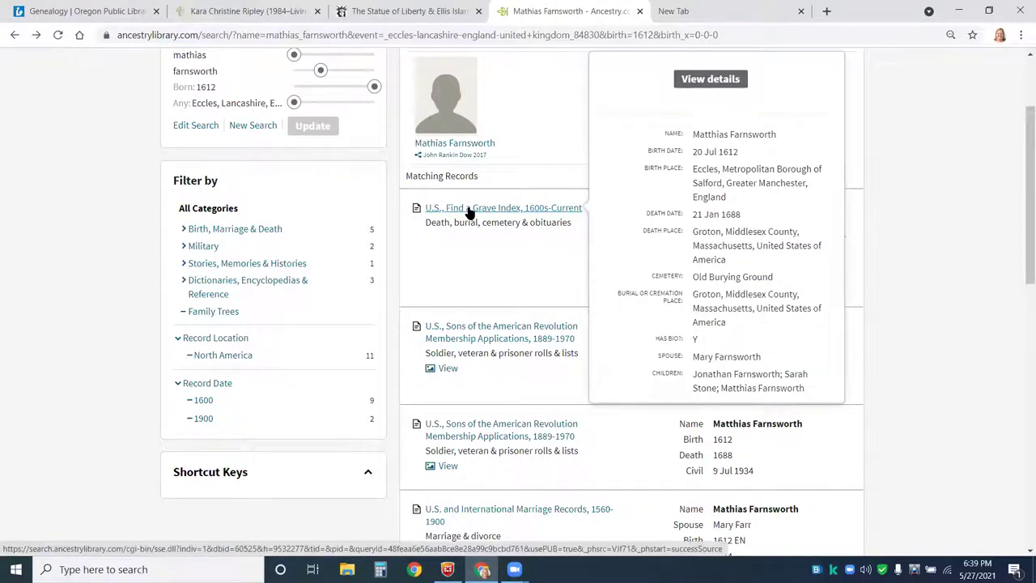
{"action": "left_click", "coordinate": [468, 211]}
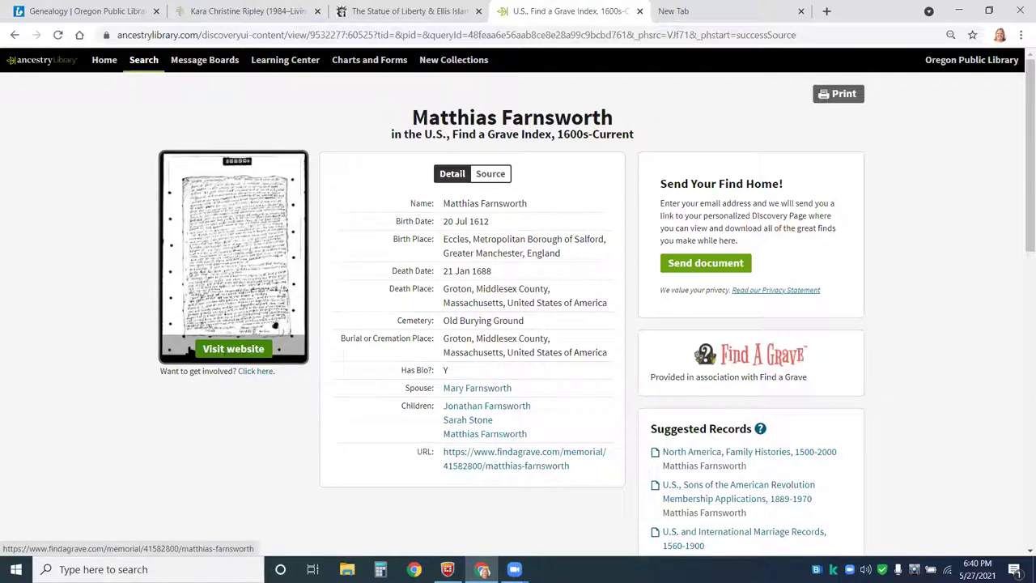
- Open the original Find a Grave memorial for Matthias Farnsworth in a new tab
{"action": "left_click", "coordinate": [243, 349]}
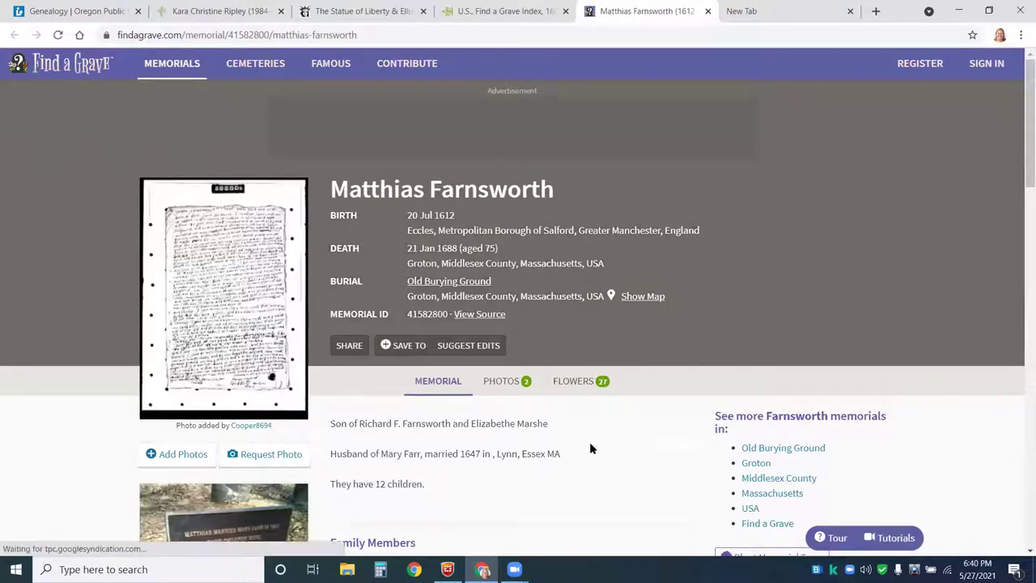
{"action": "scroll", "coordinate": [602, 445], "scroll_direction": "down", "scroll_amount": 1}
{"action": "scroll", "coordinate": [619, 436], "scroll_direction": "down", "scroll_amount": 4}
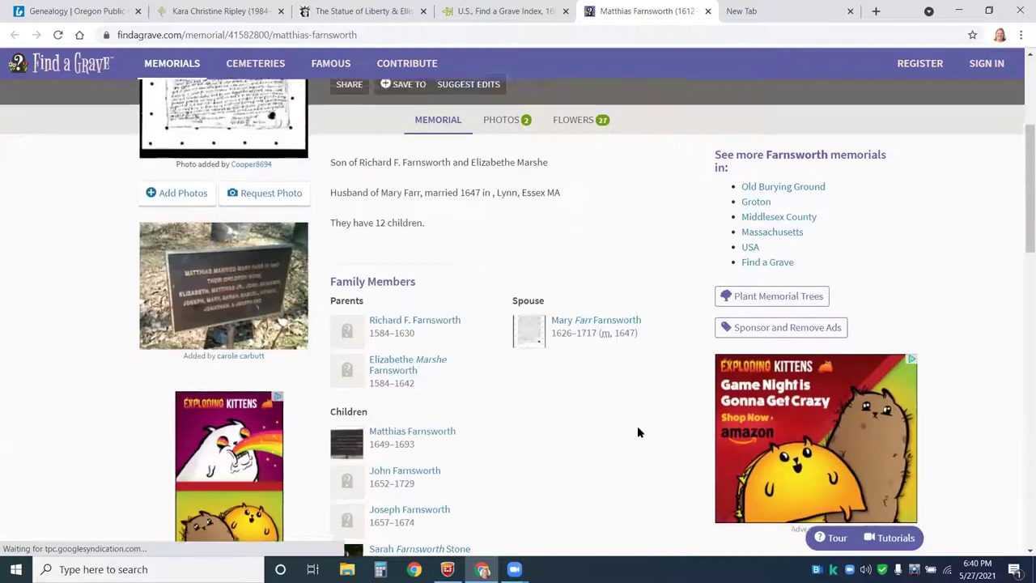
{"action": "scroll", "coordinate": [641, 352], "scroll_direction": "up", "scroll_amount": 2}
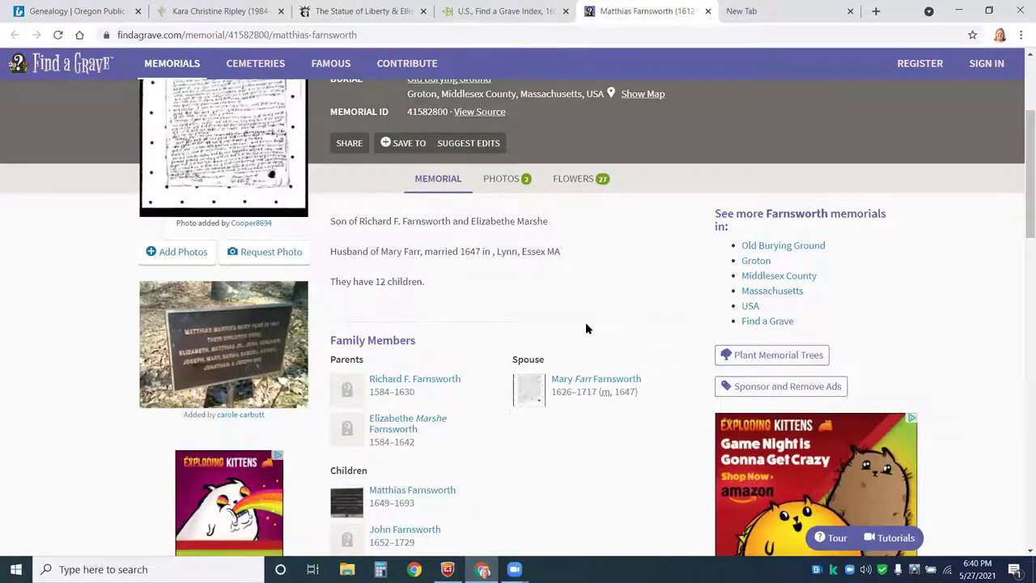
- Inspect the memorial's web address, then scroll through its Family Members listing
{"action": "left_click", "coordinate": [116, 34]}
{"action": "left_click_drag", "start_coordinate": [171, 35], "coordinate": [247, 35]}
{"action": "left_click", "coordinate": [527, 480]}
{"action": "scroll", "coordinate": [521, 469], "scroll_direction": "down", "scroll_amount": 3}
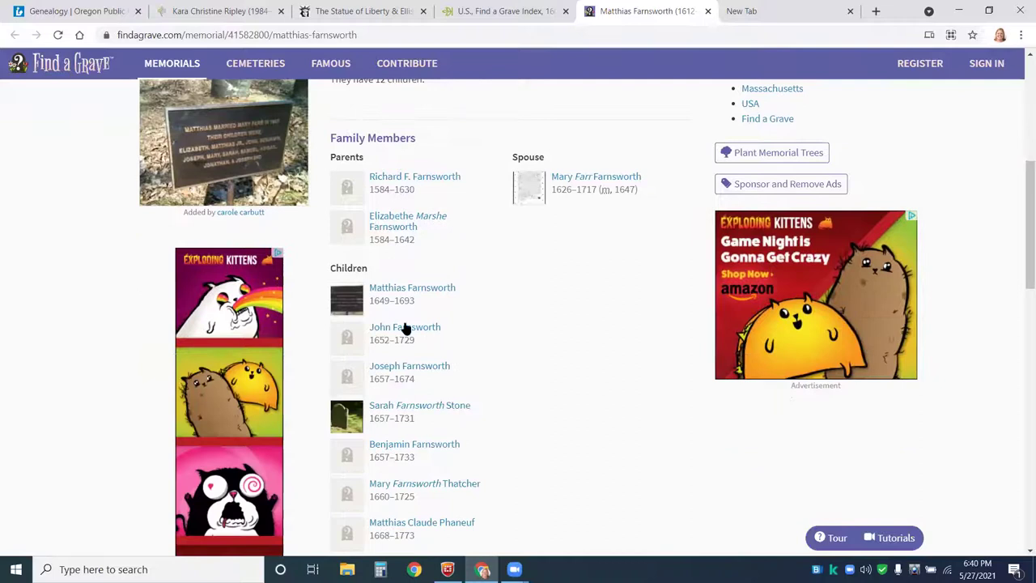
{"action": "scroll", "coordinate": [475, 239], "scroll_direction": "up", "scroll_amount": 1}
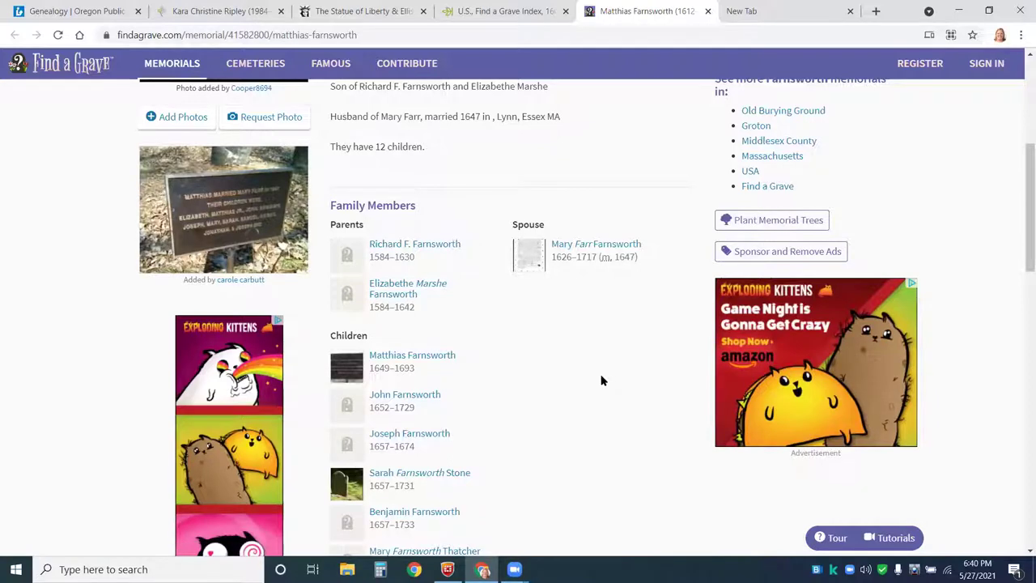
{"action": "scroll", "coordinate": [602, 380], "scroll_direction": "up", "scroll_amount": 5}
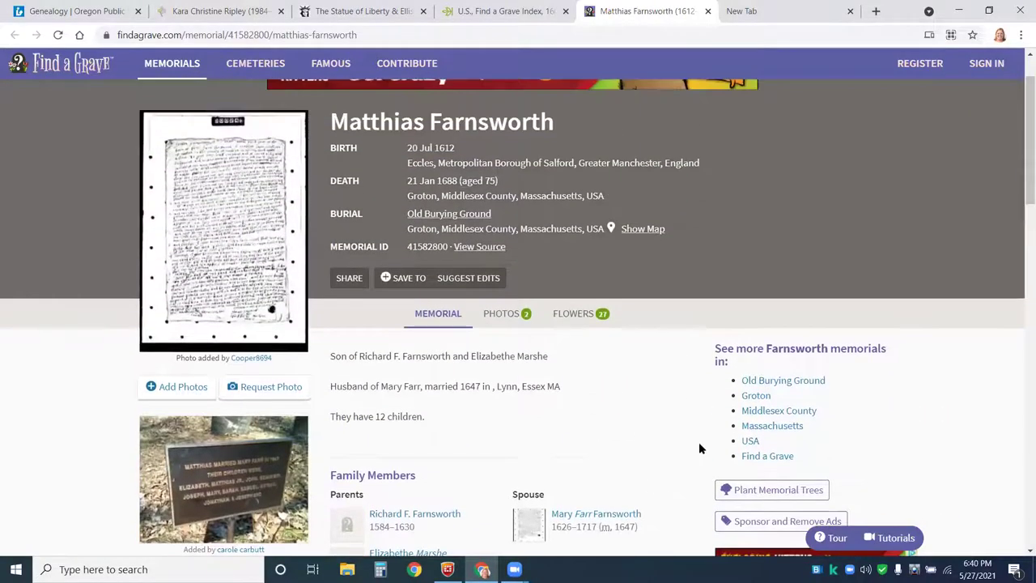